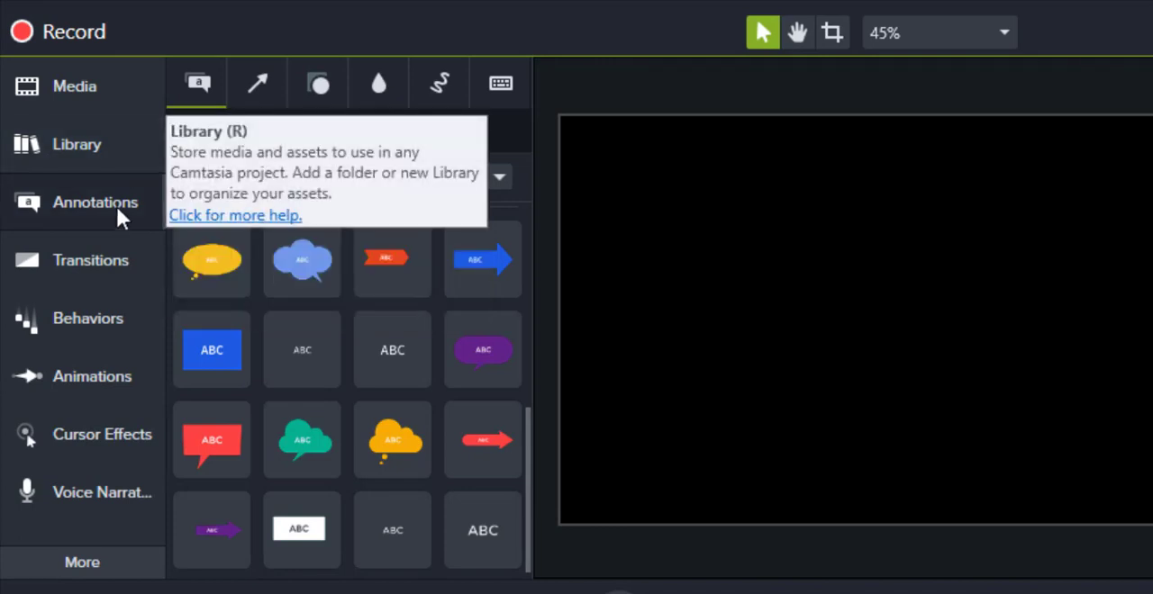
# Step: Add the white text rectangle callout at the start of the timeline and enlarge it to fill the whole canvas
pyautogui.click(130, 202)
pyautogui.click(131, 201)
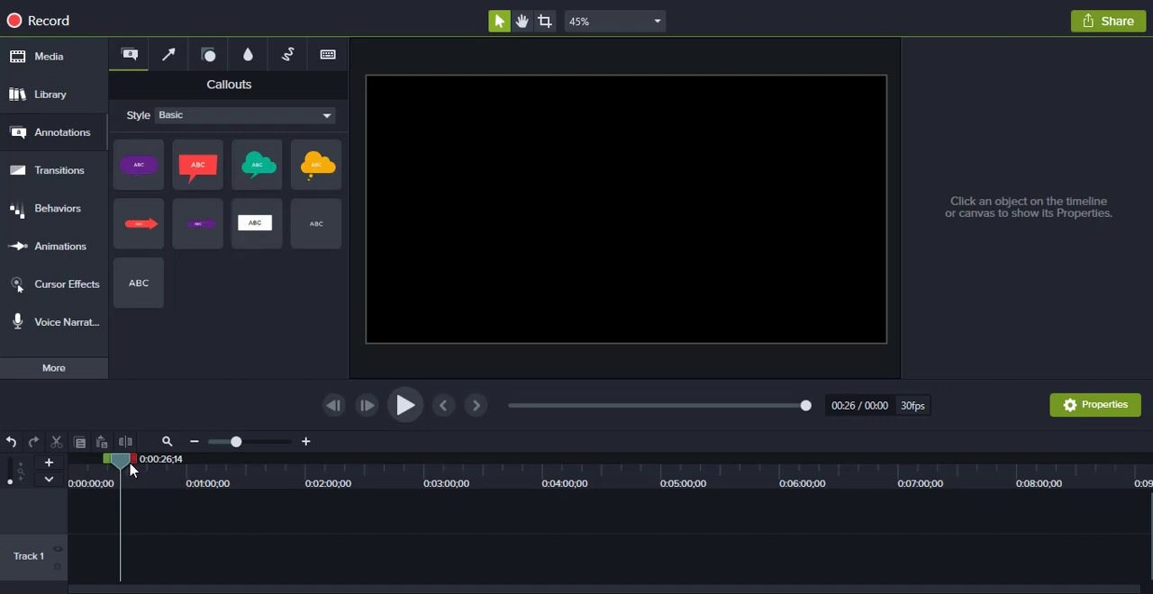
pyautogui.moveTo(129, 468); pyautogui.dragTo(63, 463)
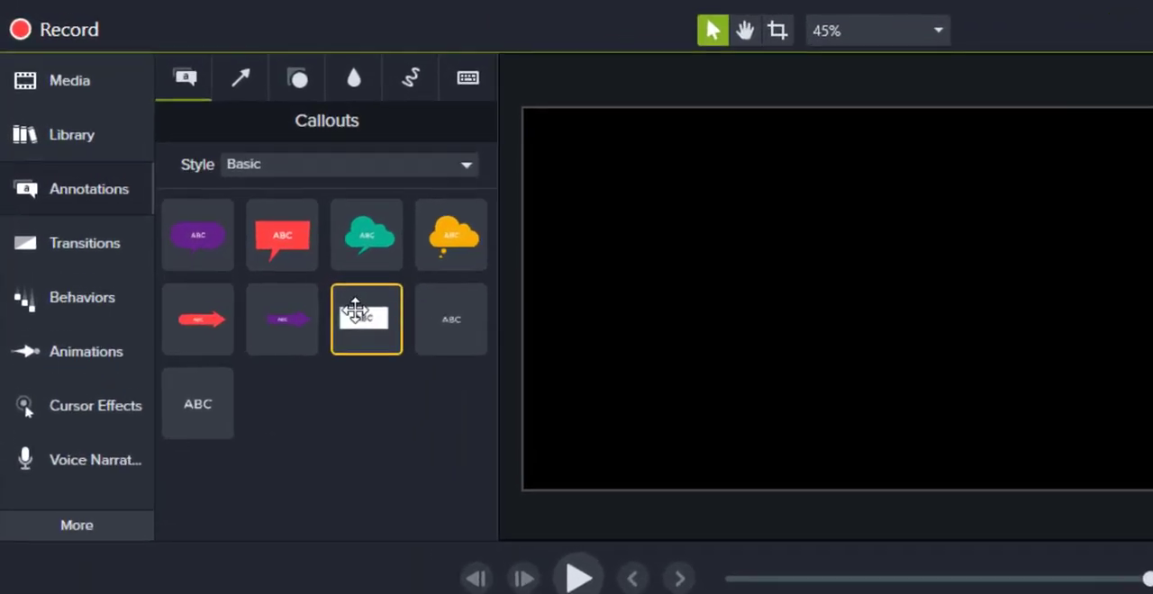
pyautogui.doubleClick(284, 245)
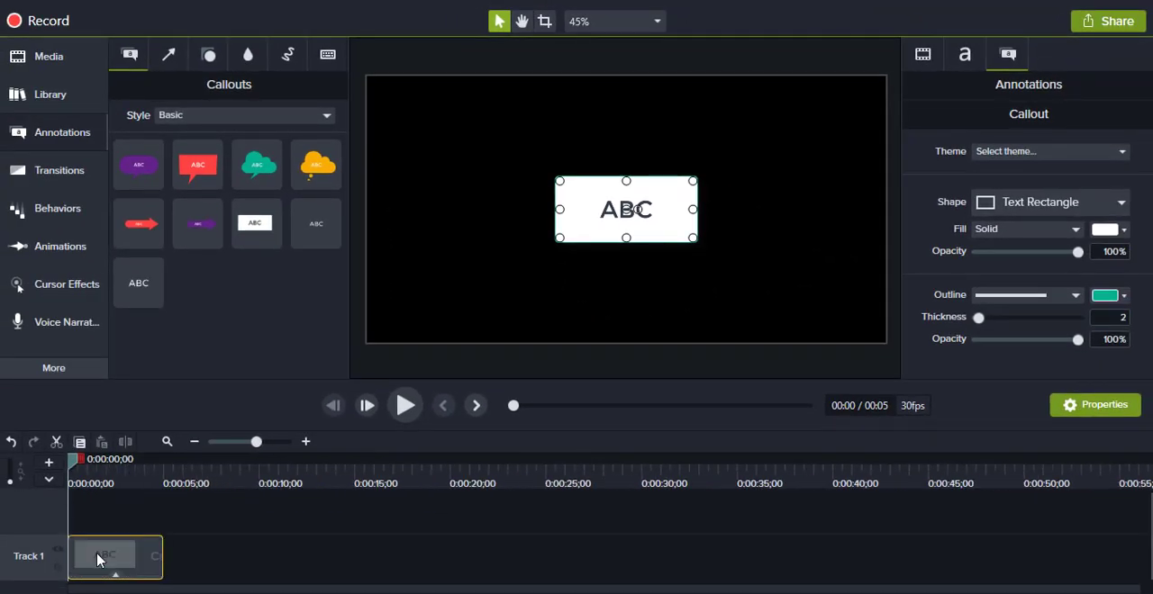
pyautogui.moveTo(98, 554)
pyautogui.mouseDown()
pyautogui.moveTo(181, 559)
pyautogui.moveTo(106, 556)
pyautogui.mouseUp()
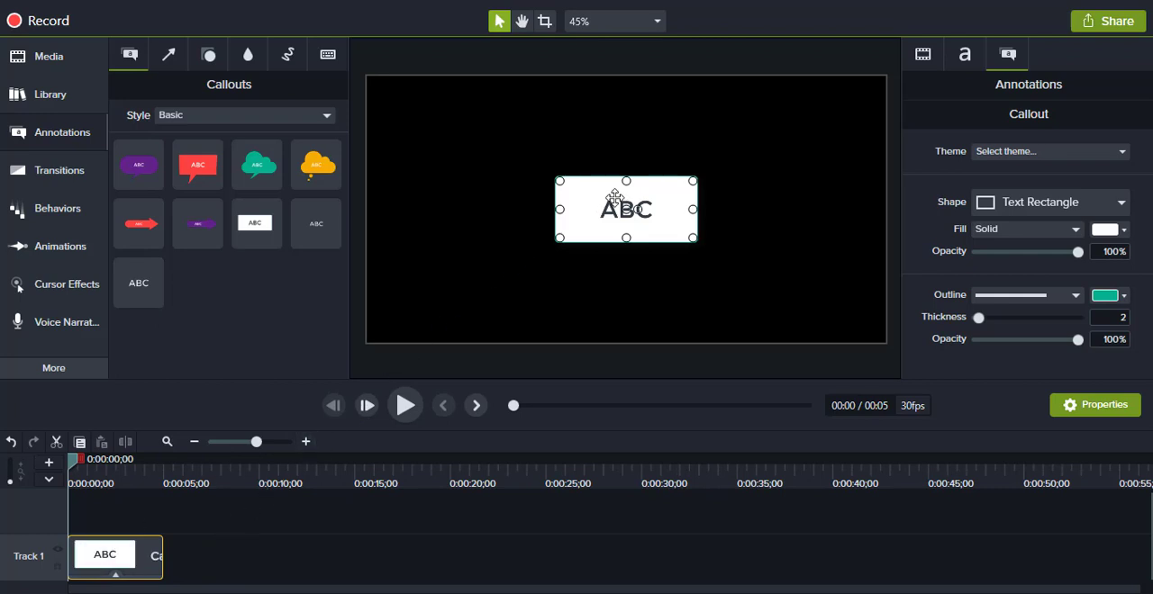
pyautogui.moveTo(617, 195); pyautogui.dragTo(885, 343)
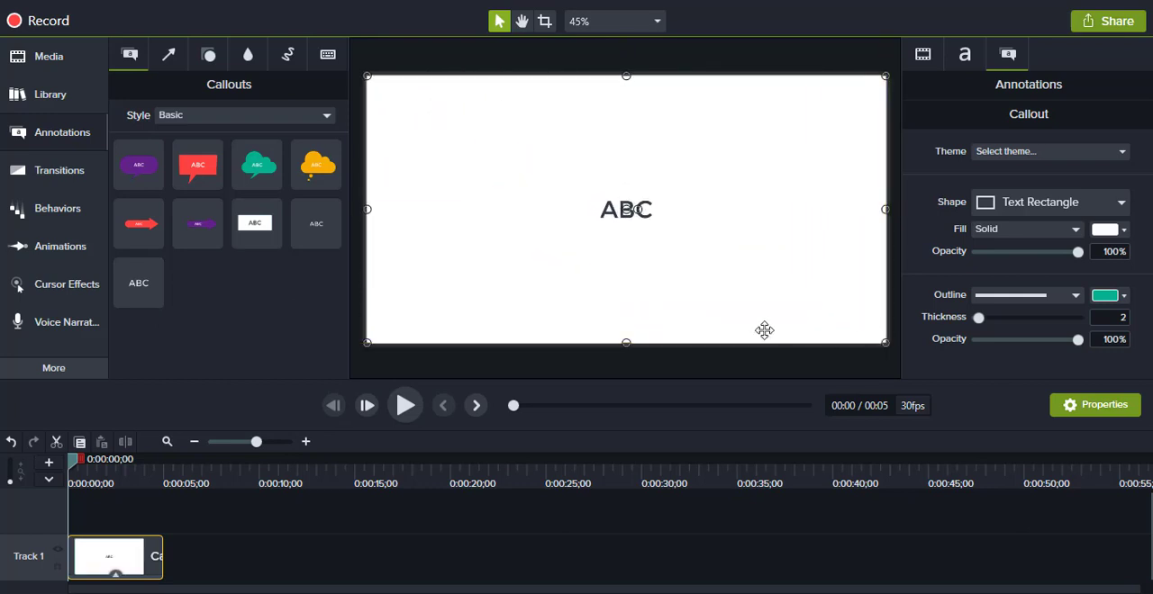
# Step: Clear the white callout's placeholder text and extend its clip on Track 1 to about 12 seconds
pyautogui.doubleClick(606, 208)
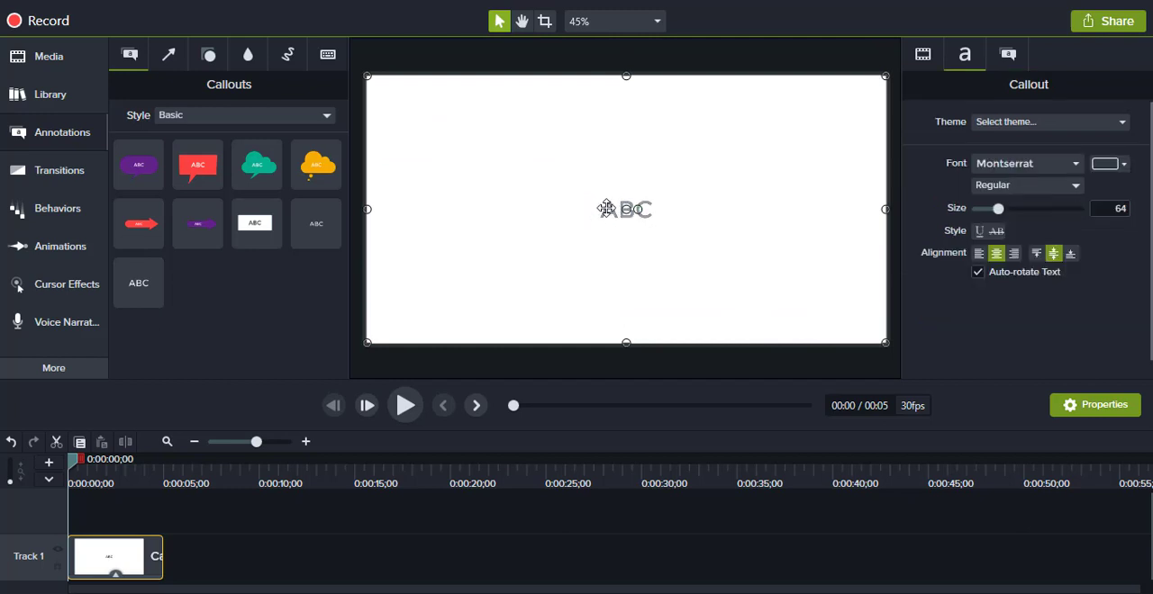
pyautogui.press('BackSpace')
pyautogui.click(481, 544)
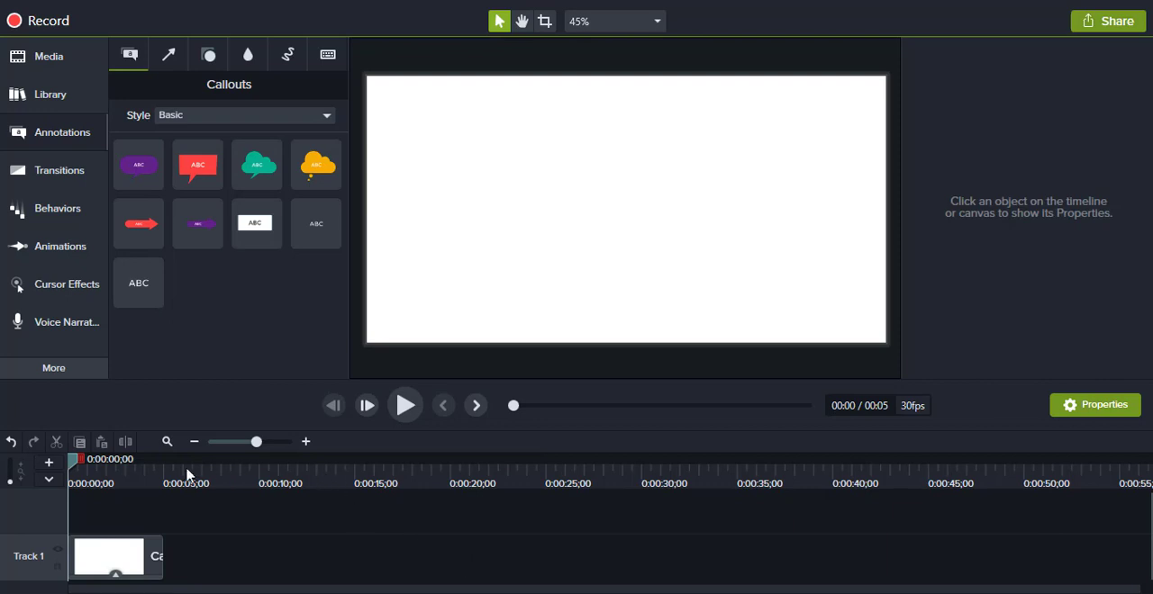
pyautogui.moveTo(162, 556); pyautogui.dragTo(312, 558)
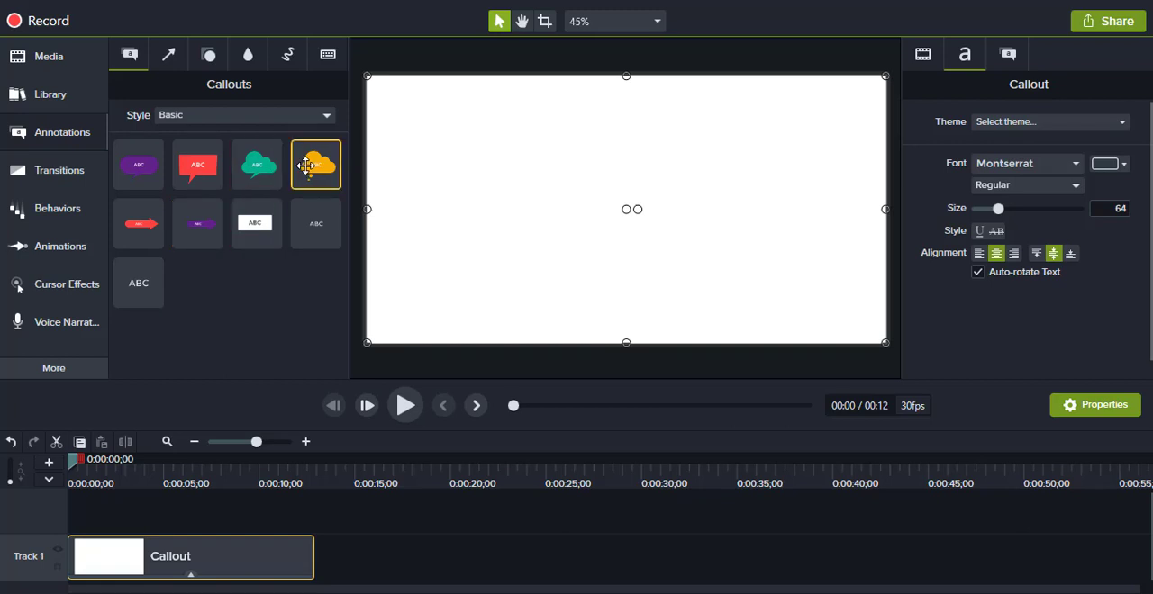
# Step: Add the orange thought-cloud callout to the upper right of the canvas and replace its text with "hisabin"
pyautogui.moveTo(307, 166); pyautogui.dragTo(569, 195)
pyautogui.moveTo(635, 175); pyautogui.dragTo(742, 134)
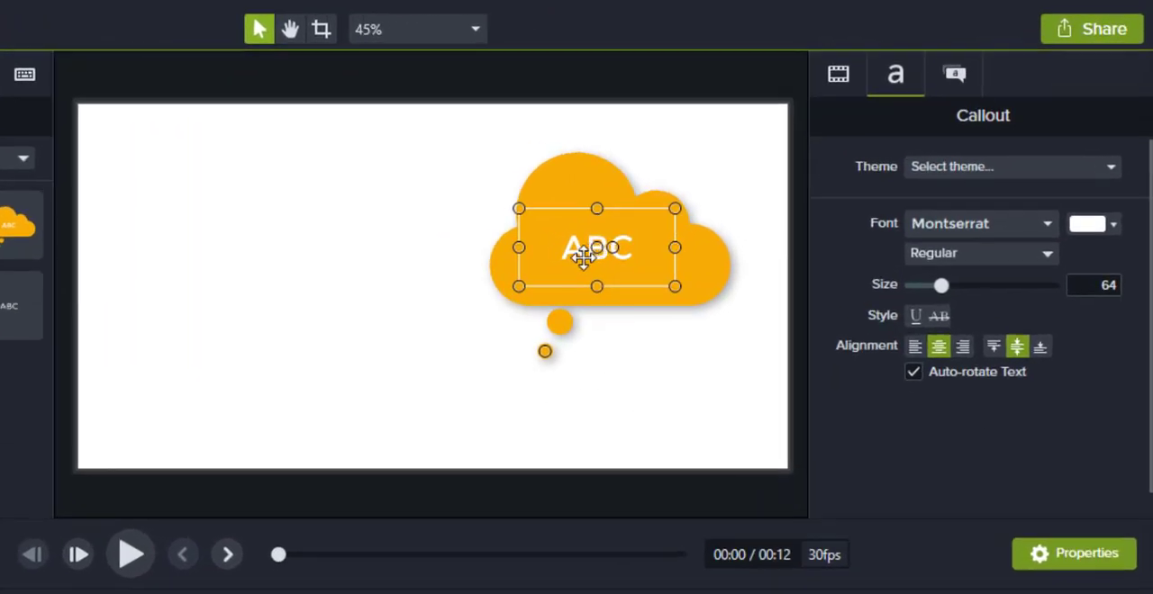
pyautogui.doubleClick(584, 255)
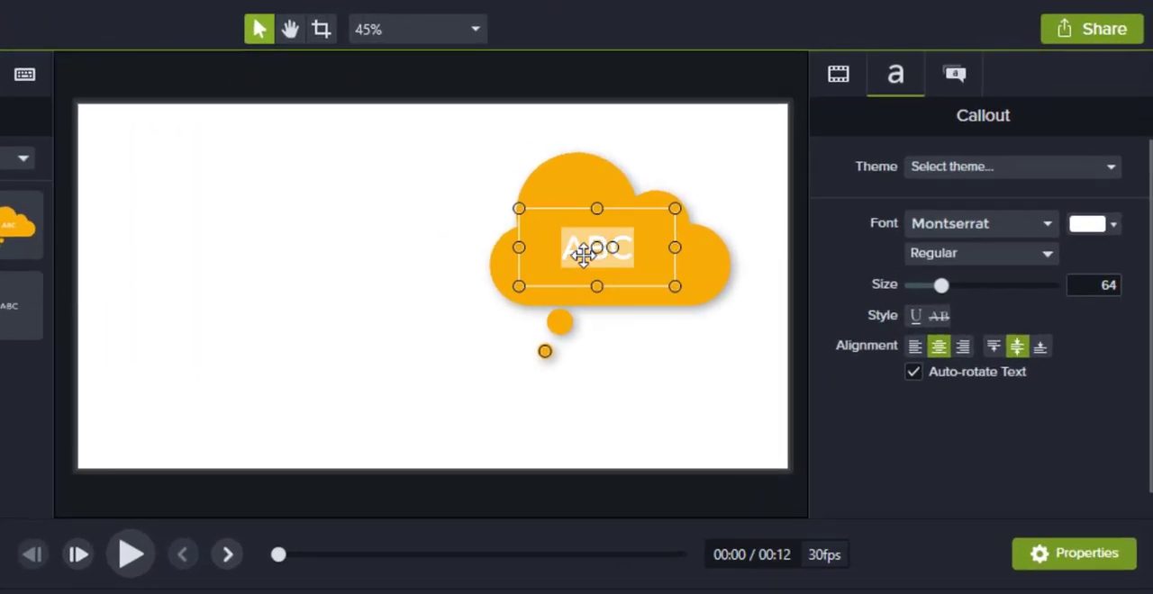
pyautogui.write('hisabin')
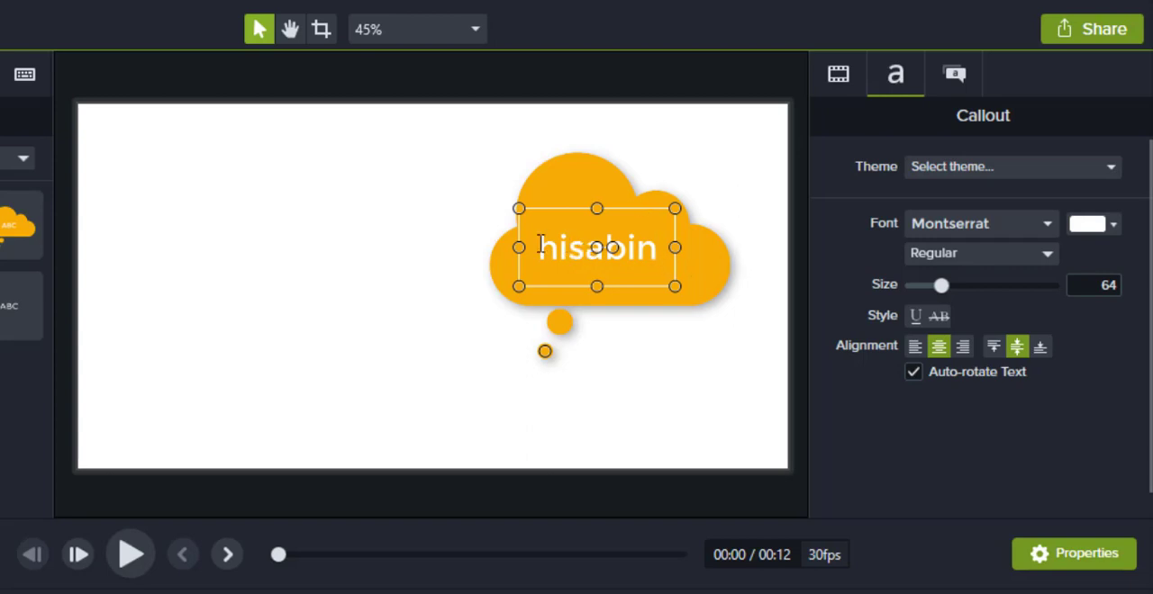
# Step: Make the "hisabin" text in the cloud callout bold and set its size to 74
pyautogui.moveTo(541, 244); pyautogui.dragTo(661, 255)
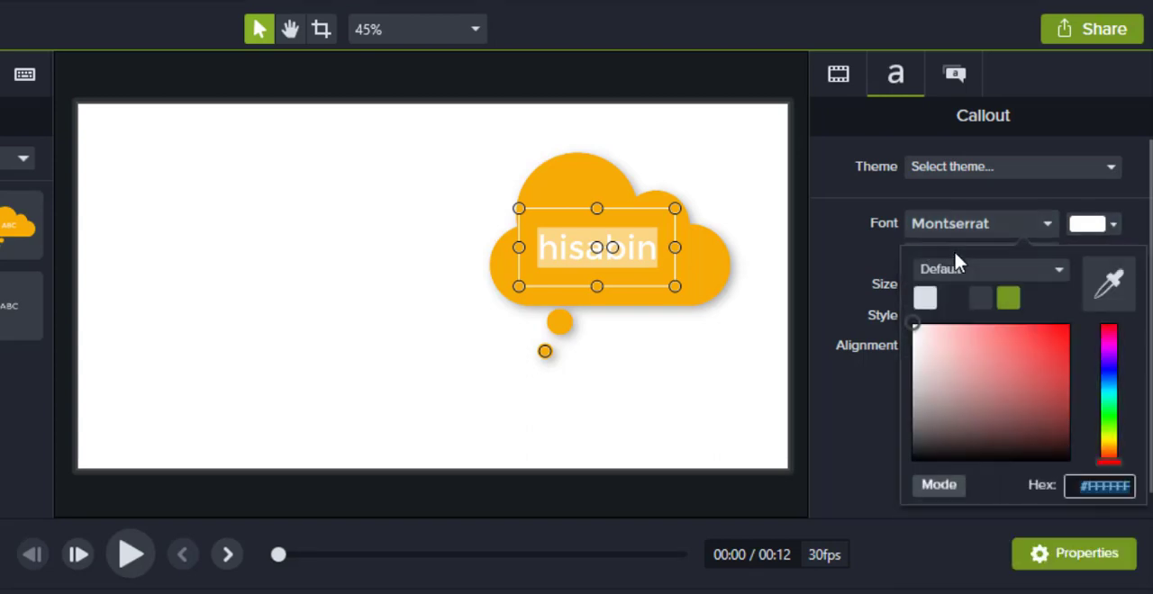
pyautogui.click(1032, 252)
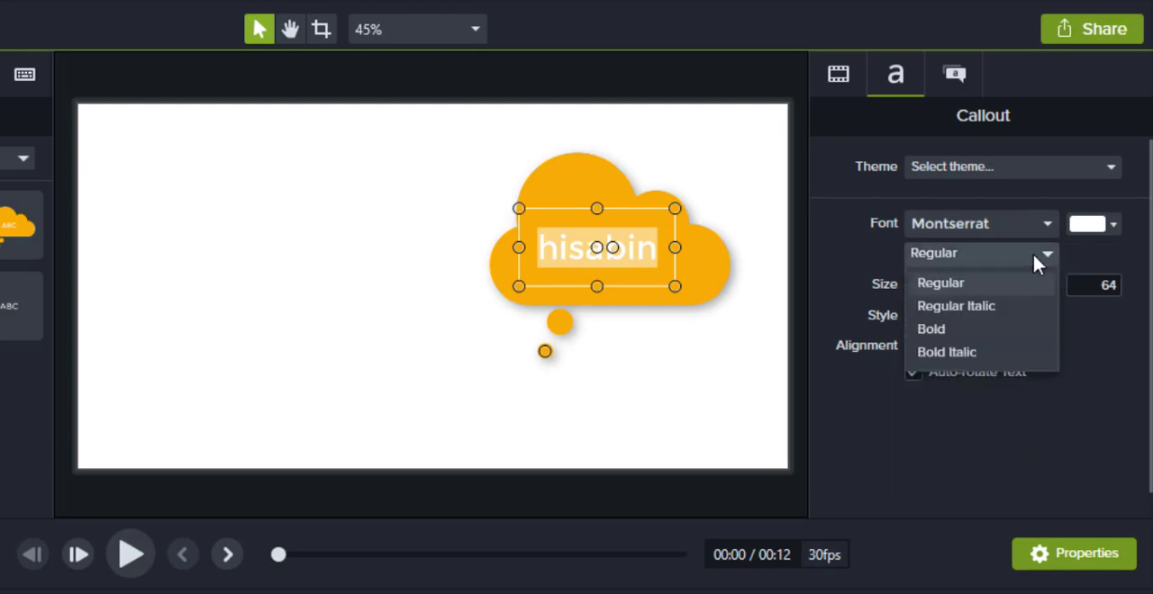
pyautogui.click(955, 326)
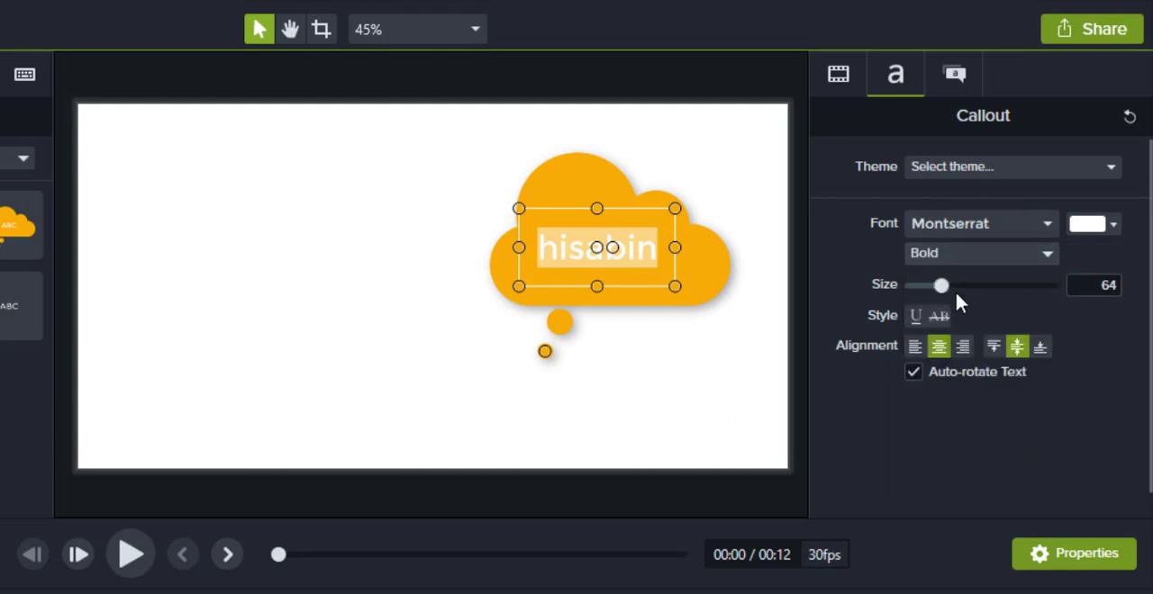
pyautogui.moveTo(941, 286); pyautogui.dragTo(951, 294)
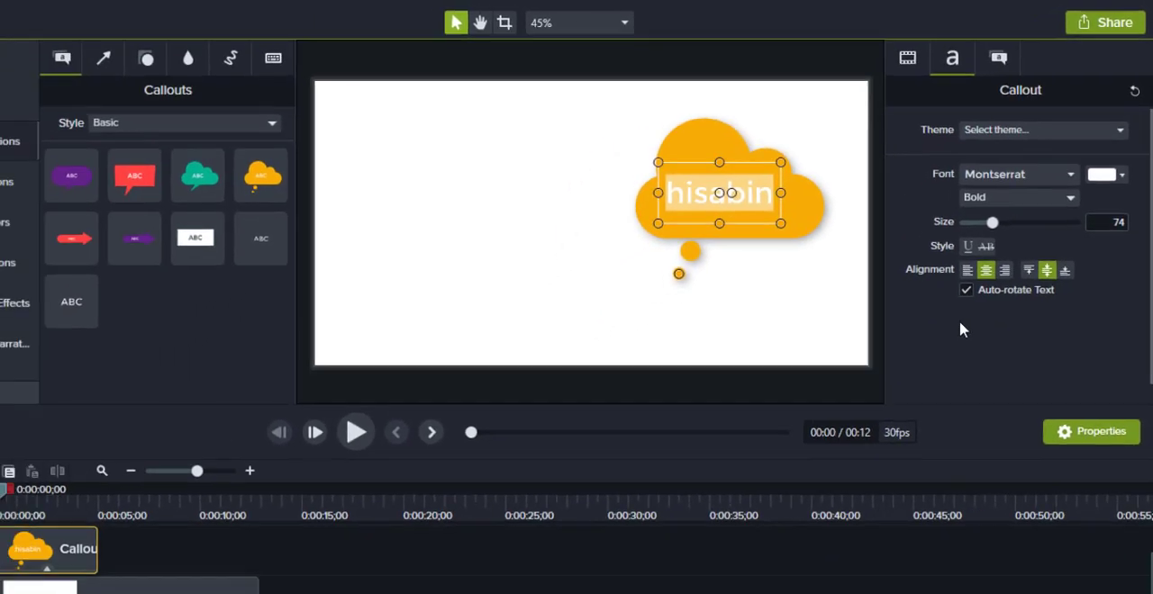
pyautogui.click(704, 326)
pyautogui.click(686, 280)
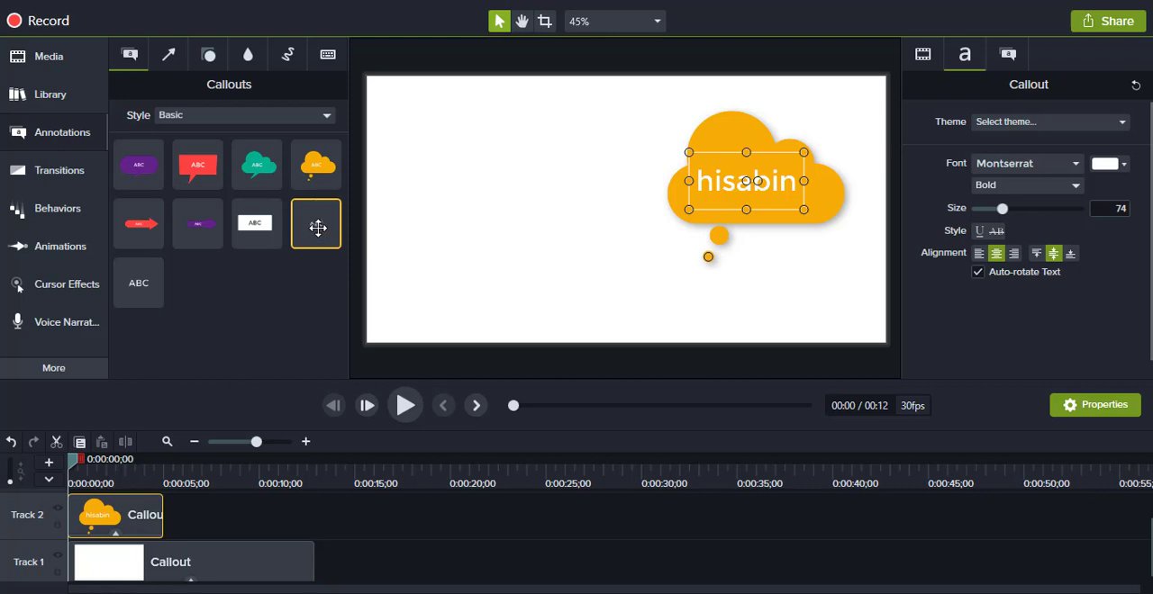
# Step: Add a plain shadowed text callout beside the orange cloud and change its text to "Video Editing"
pyautogui.moveTo(317, 227); pyautogui.dragTo(522, 198)
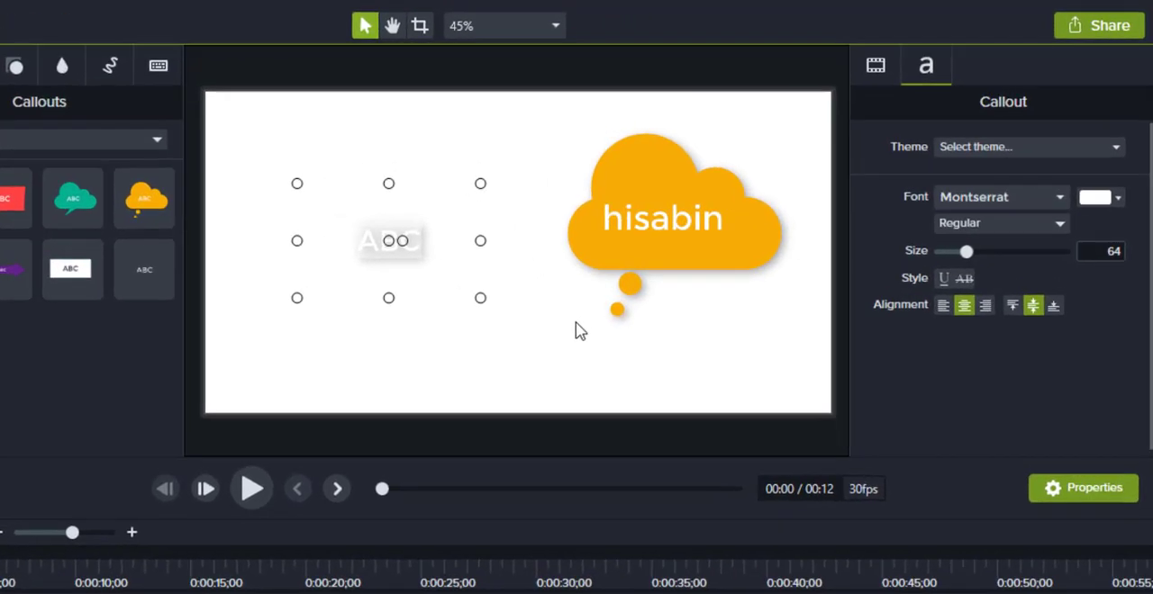
pyautogui.write('Video Ed')
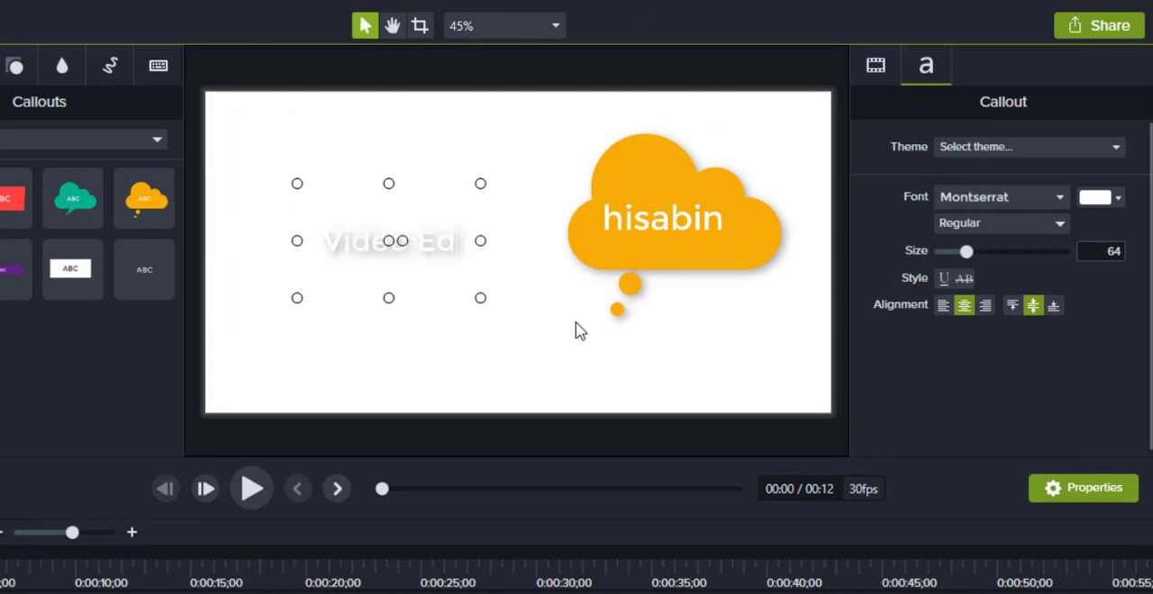
pyautogui.write('iting')
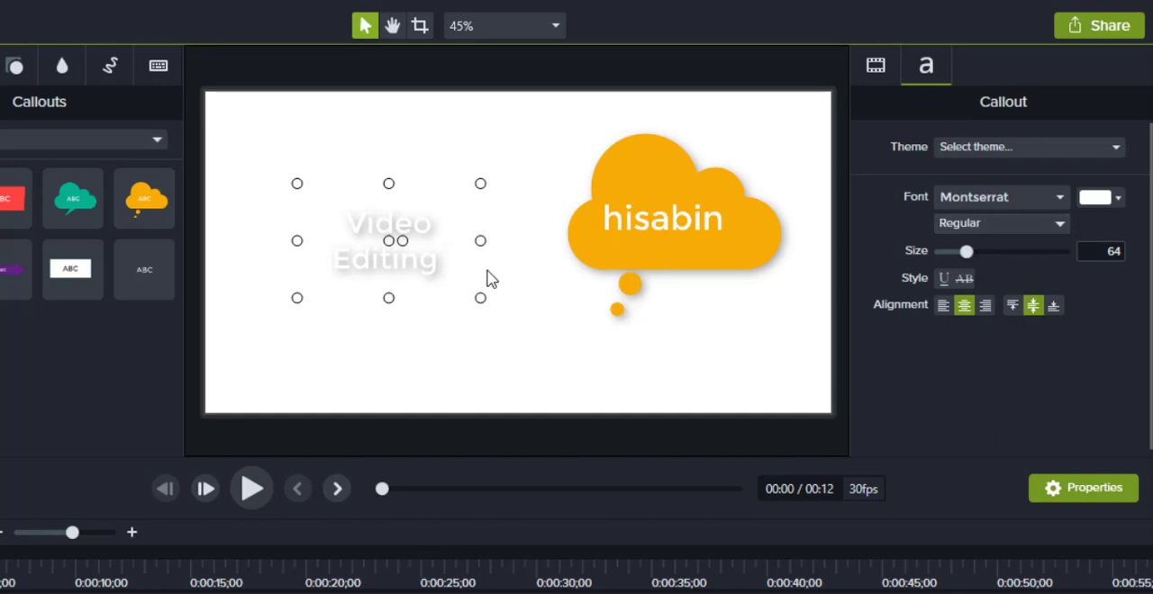
# Step: Set the font color of the "Video Editing" text to blue, #1800FF
pyautogui.moveTo(445, 259); pyautogui.dragTo(294, 176)
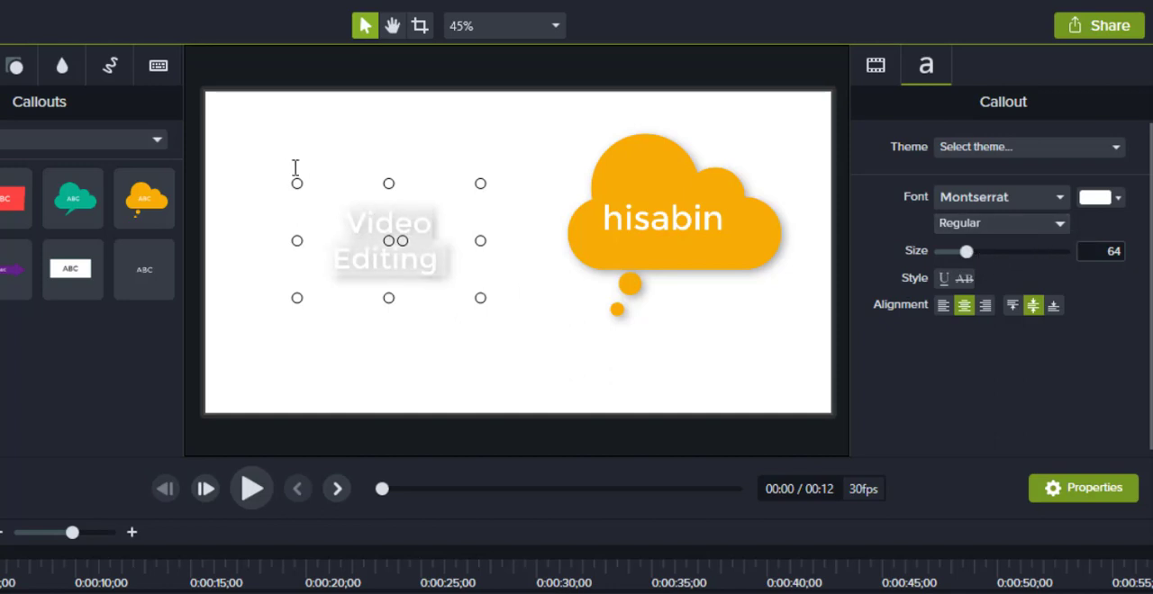
pyautogui.click(1119, 198)
pyautogui.click(1113, 337)
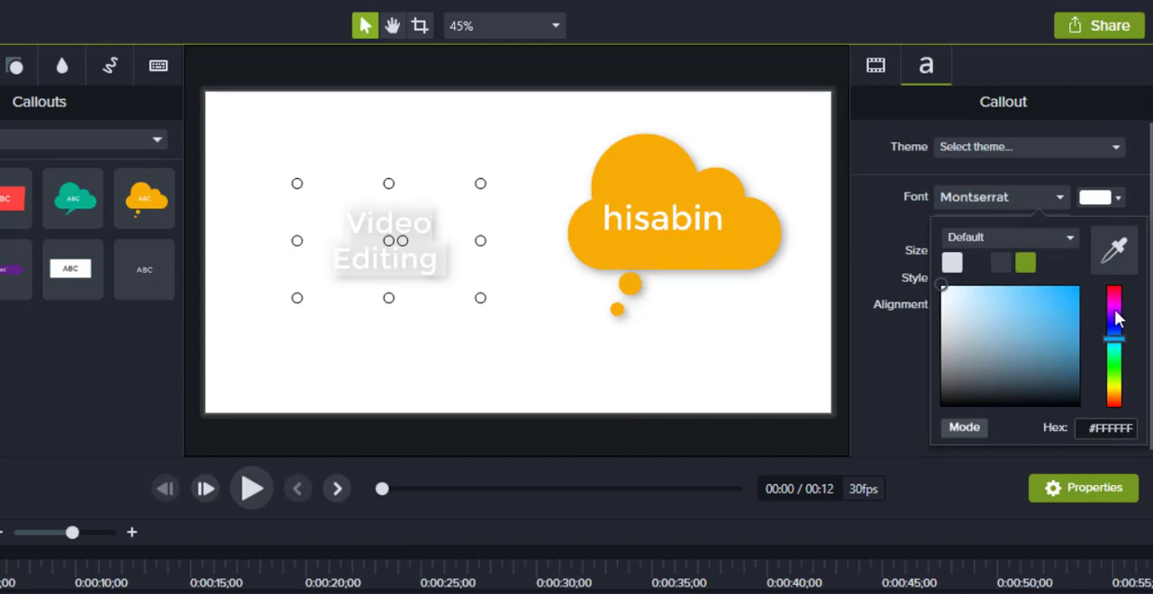
pyautogui.moveTo(1116, 333); pyautogui.dragTo(1101, 326)
pyautogui.click(1078, 288)
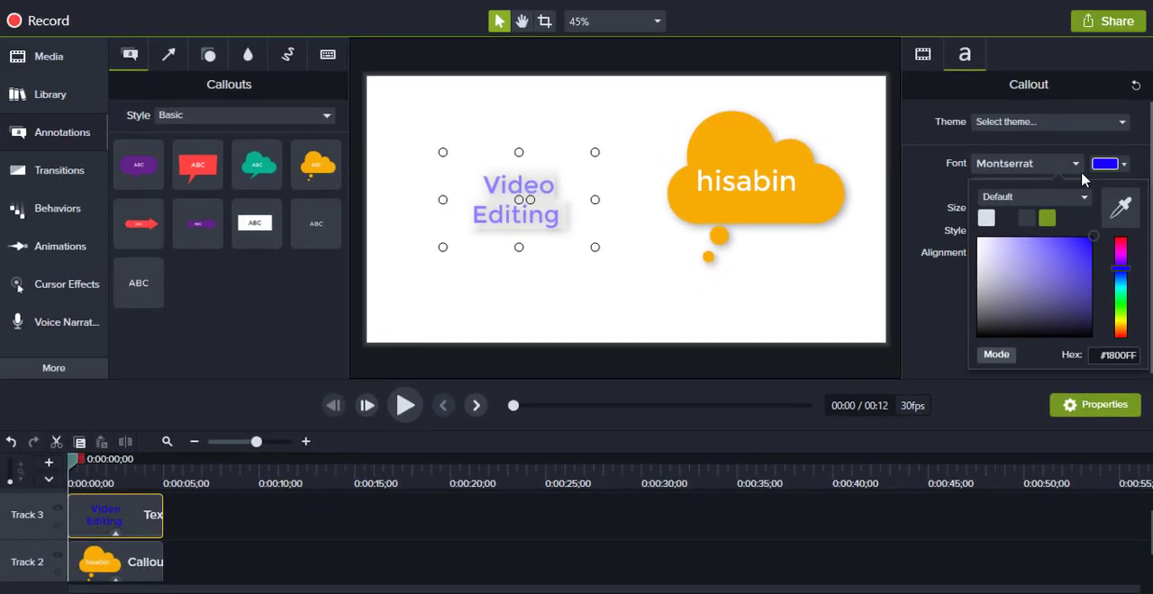
pyautogui.click(919, 184)
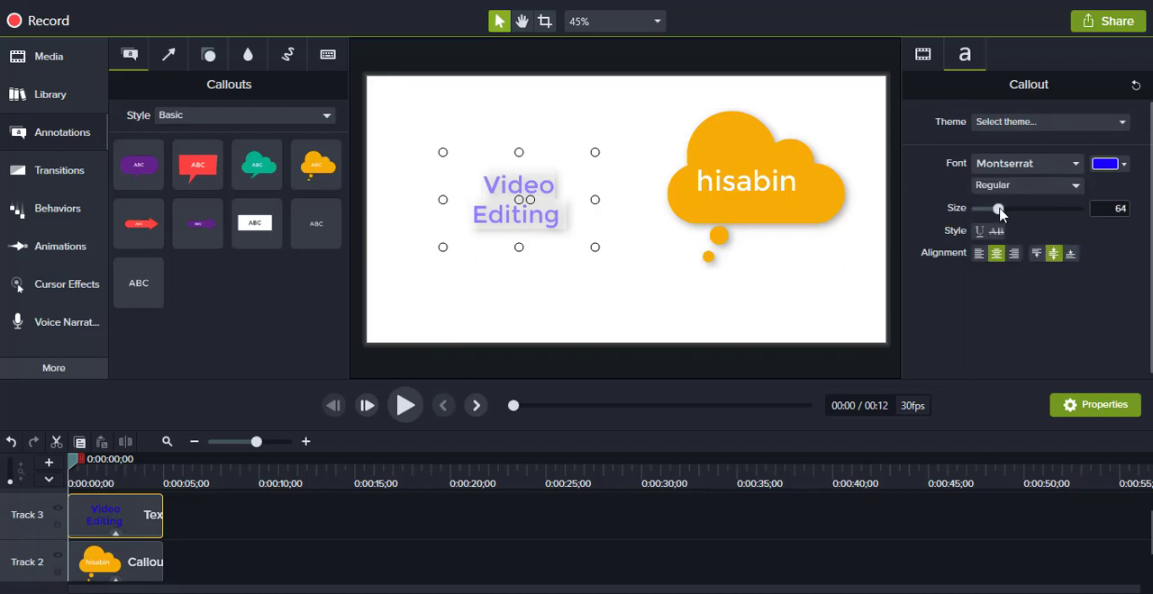
# Step: Set the "Video Editing" text to size 86 and bold, and move it toward the canvas's upper-left corner
pyautogui.moveTo(999, 213); pyautogui.dragTo(1010, 213)
pyautogui.click(1042, 188)
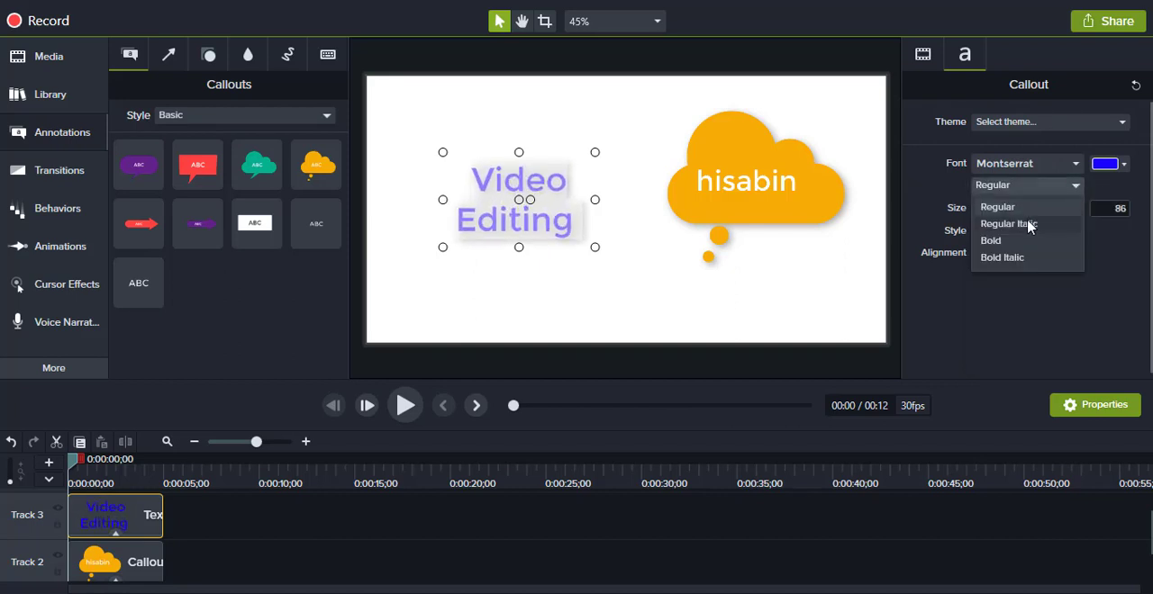
pyautogui.click(1010, 244)
pyautogui.click(612, 279)
pyautogui.click(569, 233)
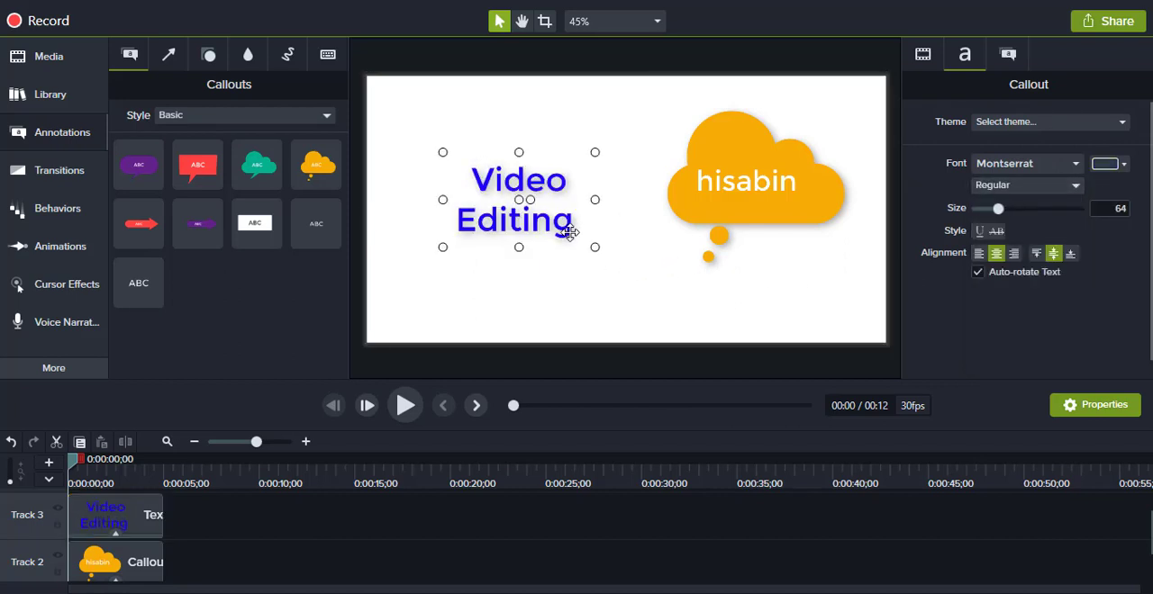
pyautogui.moveTo(545, 169); pyautogui.dragTo(530, 135)
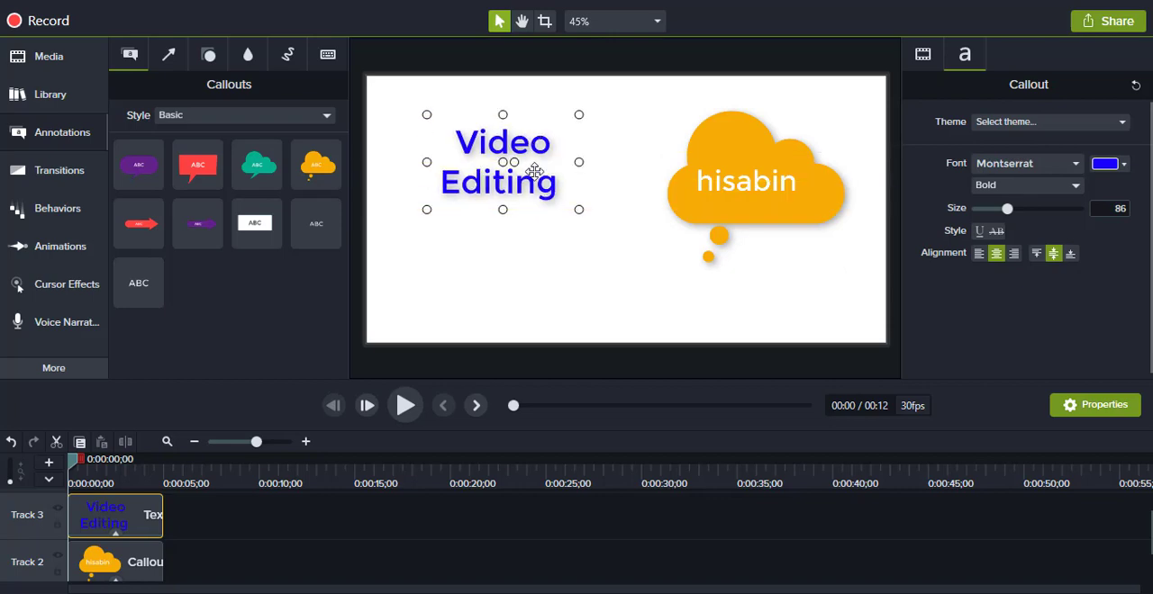
pyautogui.click(561, 525)
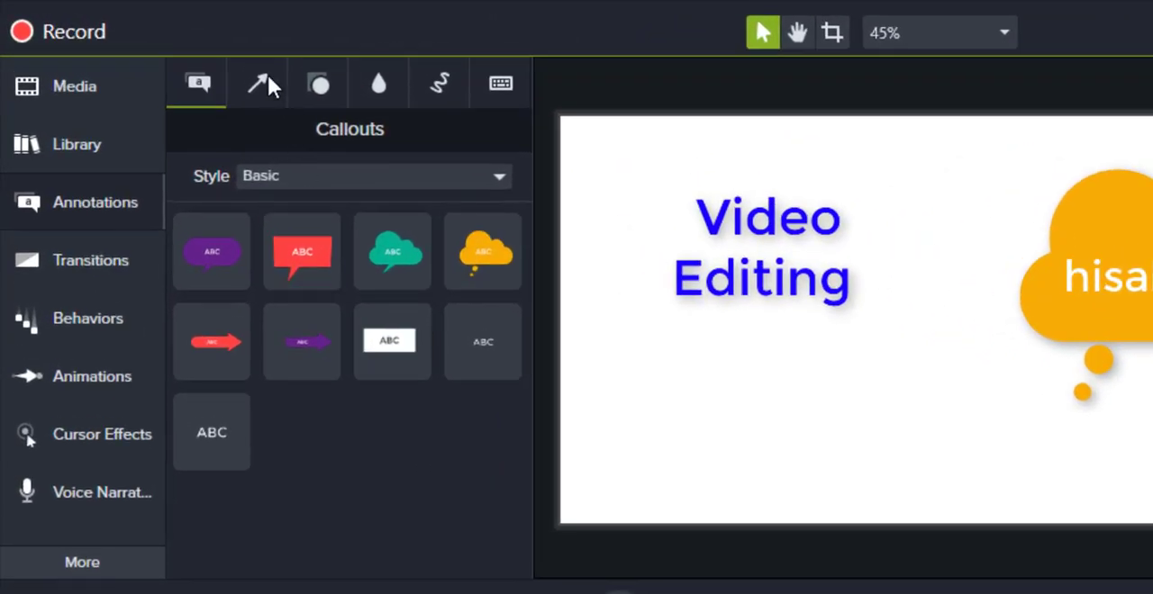
pyautogui.click(261, 84)
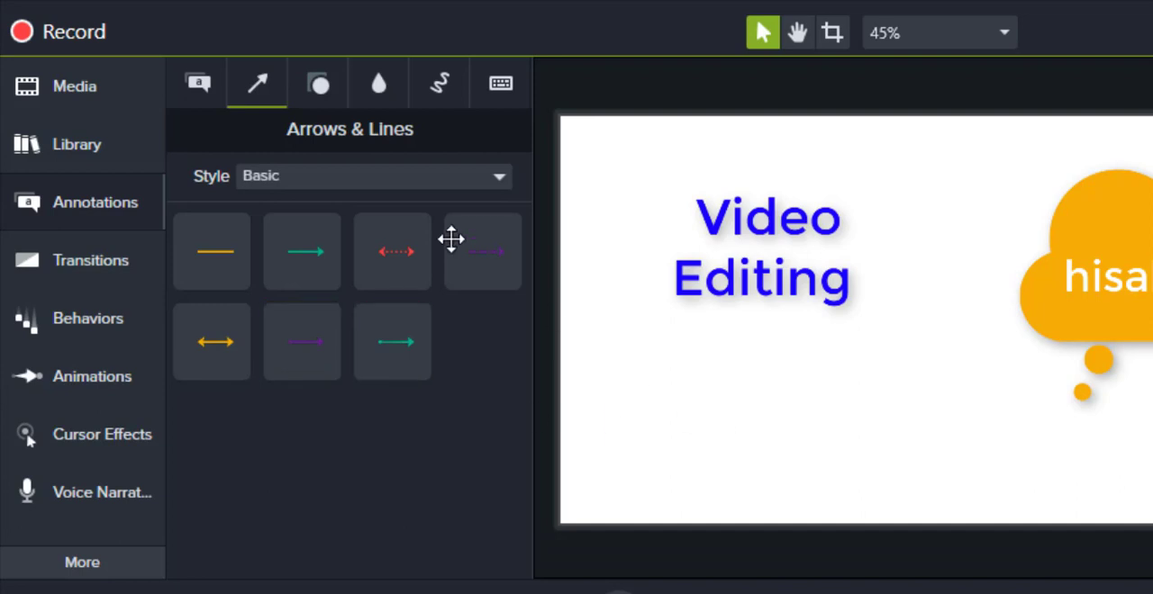
pyautogui.click(326, 83)
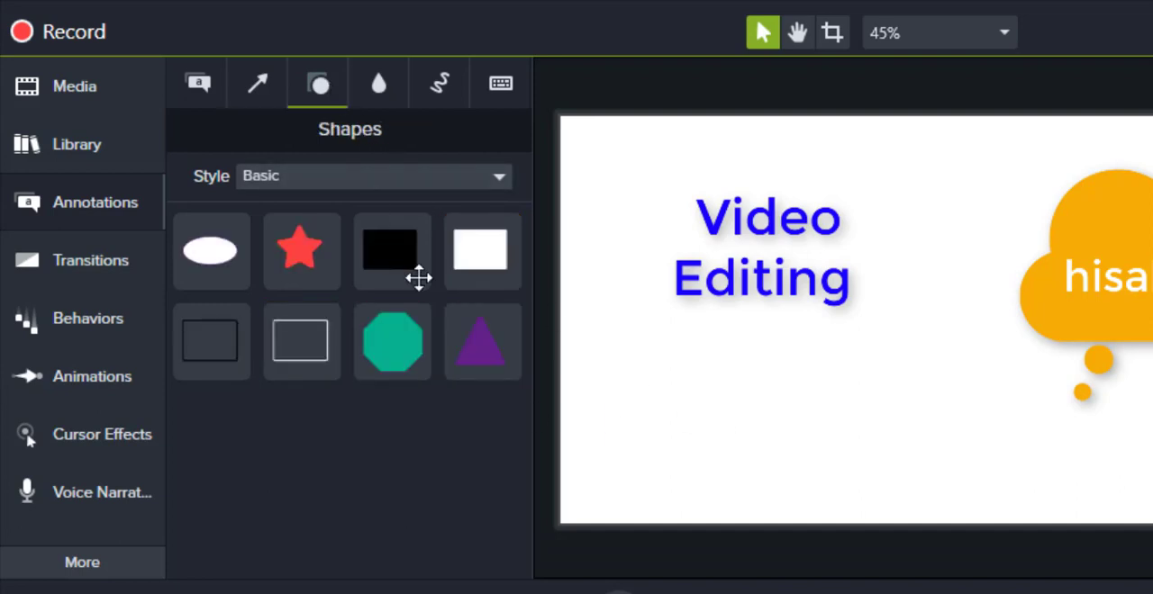
pyautogui.click(371, 86)
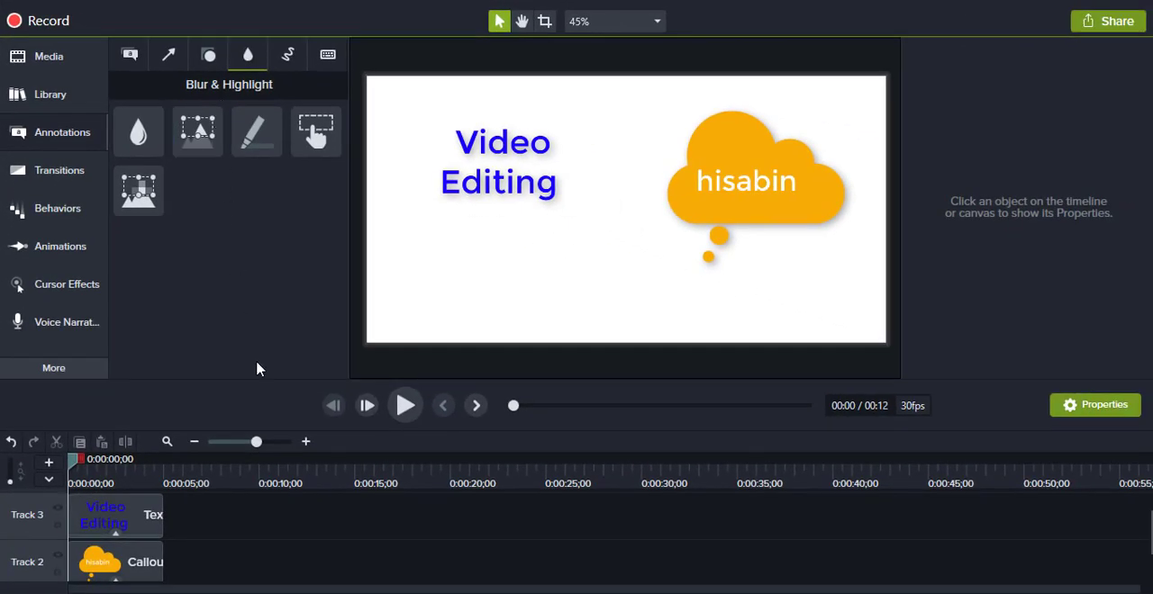
# Step: Delete the "Video Editing" text and orange cloud callouts from Tracks 3 and 2
pyautogui.scroll(1, 241, 543)
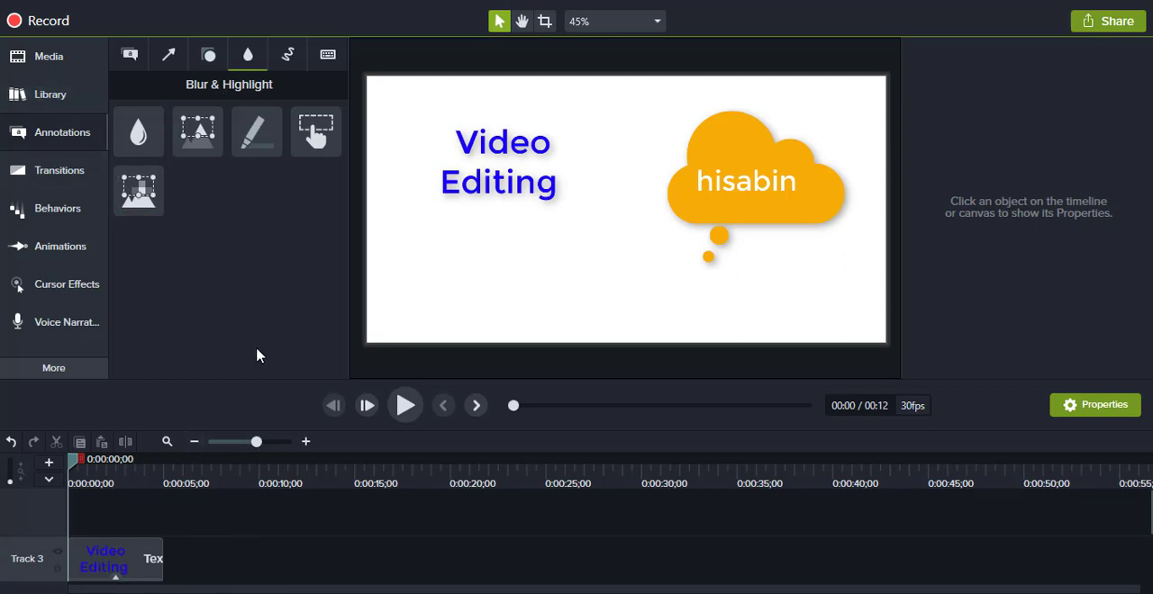
pyautogui.scroll(-2, 237, 552)
pyautogui.scroll(1, 349, 540)
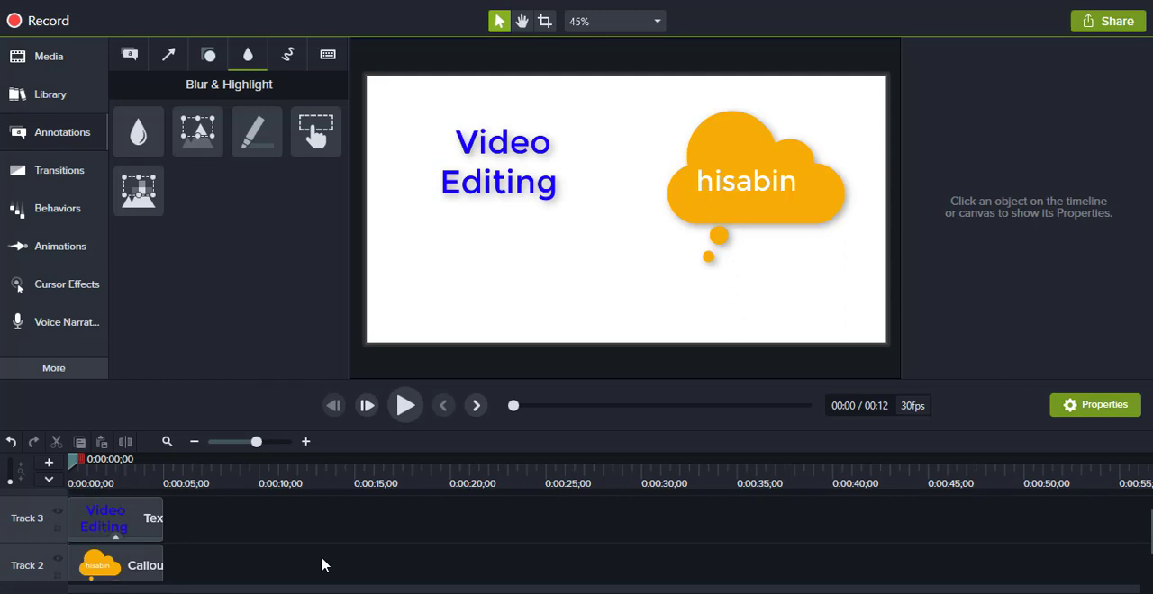
pyautogui.moveTo(322, 564); pyautogui.dragTo(91, 505)
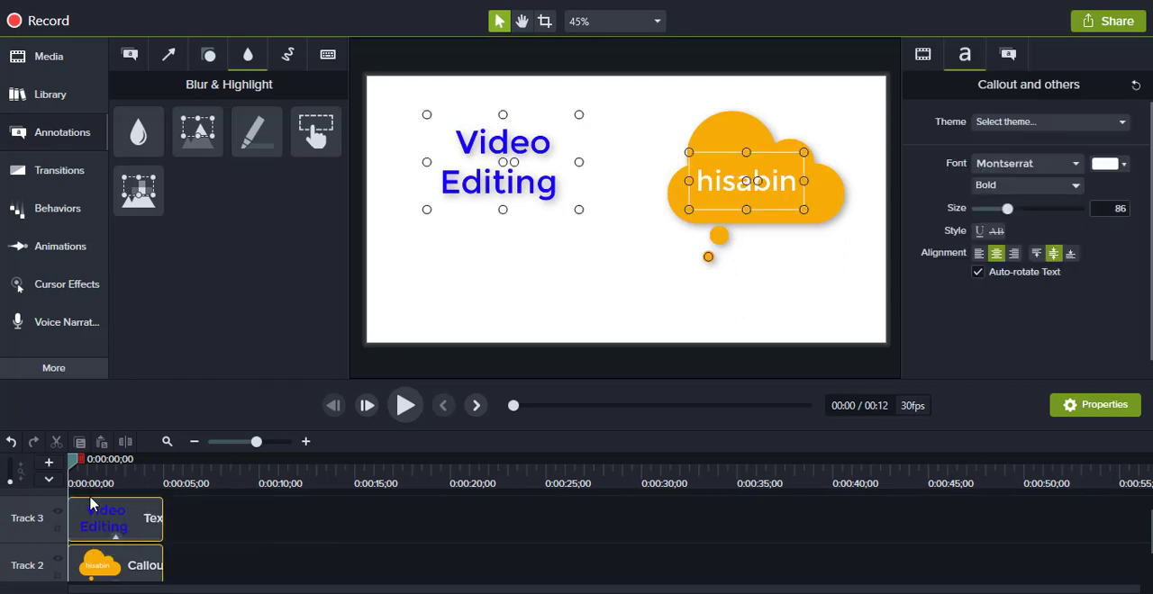
pyautogui.press('Delete')
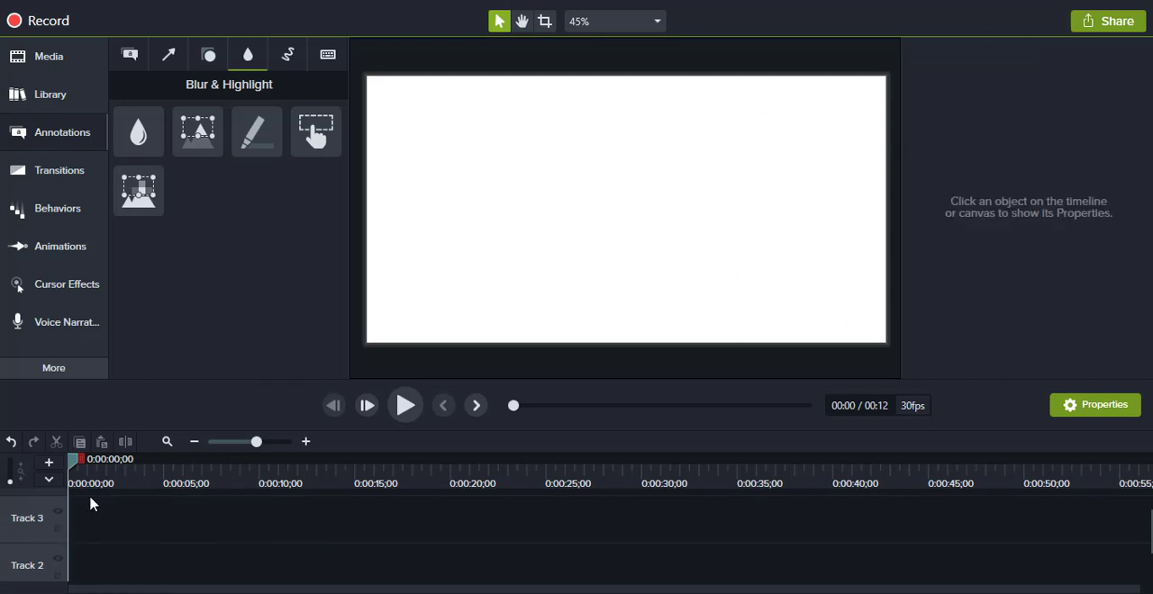
# Step: Import the video VID_20190802_065512 from the Desktop's New folder (2) into the media bin
pyautogui.click(50, 63)
pyautogui.click(221, 261)
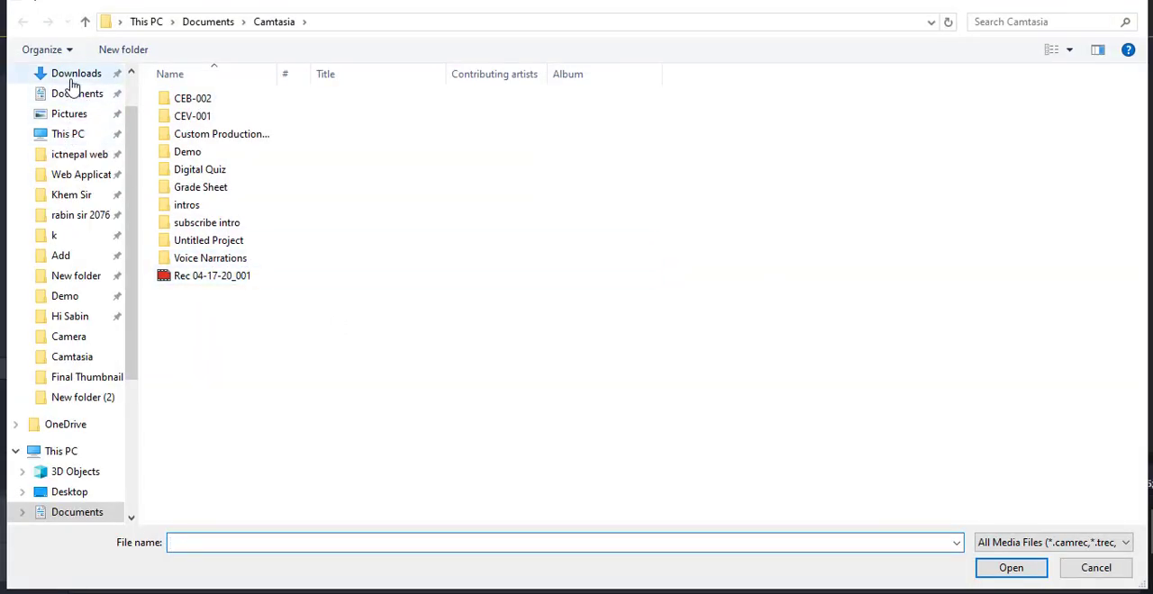
pyautogui.click(68, 134)
pyautogui.doubleClick(455, 126)
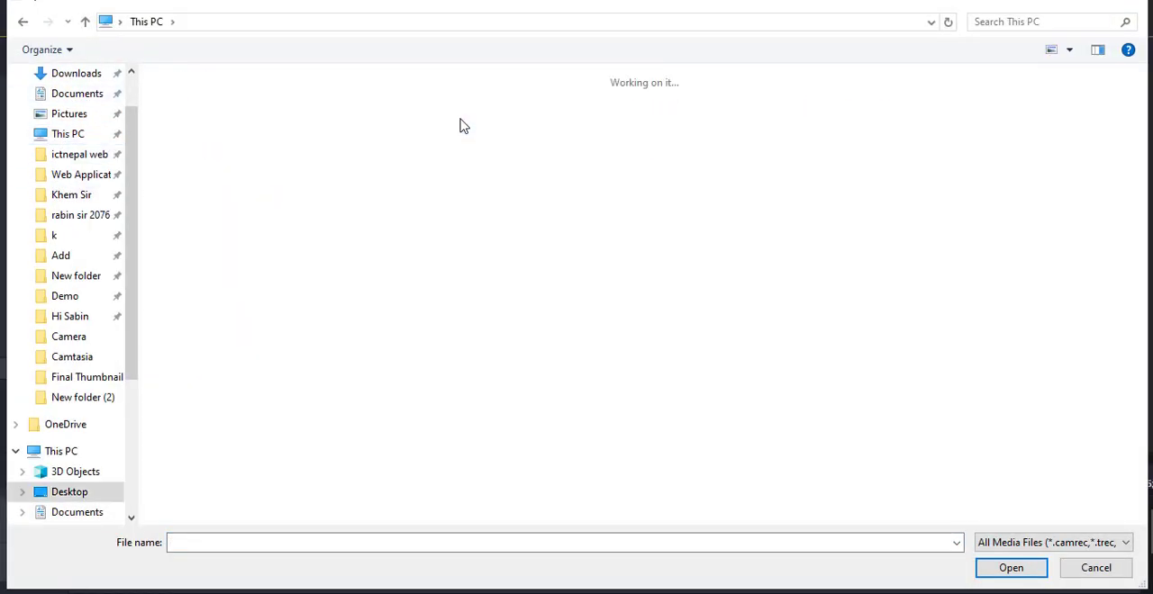
pyautogui.doubleClick(286, 133)
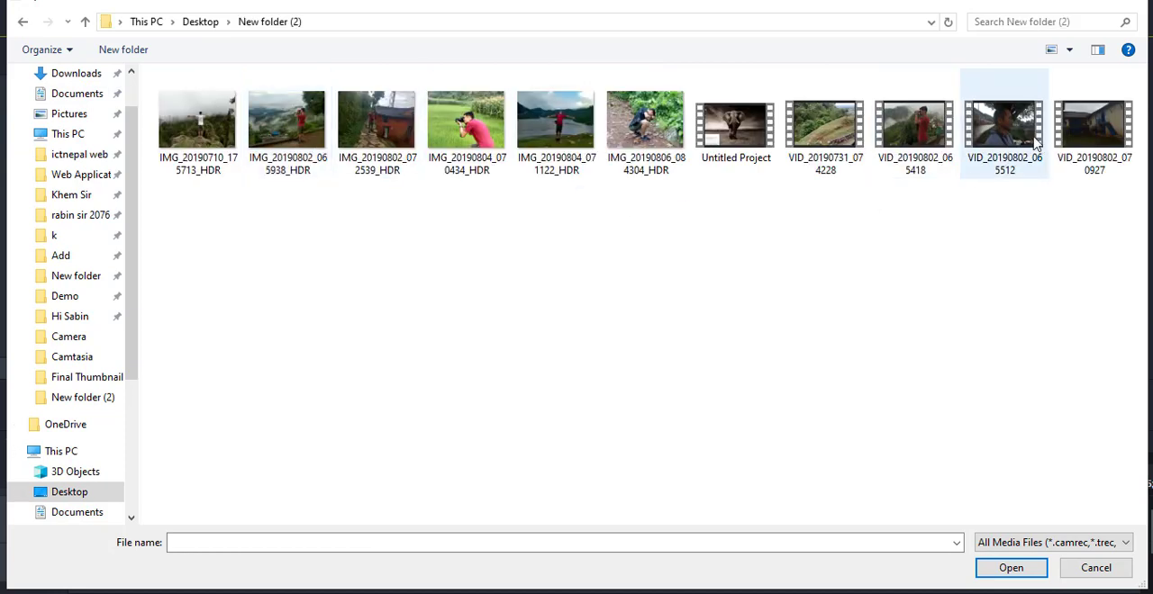
pyautogui.click(1006, 135)
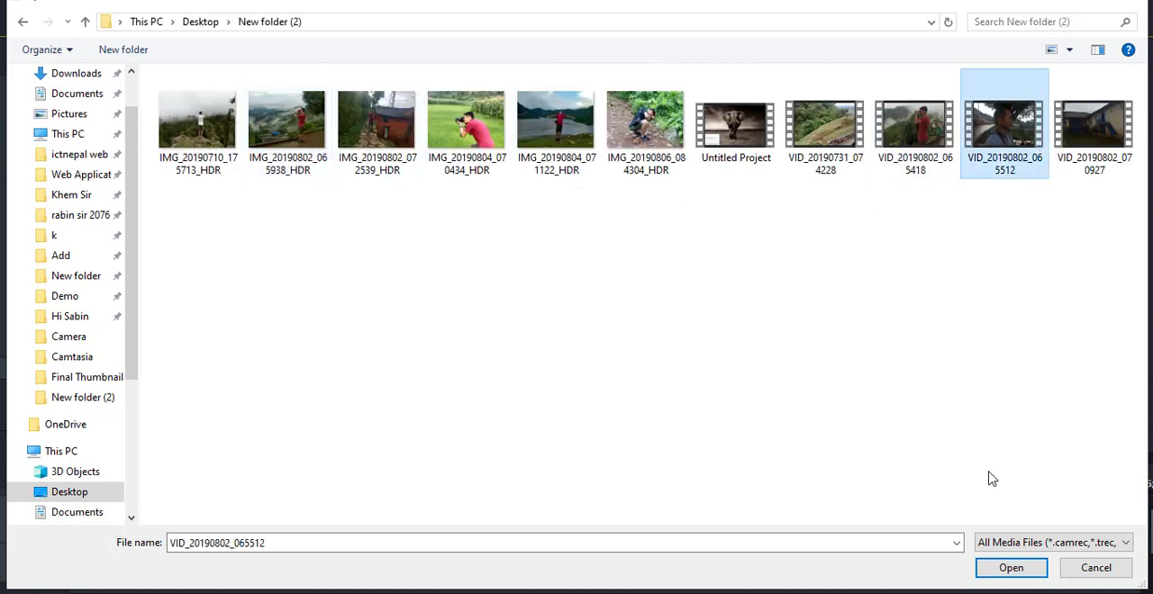
pyautogui.click(1009, 569)
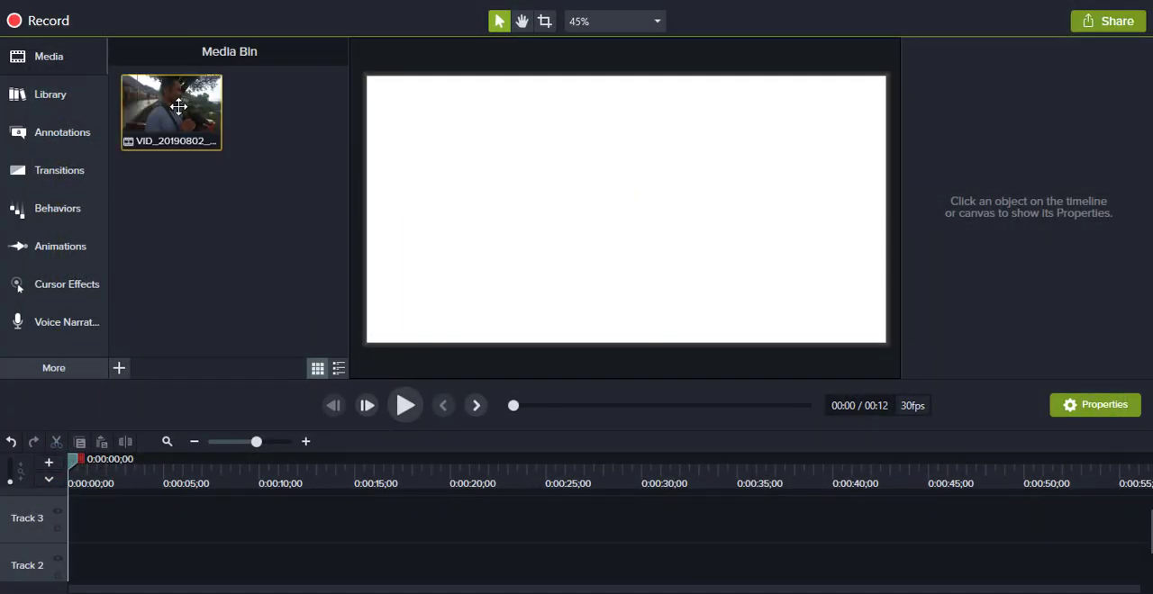
# Step: Place the imported video at the start of Track 2 and extend the white callout on Track 1 to about 33 seconds
pyautogui.moveTo(171, 106); pyautogui.dragTo(108, 581)
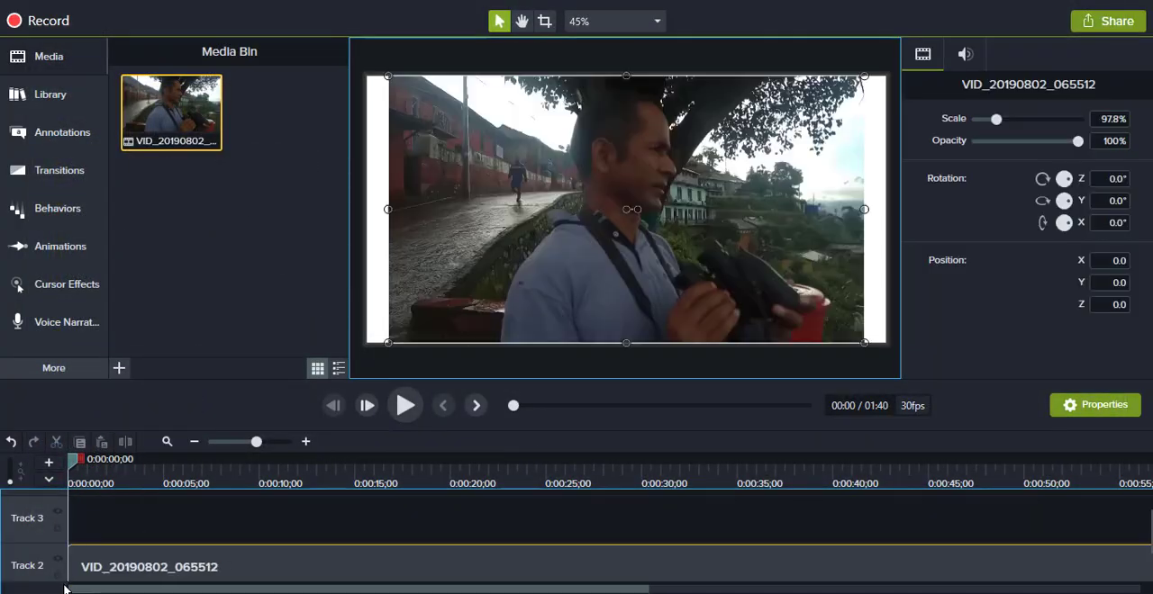
pyautogui.moveTo(313, 573); pyautogui.dragTo(708, 565)
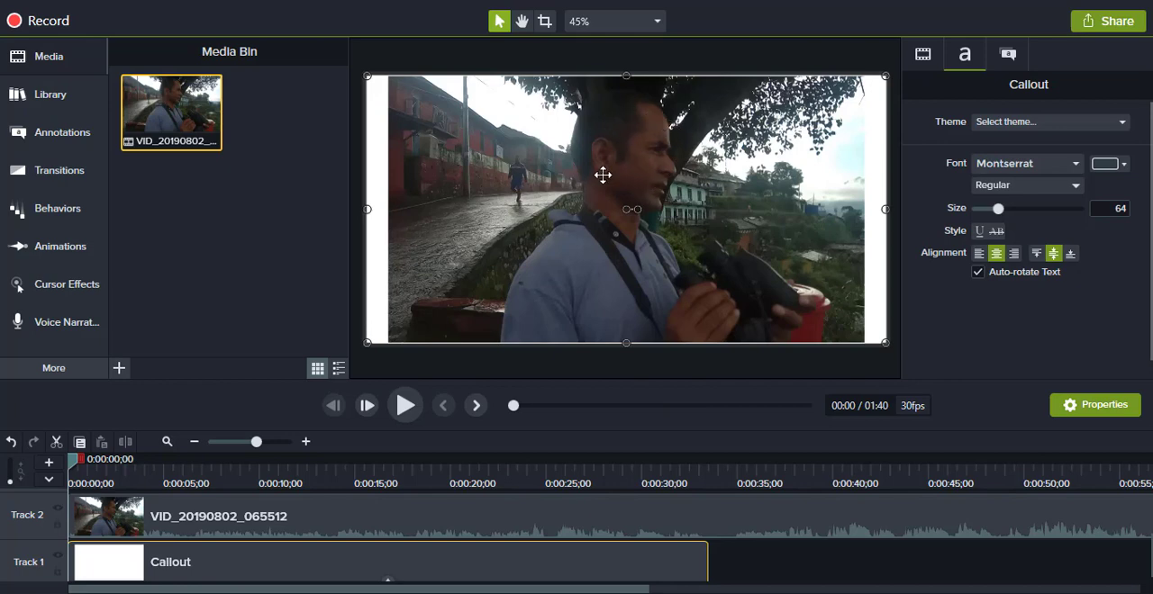
# Step: Add a Blur annotation at the start of Track 3 and position and enlarge it to cover the man's face
pyautogui.click(84, 140)
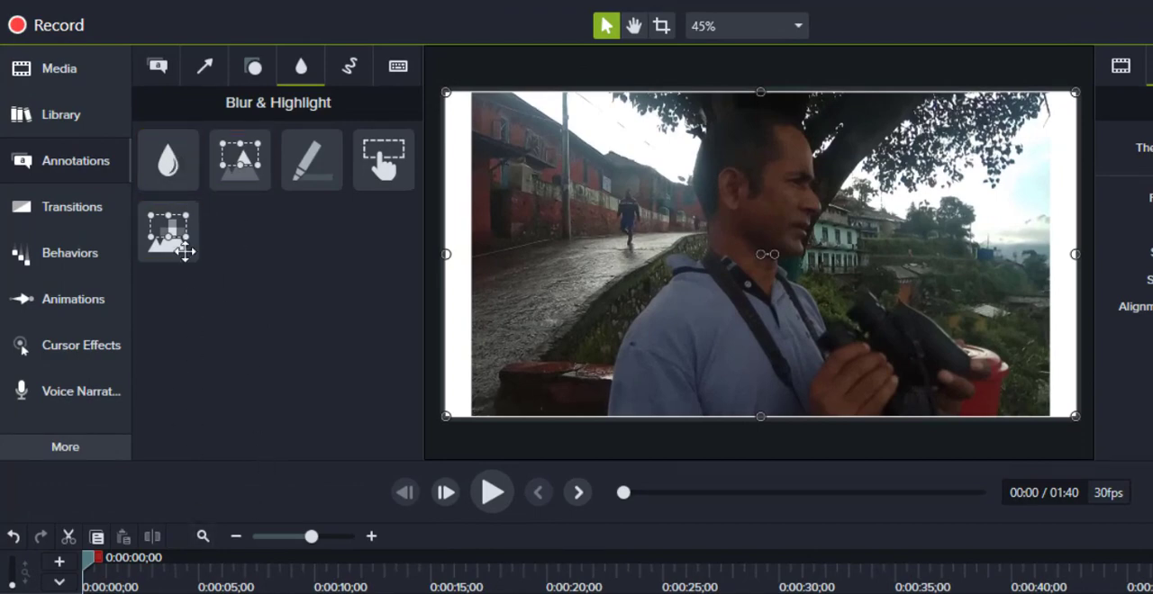
pyautogui.moveTo(167, 160); pyautogui.dragTo(70, 515)
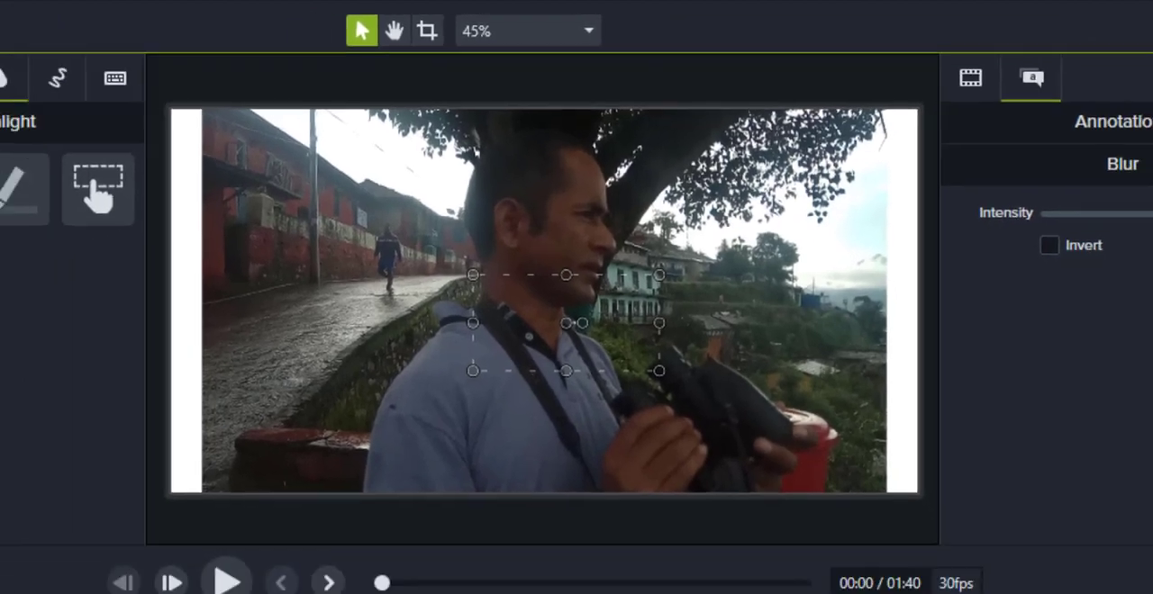
pyautogui.moveTo(69, 466); pyautogui.dragTo(110, 464)
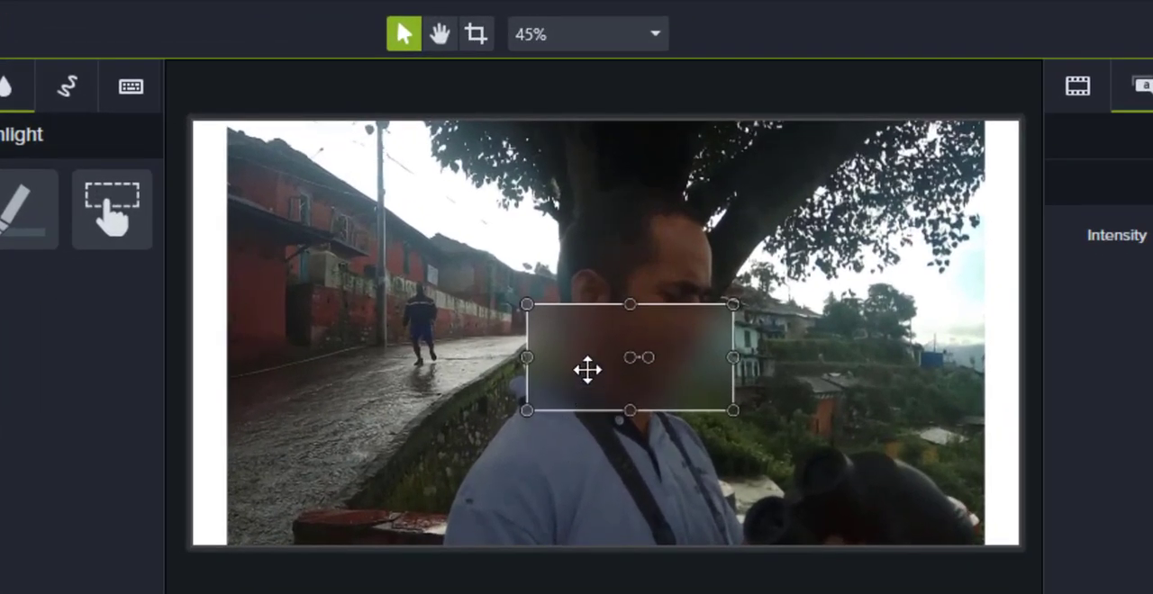
pyautogui.moveTo(613, 234); pyautogui.dragTo(623, 178)
pyautogui.moveTo(601, 281); pyautogui.dragTo(597, 265)
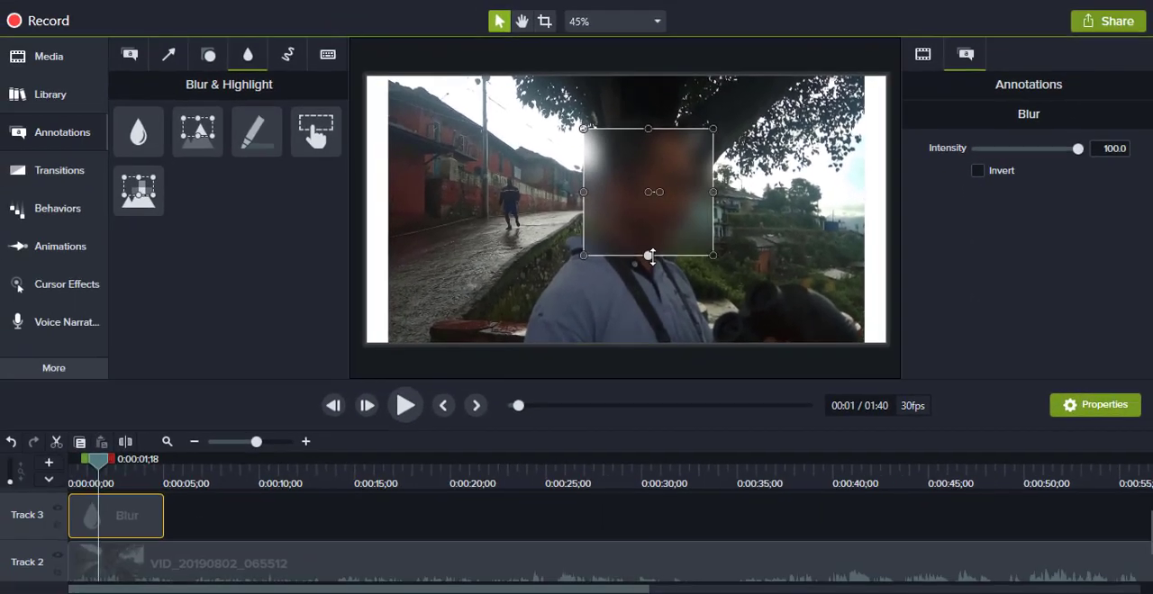
# Step: Play the video to preview the blurred face, and delete the Blur clip from Track 3
pyautogui.click(405, 407)
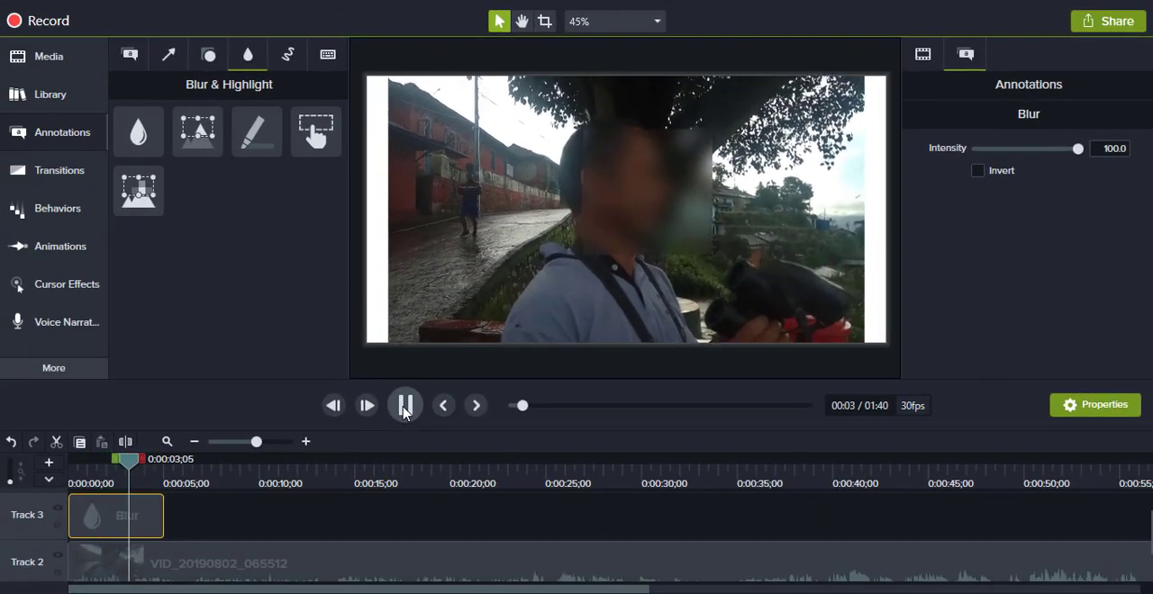
pyautogui.click(405, 407)
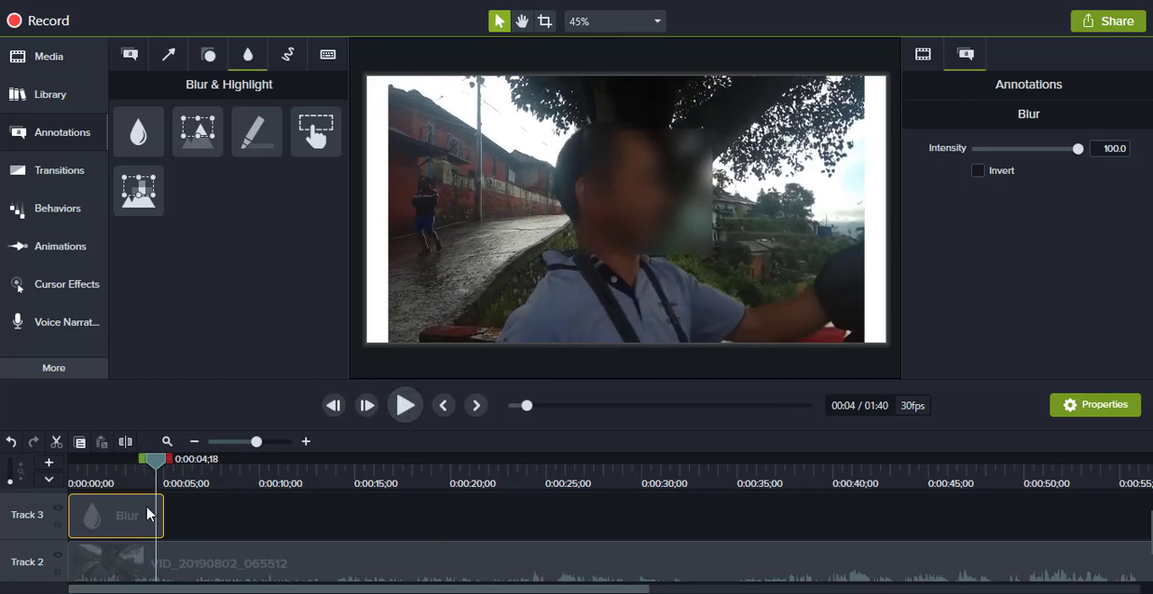
pyautogui.moveTo(146, 514); pyautogui.dragTo(197, 512)
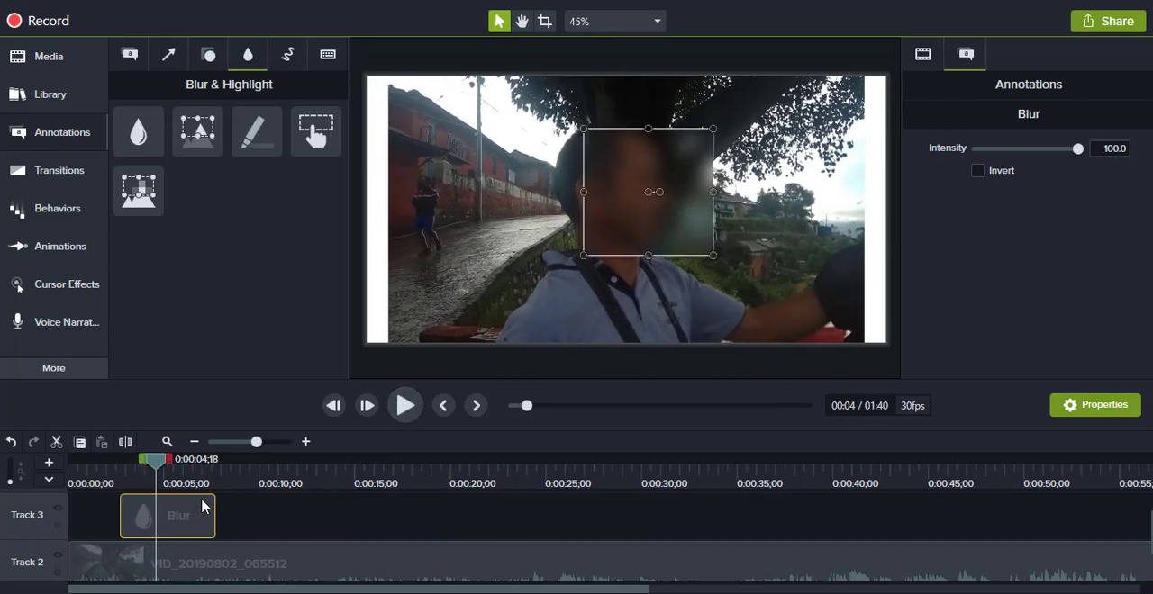
pyautogui.press('Delete')
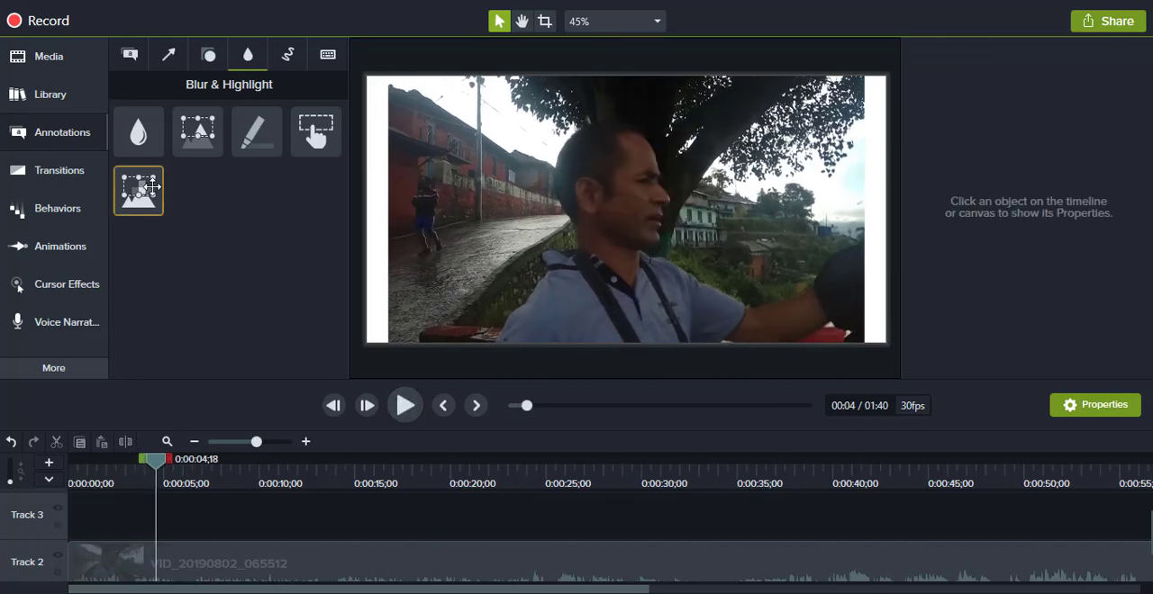
# Step: Add a Pixelate annotation at the start of Track 3 and enlarge and move it over the man's face
pyautogui.moveTo(151, 187)
pyautogui.mouseDown()
pyautogui.moveTo(128, 527)
pyautogui.moveTo(68, 532)
pyautogui.mouseUp()
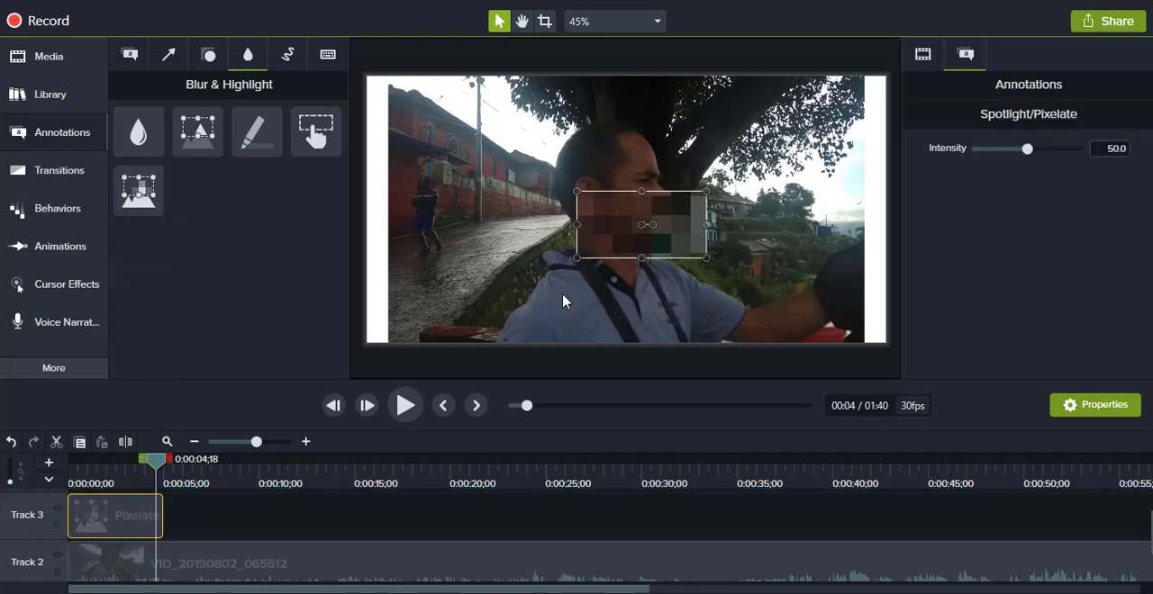
pyautogui.moveTo(643, 192); pyautogui.dragTo(640, 134)
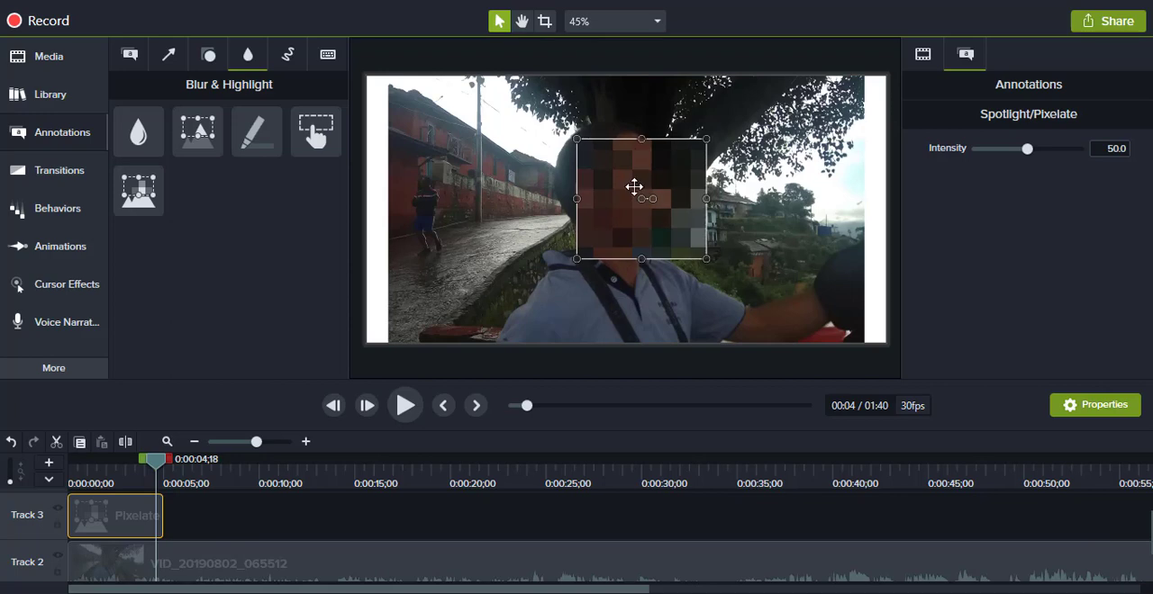
pyautogui.moveTo(633, 185); pyautogui.dragTo(617, 179)
# Step: Preview the pixelated face from near the start of the video, and delete the Pixelate clip from Track 3
pyautogui.moveTo(157, 461); pyautogui.dragTo(69, 461)
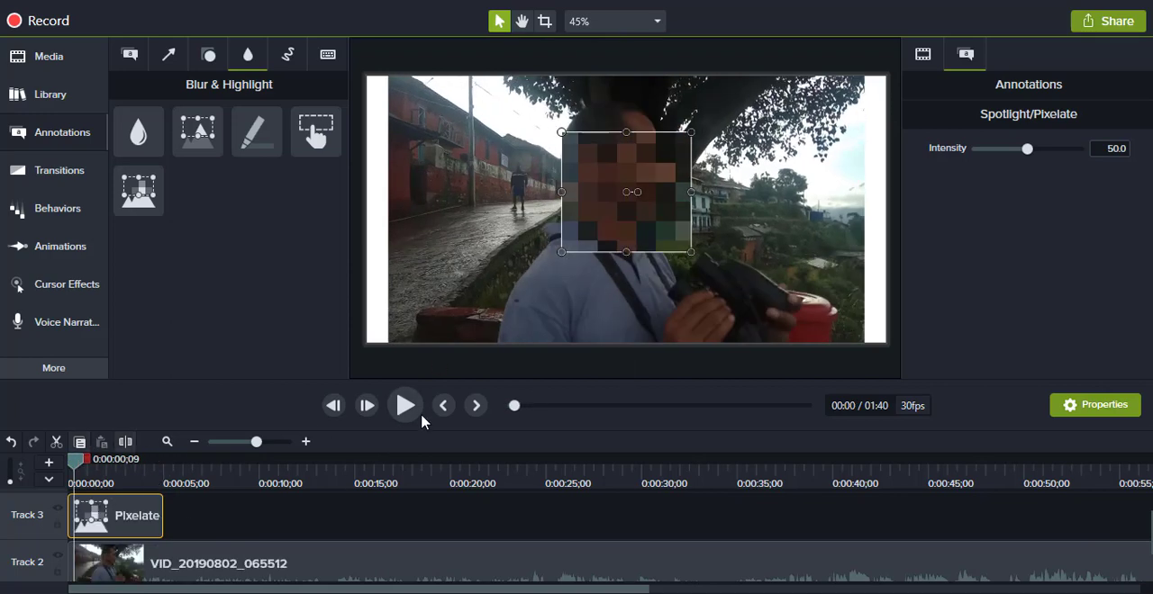
pyautogui.click(408, 408)
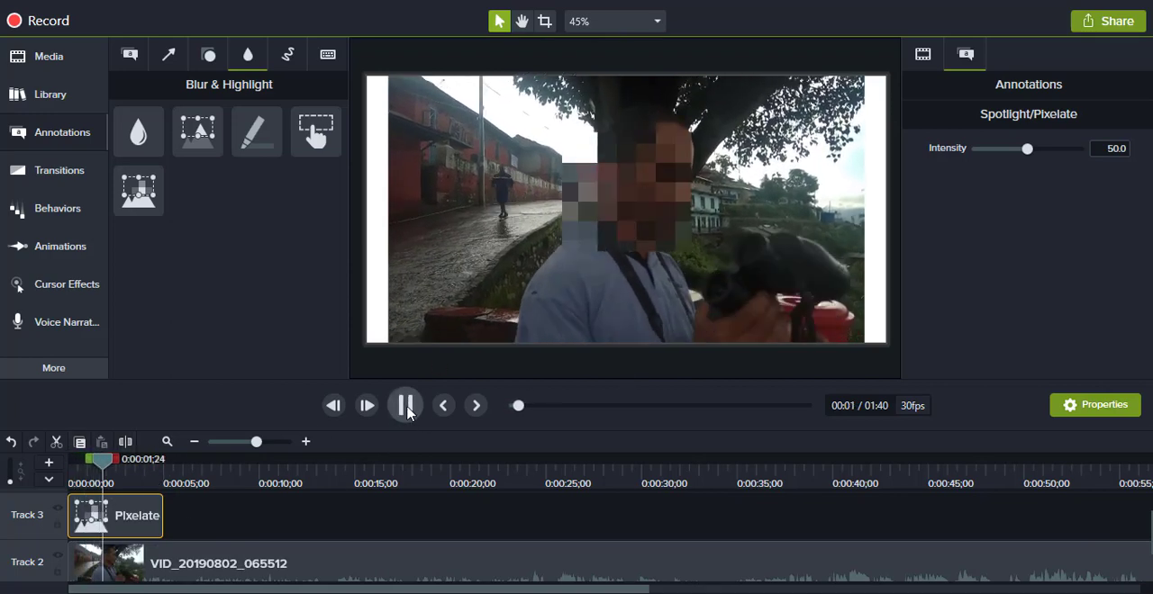
pyautogui.click(406, 406)
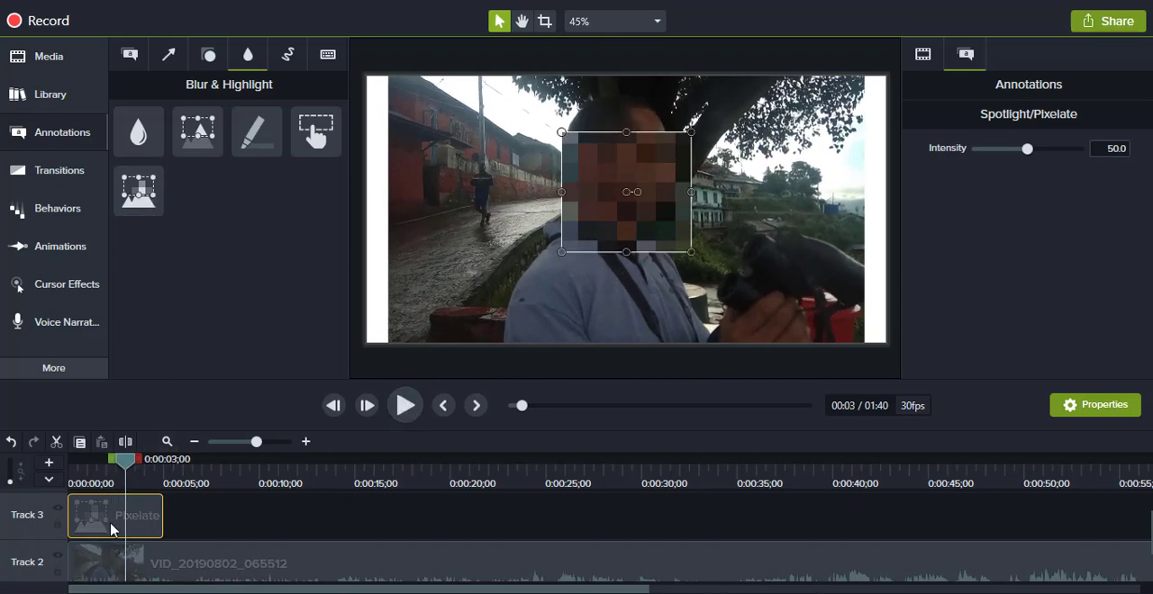
pyautogui.press('Delete')
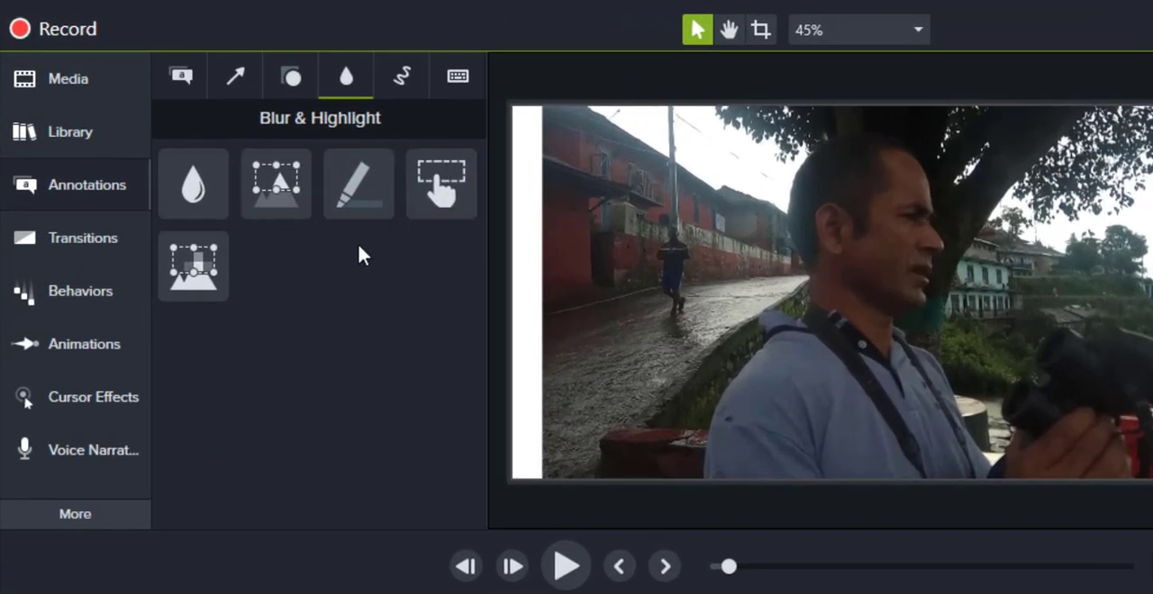
# Step: Add a red Sketch Motion arrow to the canvas at 0:00:03;00 and play its drawing animation
pyautogui.click(399, 81)
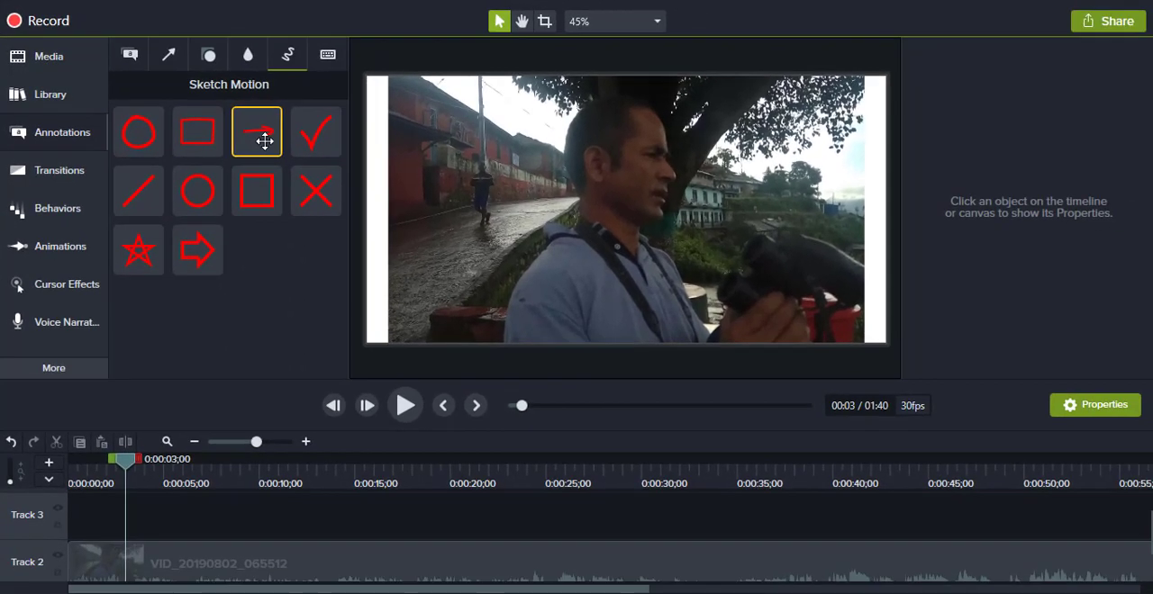
pyautogui.moveTo(263, 141); pyautogui.dragTo(565, 276)
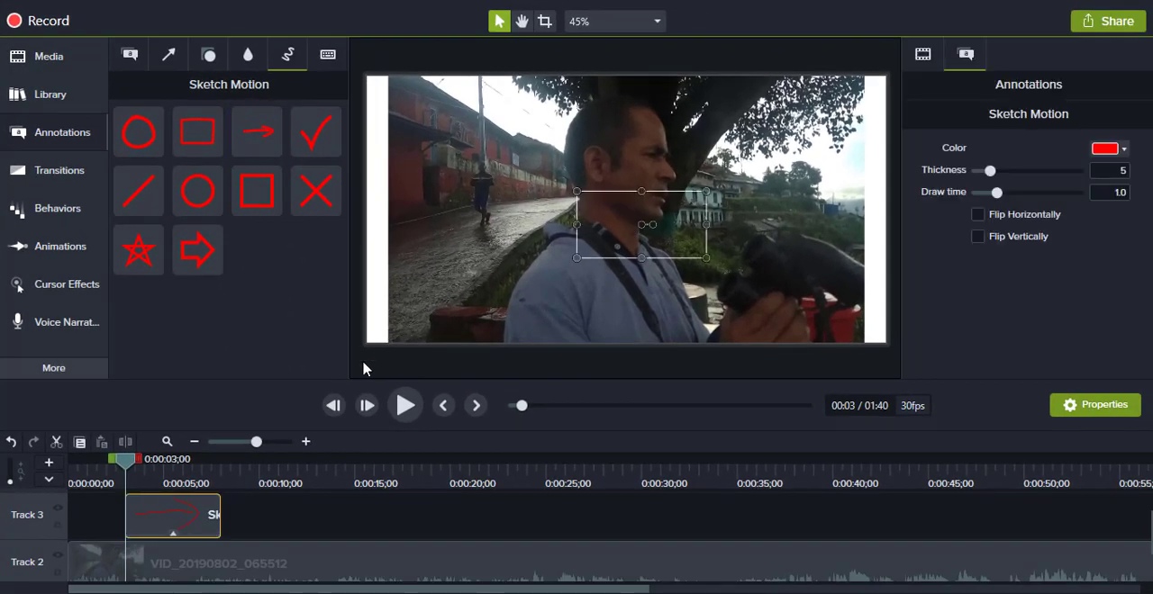
pyautogui.click(404, 406)
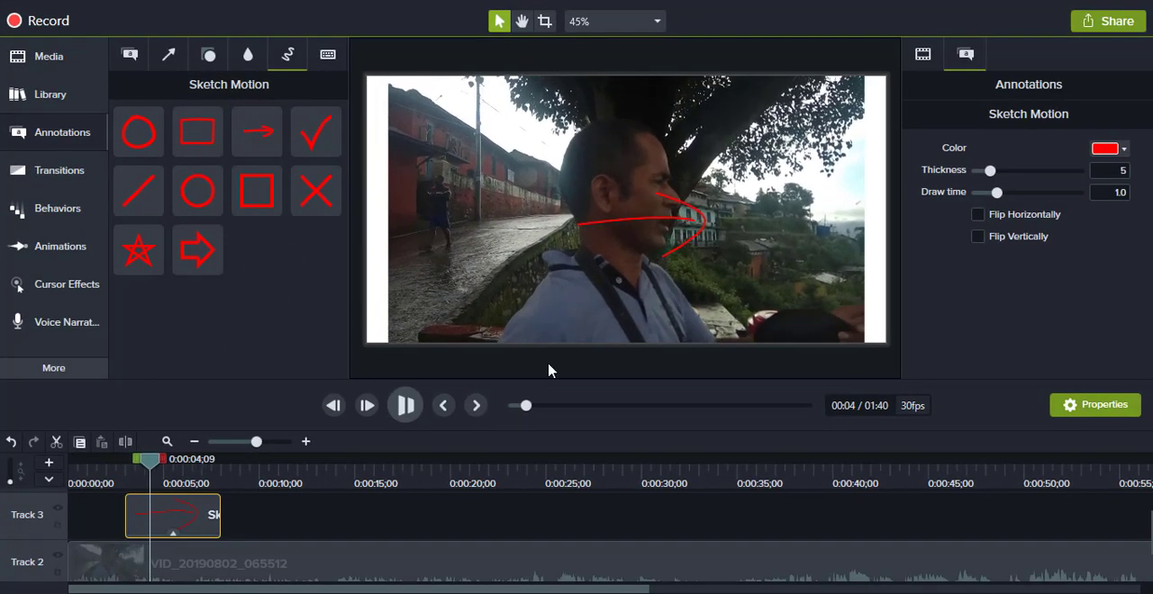
pyautogui.press('space')
# Step: Rotate the sketch arrow to point back toward the walking person, shrink it, and place it beside the man's head
pyautogui.click(688, 217)
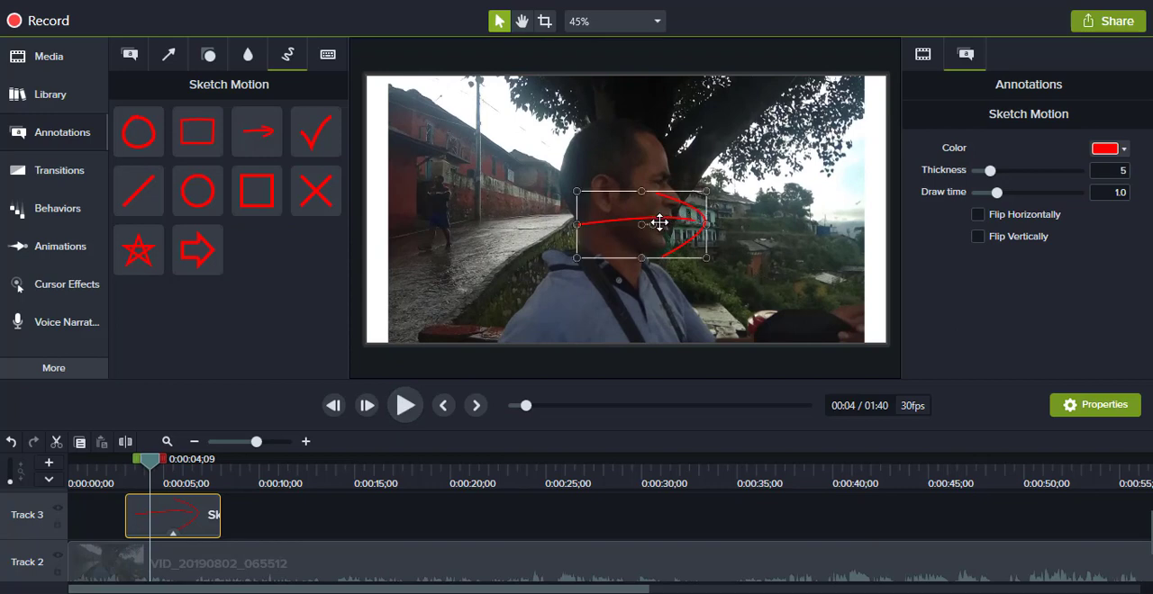
pyautogui.moveTo(653, 225)
pyautogui.mouseDown()
pyautogui.moveTo(621, 241)
pyautogui.moveTo(662, 238)
pyautogui.moveTo(610, 231)
pyautogui.mouseUp()
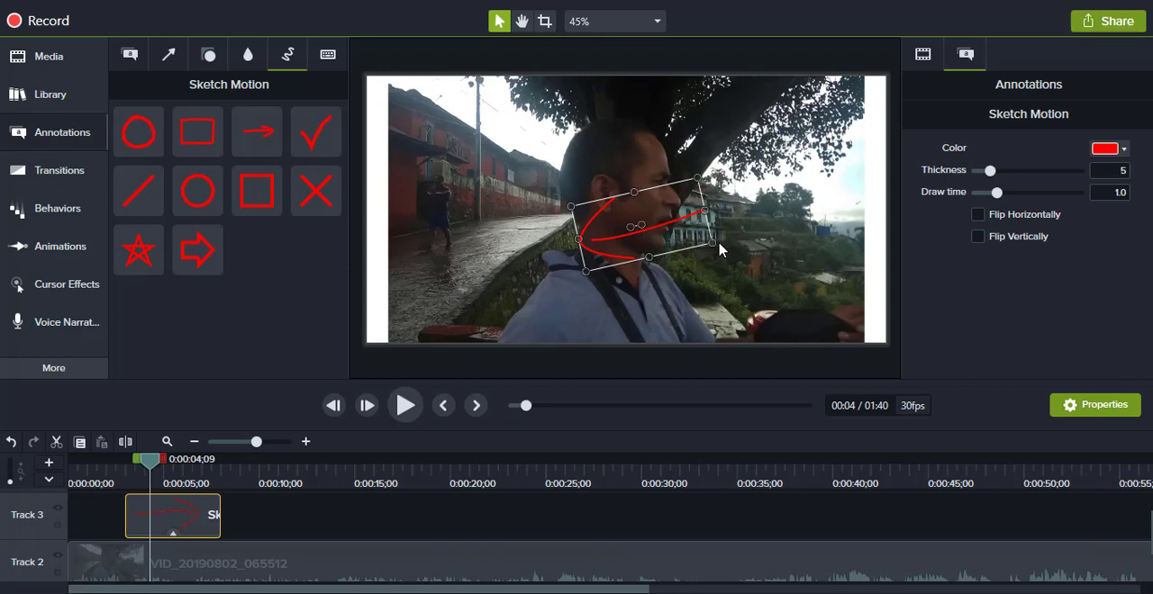
pyautogui.moveTo(712, 241)
pyautogui.mouseDown()
pyautogui.moveTo(633, 226)
pyautogui.moveTo(569, 174)
pyautogui.mouseUp()
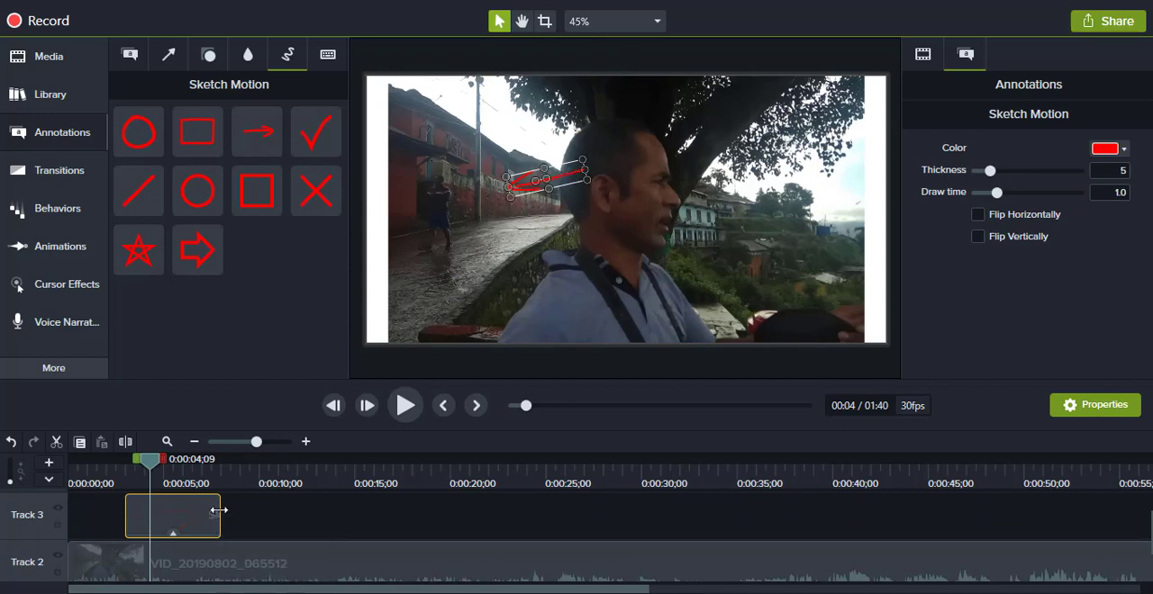
# Step: Move the Sketch Motion clip to the start of Track 3 and trim its end to 0:00:04;26
pyautogui.moveTo(220, 510)
pyautogui.mouseDown()
pyautogui.moveTo(420, 510)
pyautogui.moveTo(408, 510)
pyautogui.mouseUp()
pyautogui.moveTo(155, 462); pyautogui.dragTo(70, 465)
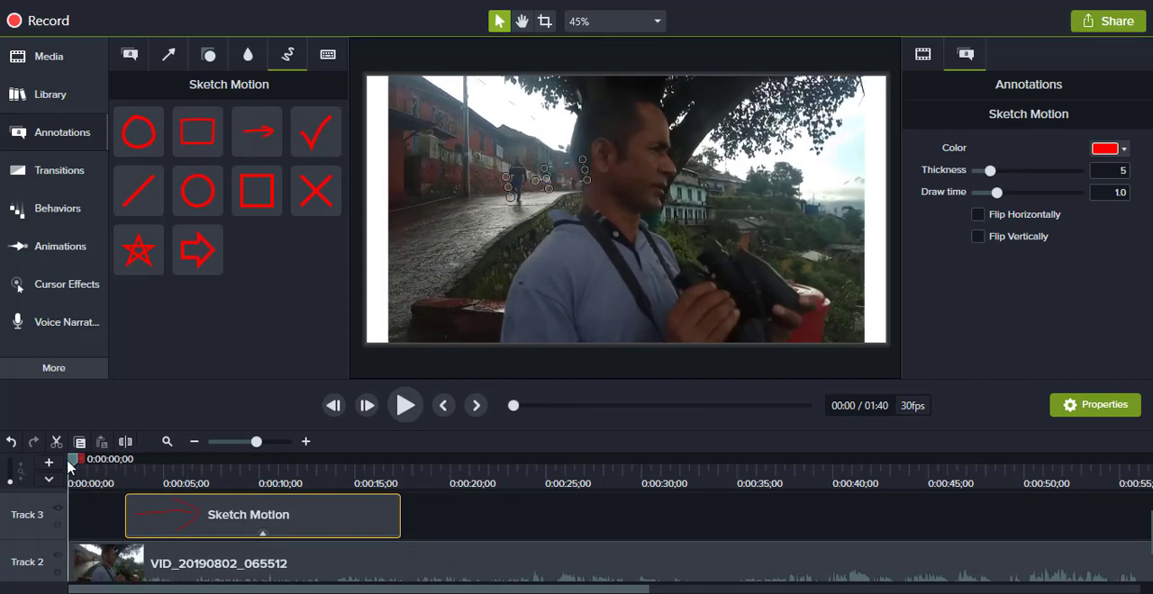
pyautogui.moveTo(246, 525); pyautogui.dragTo(192, 522)
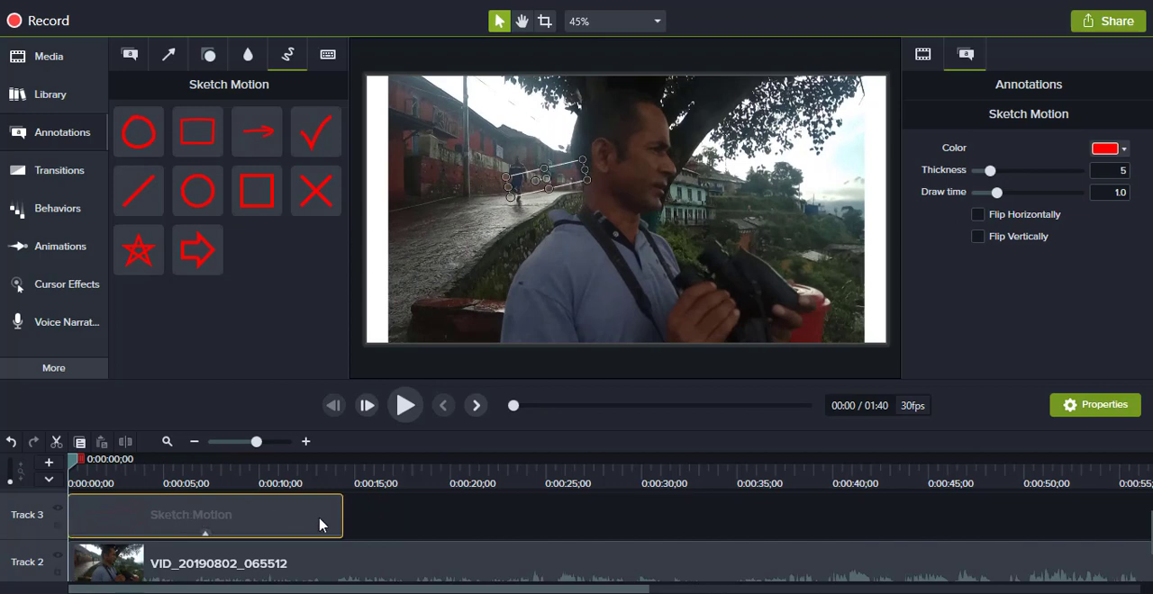
pyautogui.moveTo(74, 465); pyautogui.dragTo(165, 487)
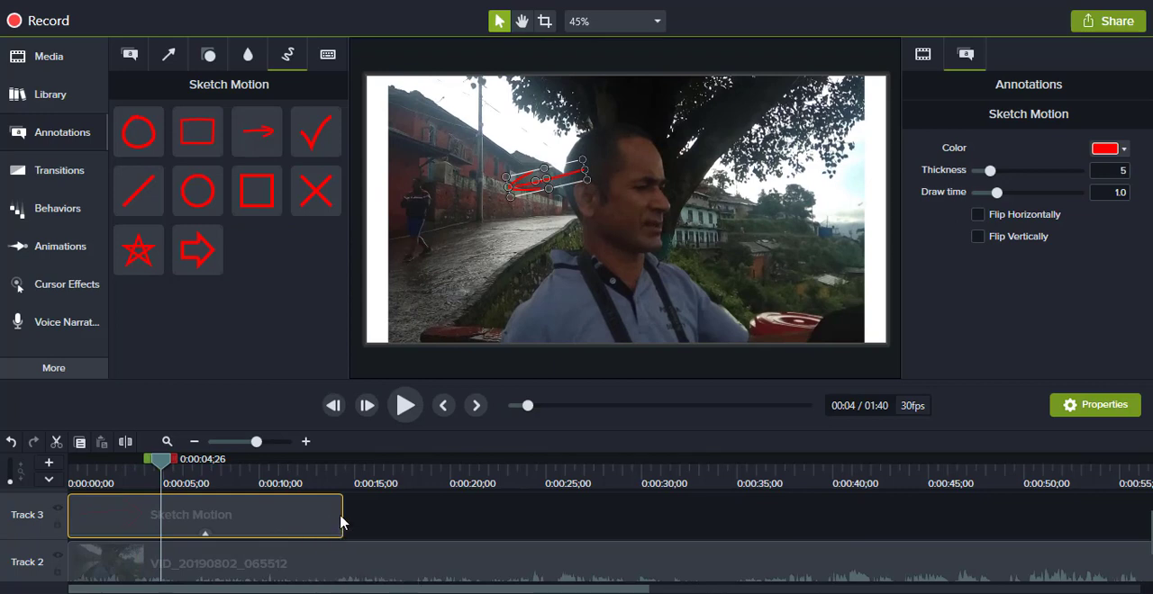
pyautogui.moveTo(342, 528)
pyautogui.mouseDown()
pyautogui.moveTo(305, 515)
pyautogui.moveTo(165, 514)
pyautogui.mouseUp()
# Step: Play the video from the beginning to about six seconds to review the sketch arrow's animation and duration
pyautogui.moveTo(161, 463); pyautogui.dragTo(55, 486)
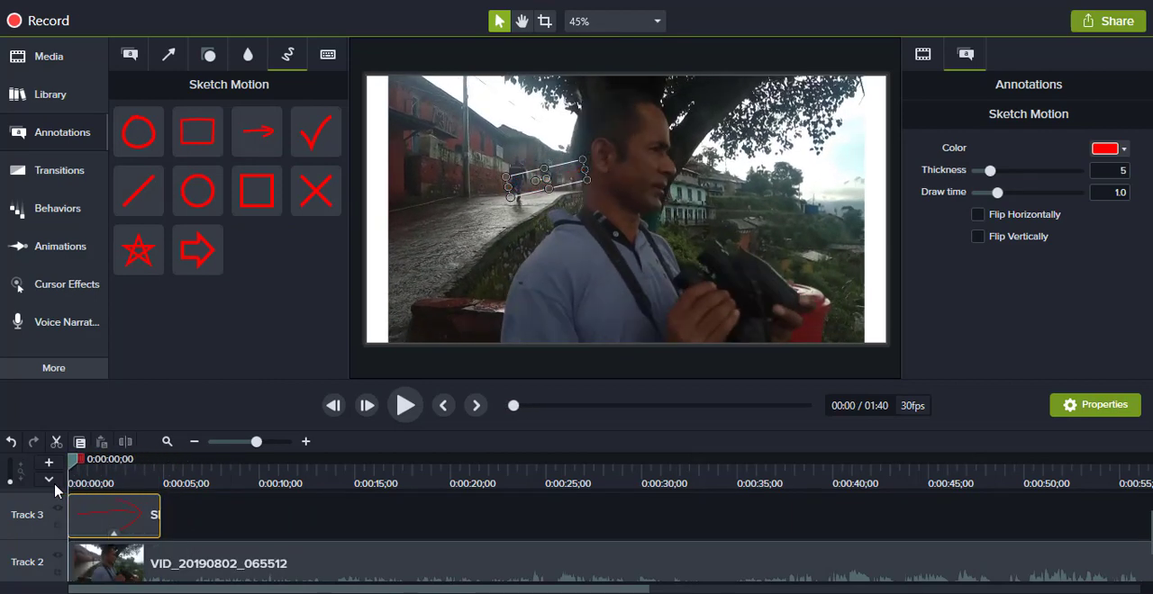
pyautogui.click(406, 405)
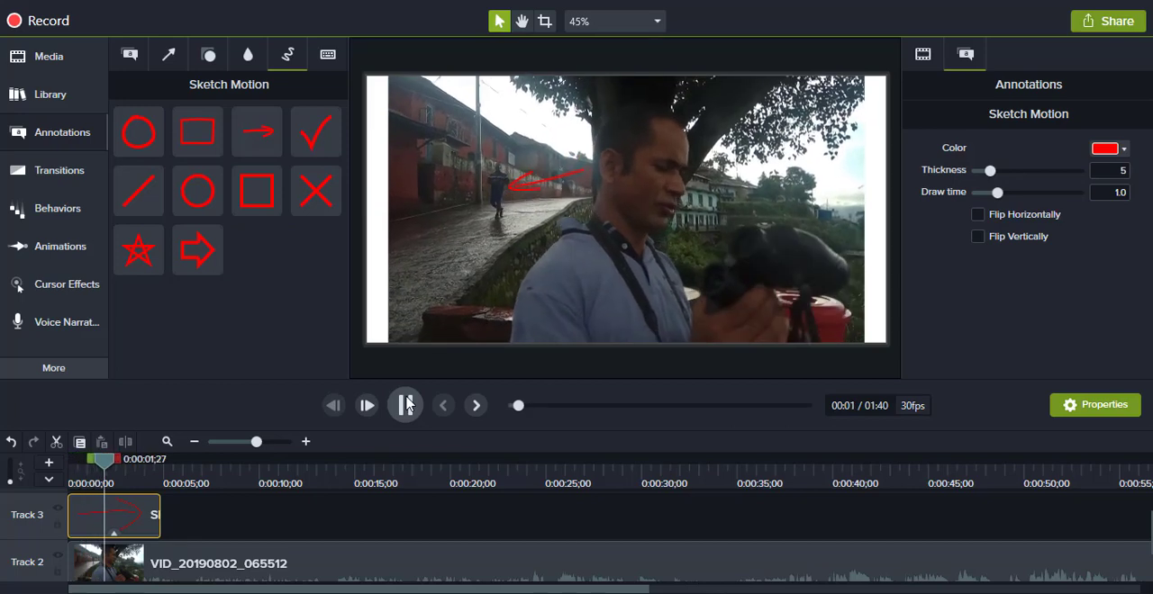
pyautogui.click(406, 405)
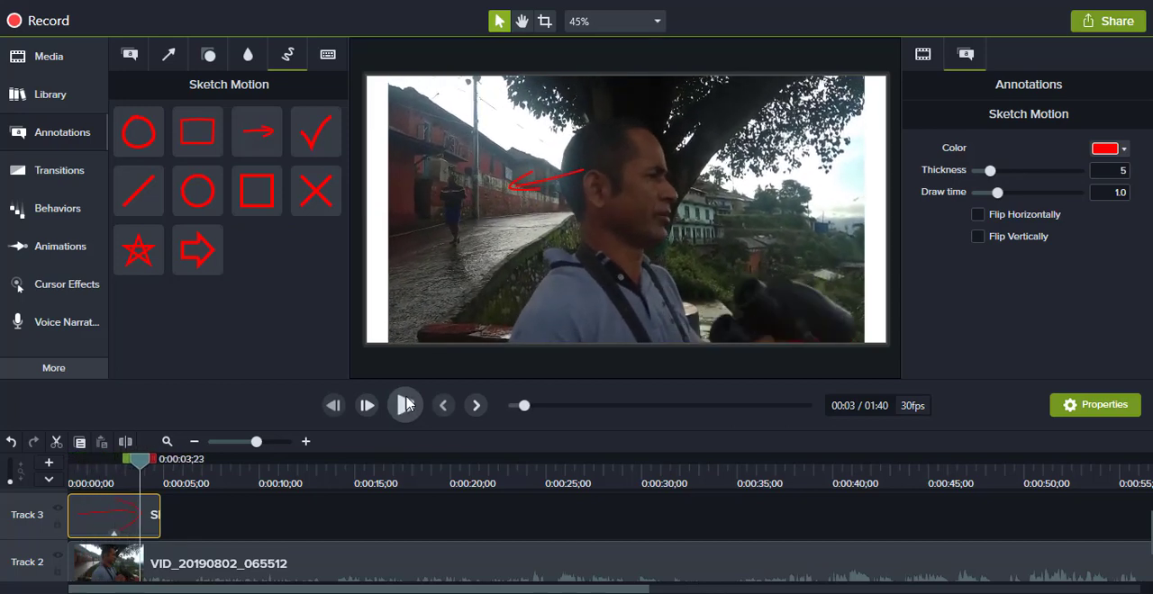
pyautogui.click(406, 406)
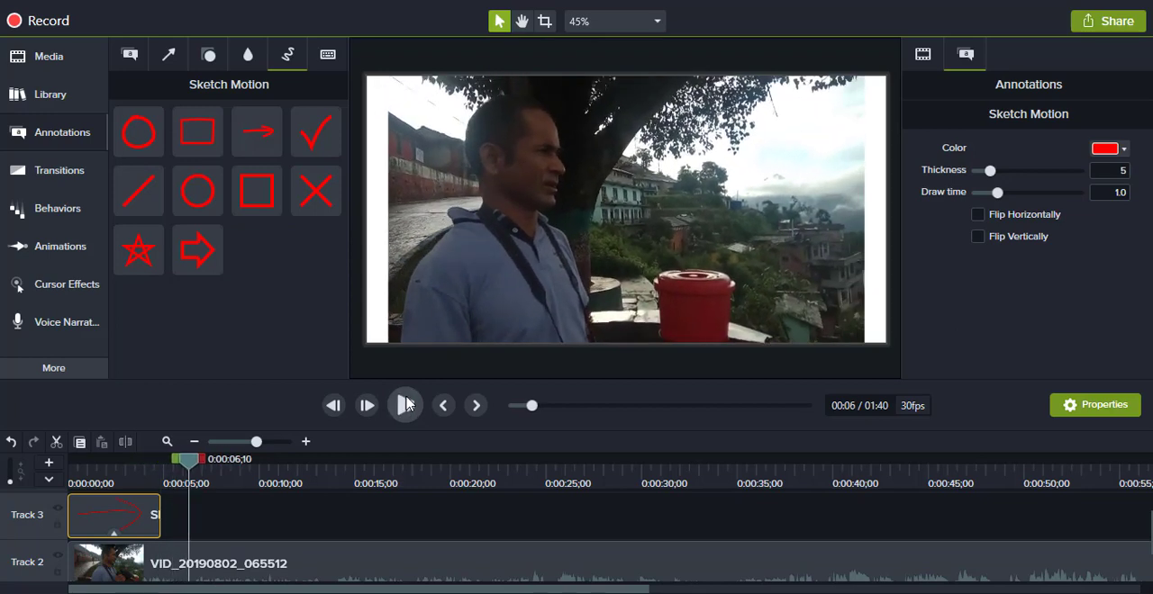
pyautogui.click(407, 405)
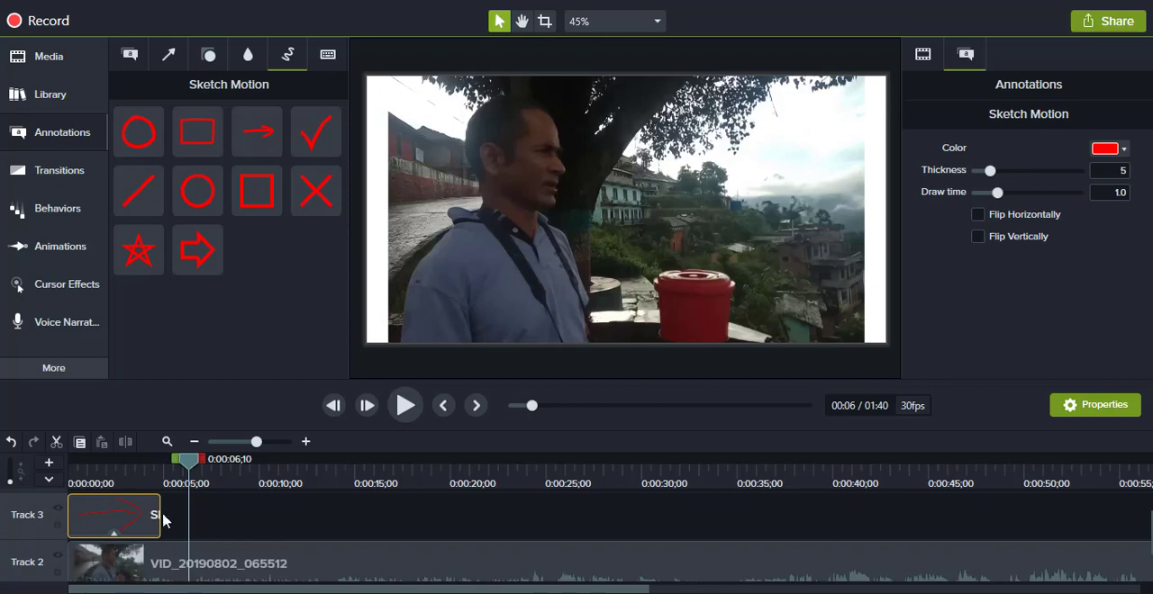
# Step: Delete the Sketch Motion clip from Track 3 and the VID_20190802_065512 clip from Track 2
pyautogui.click(328, 54)
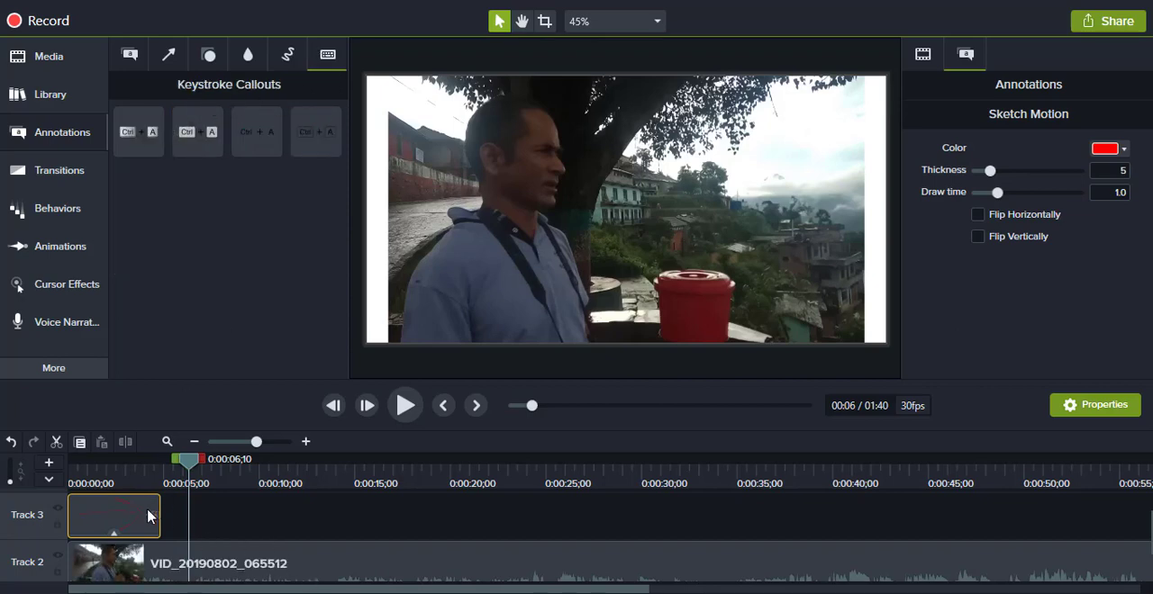
pyautogui.press('Delete')
pyautogui.click(219, 576)
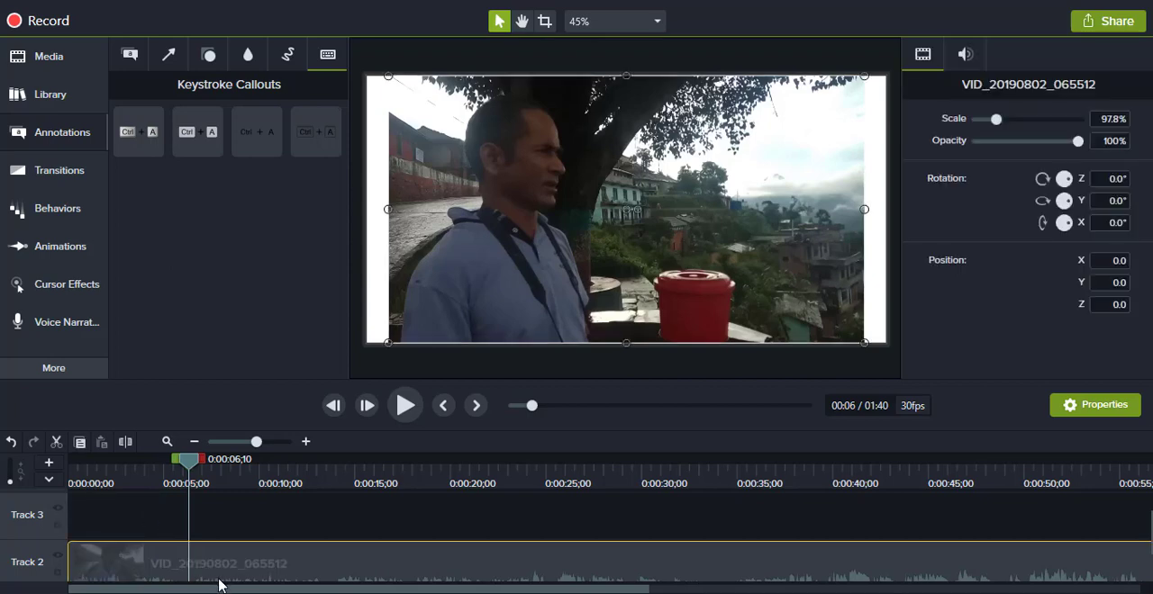
pyautogui.press('Delete')
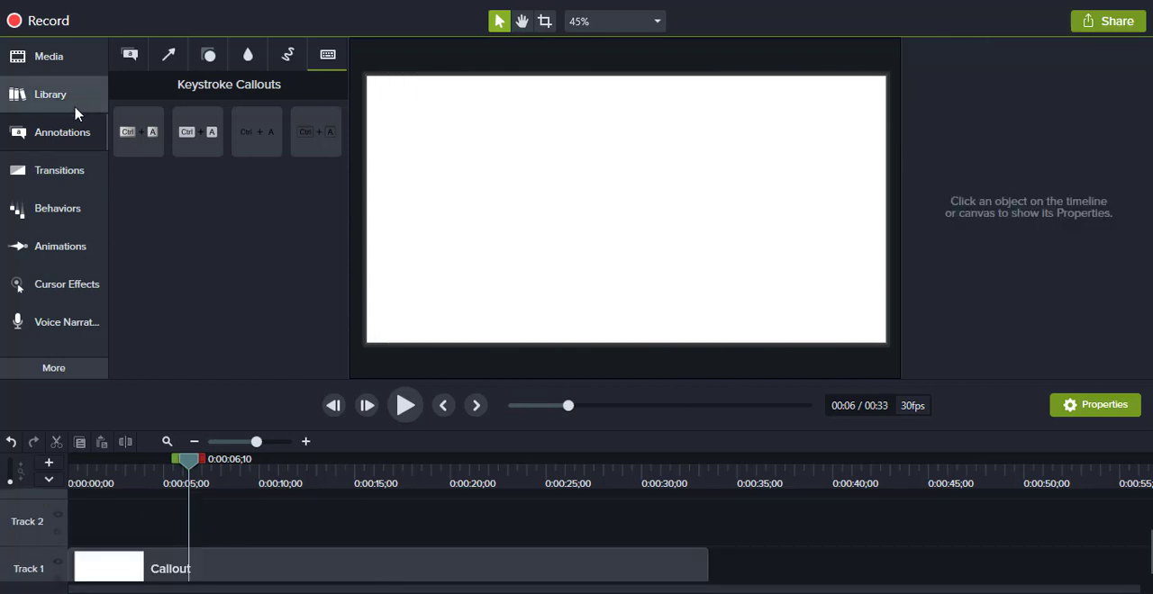
# Step: Import the Untitled Project video into the Media Bin and place it at the start of Track 2
pyautogui.click(76, 101)
pyautogui.click(77, 63)
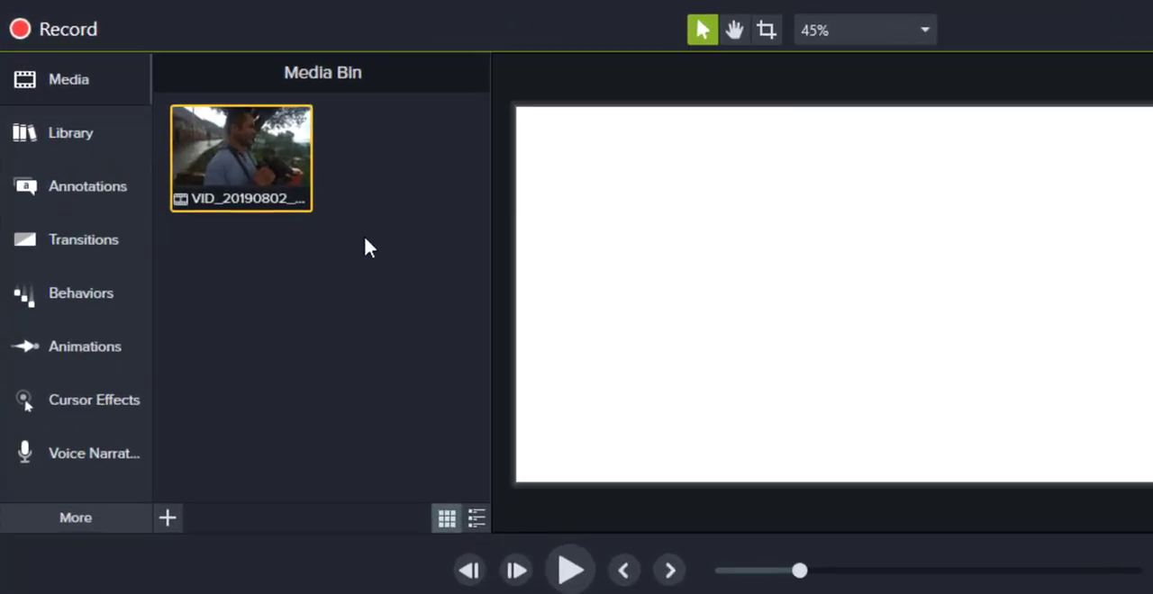
pyautogui.rightClick(423, 253)
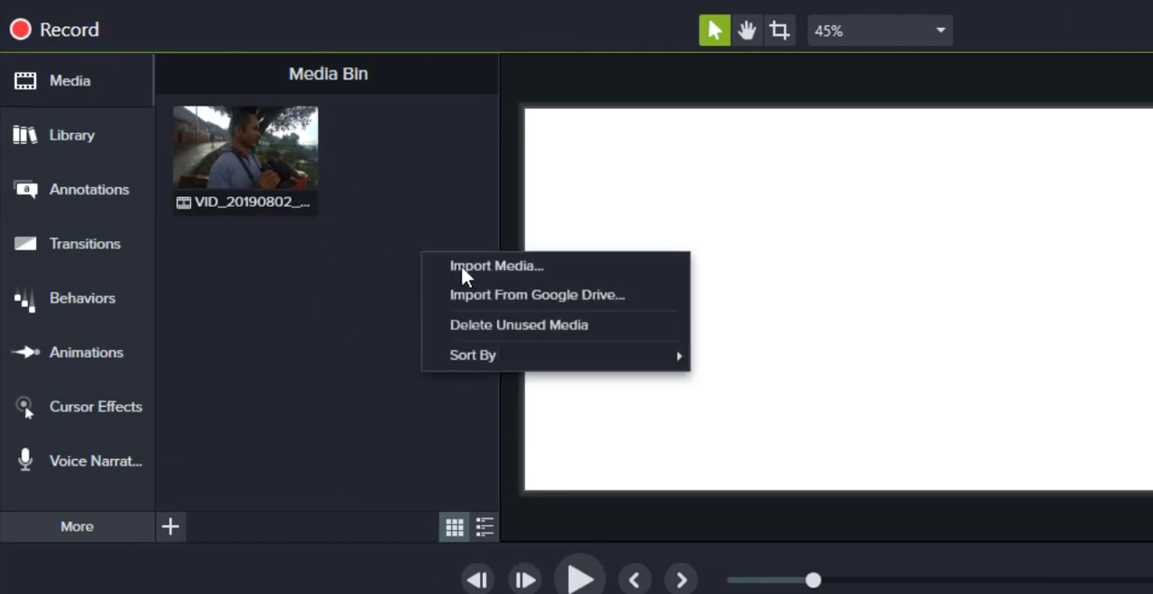
pyautogui.click(466, 272)
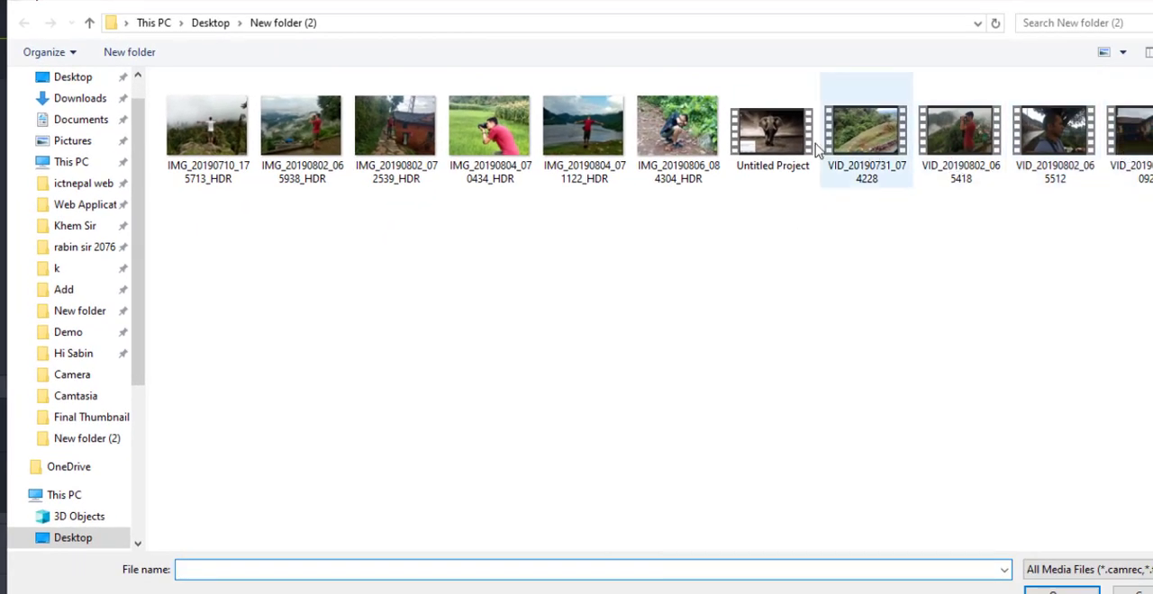
pyautogui.click(824, 162)
pyautogui.click(1054, 591)
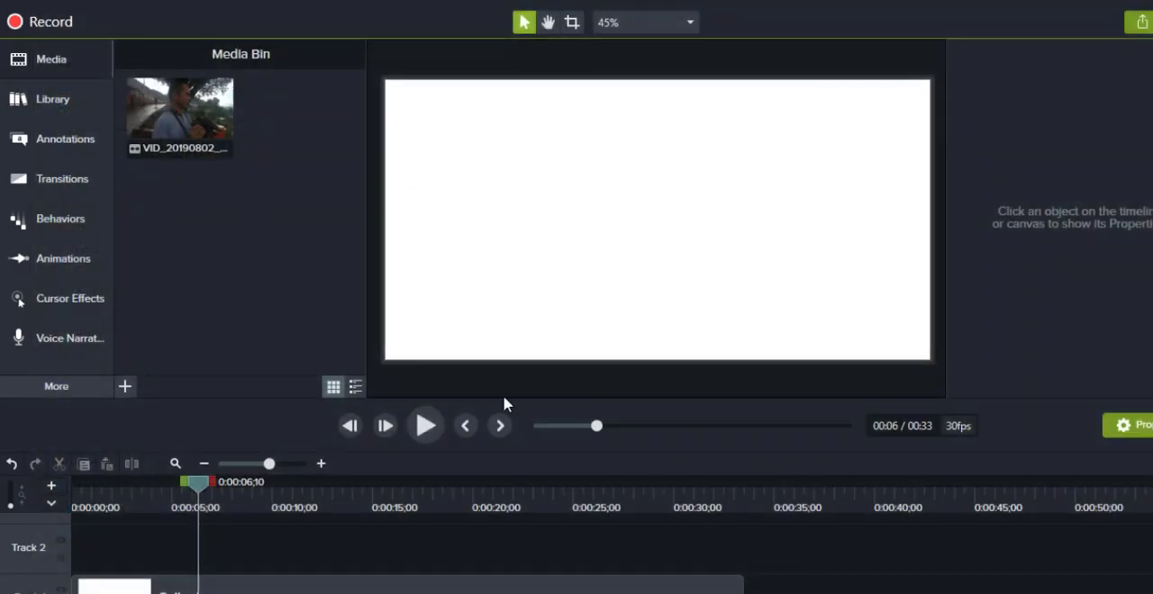
pyautogui.moveTo(314, 119); pyautogui.dragTo(157, 565)
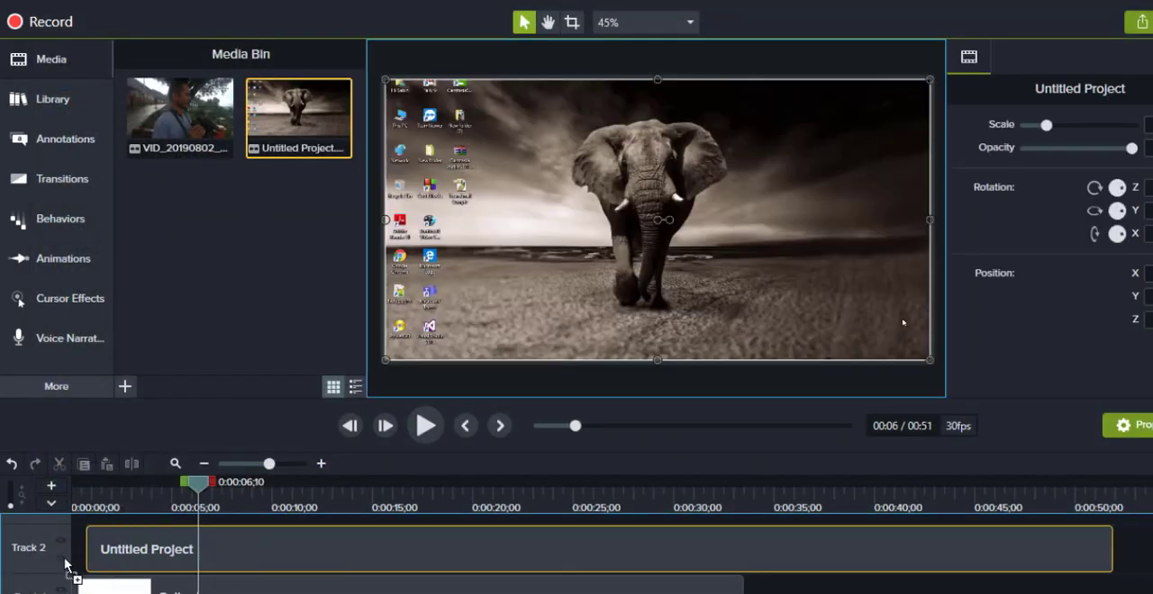
# Step: Add the first Ctrl+A keystroke callout at about 24 seconds, where the Word text is selected, and place it near the page's lower centre
pyautogui.moveTo(208, 491); pyautogui.dragTo(558, 553)
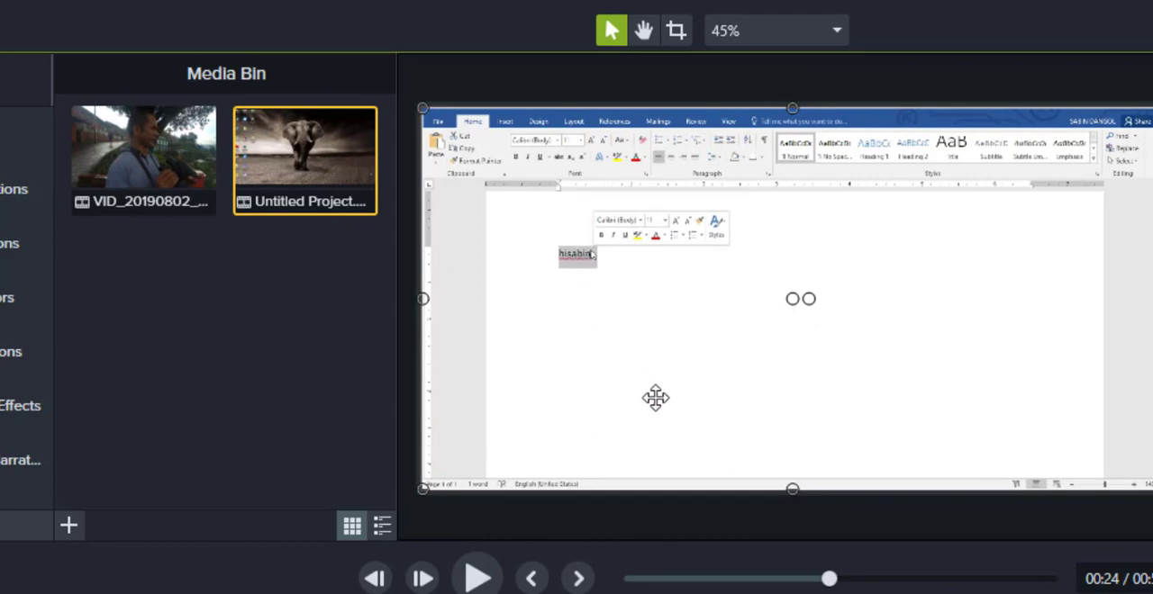
pyautogui.click(23, 194)
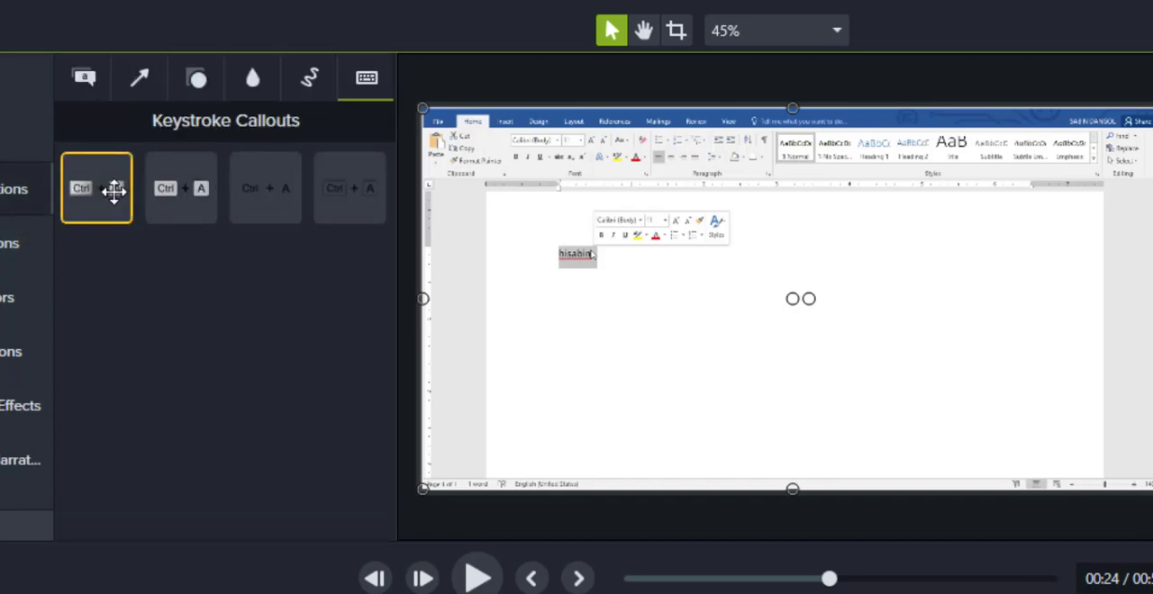
pyautogui.moveTo(114, 191); pyautogui.dragTo(800, 326)
pyautogui.moveTo(908, 350); pyautogui.dragTo(828, 443)
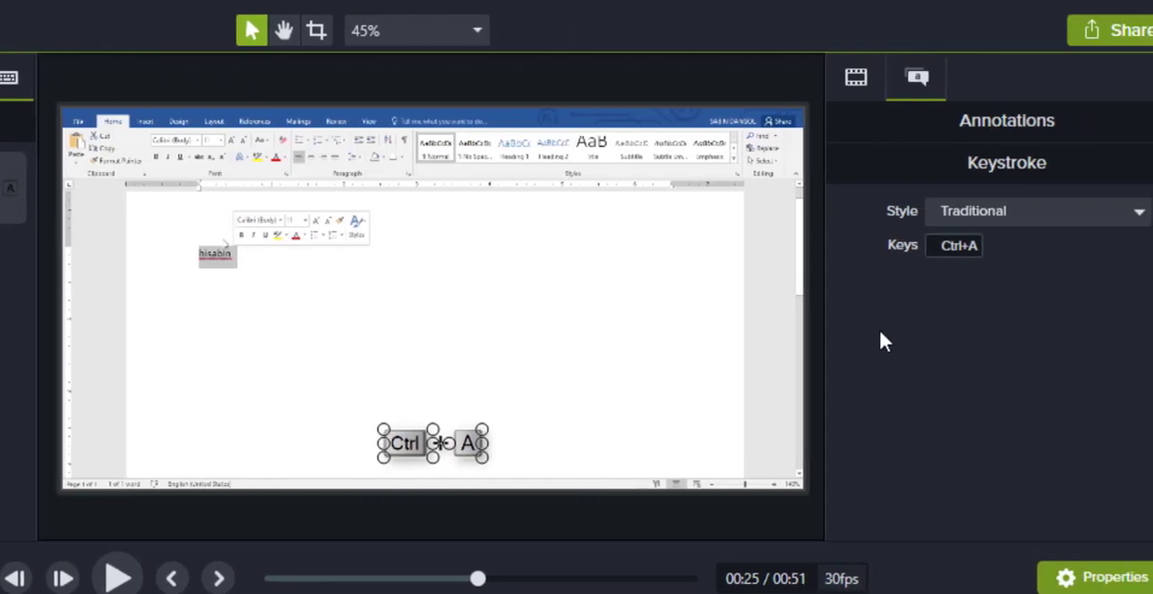
# Step: Change the keystroke callout's keys to Ctrl+C
pyautogui.click(941, 248)
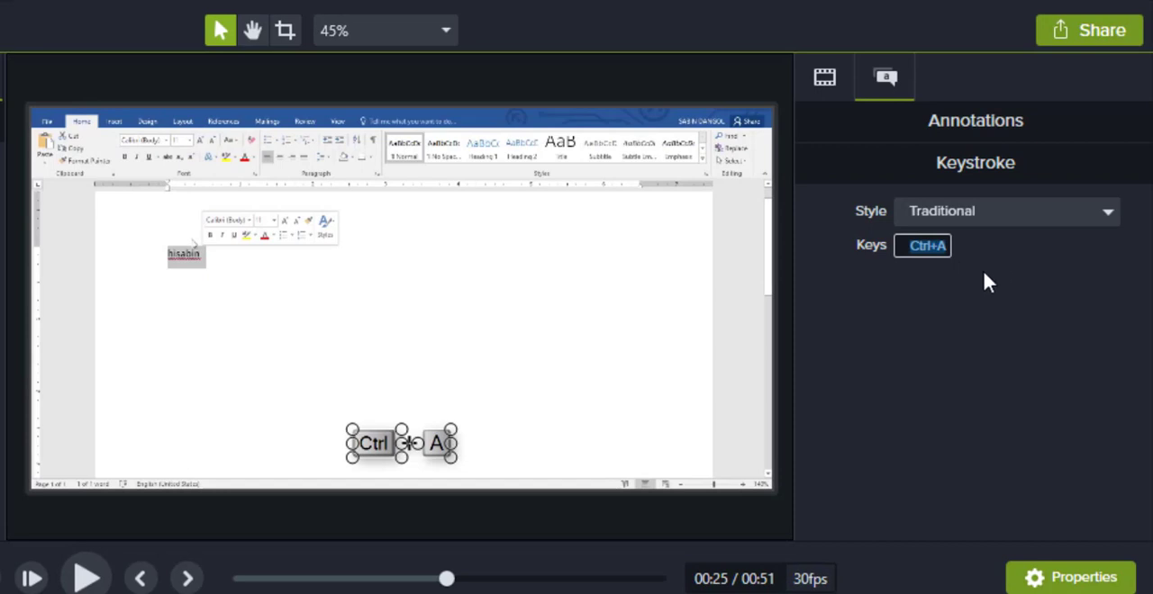
pyautogui.hotkey('ctrl', 'c')
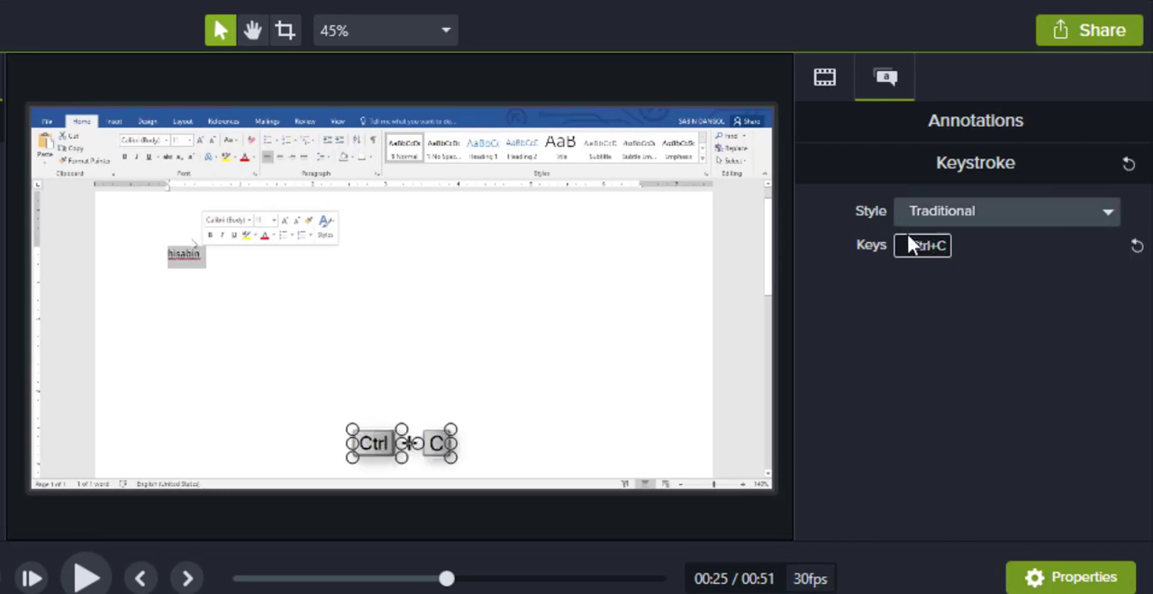
pyautogui.click(941, 431)
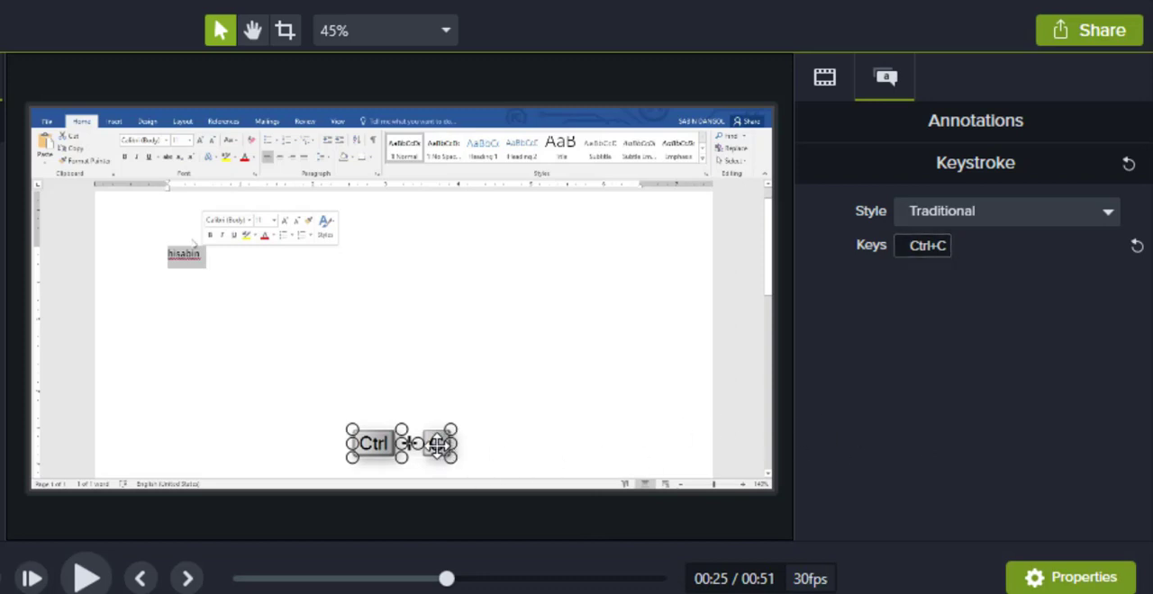
# Step: Preview the Ctrl+C callout, split it at 0:00:26;27, and shift the second part slightly later on Track 3 to leave a gap
pyautogui.click(89, 583)
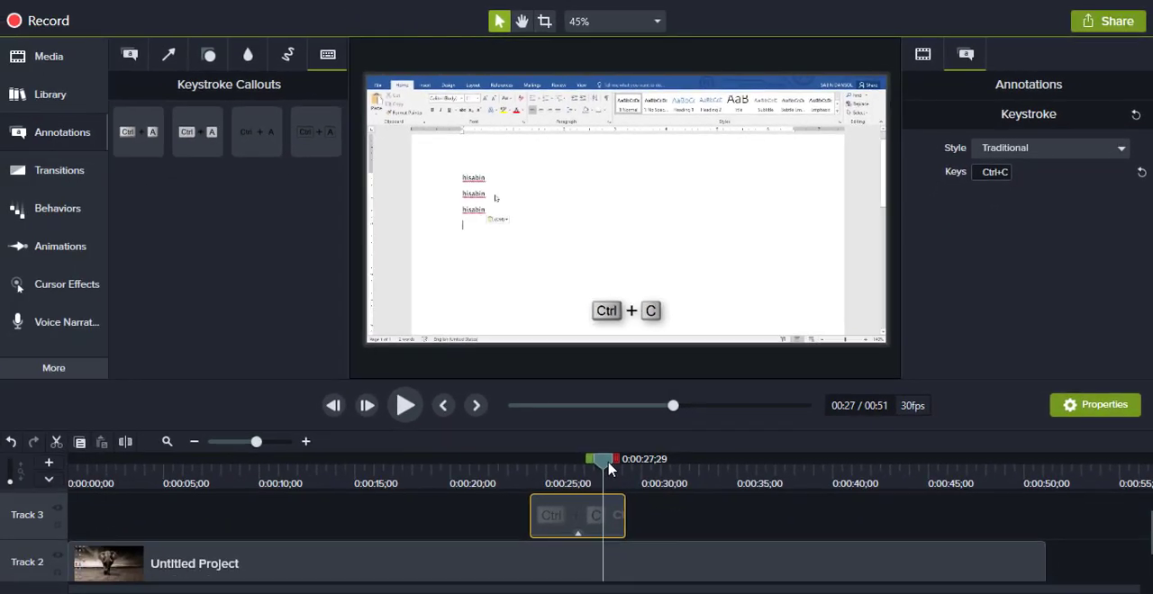
pyautogui.moveTo(486, 557); pyautogui.dragTo(466, 565)
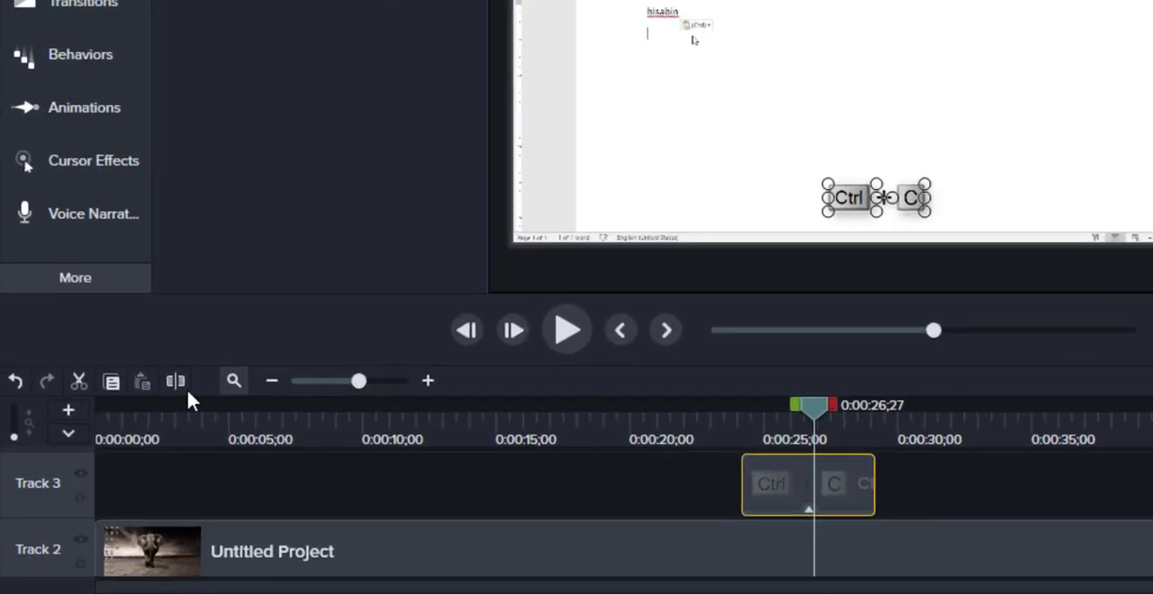
pyautogui.click(125, 442)
pyautogui.click(847, 475)
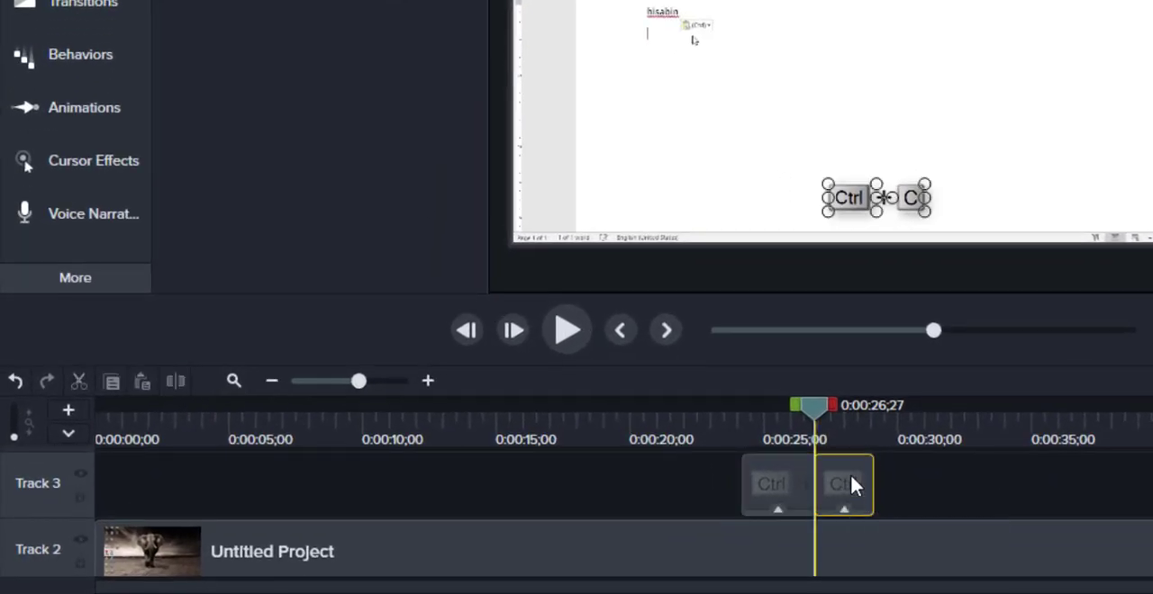
pyautogui.moveTo(855, 478); pyautogui.dragTo(859, 479)
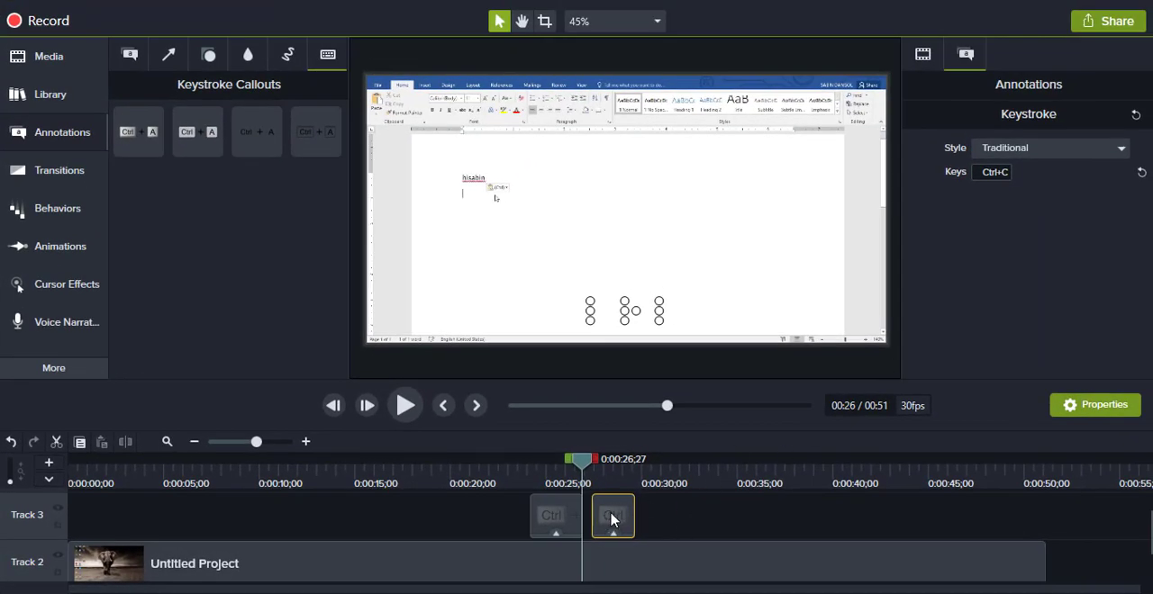
pyautogui.moveTo(613, 513); pyautogui.dragTo(616, 514)
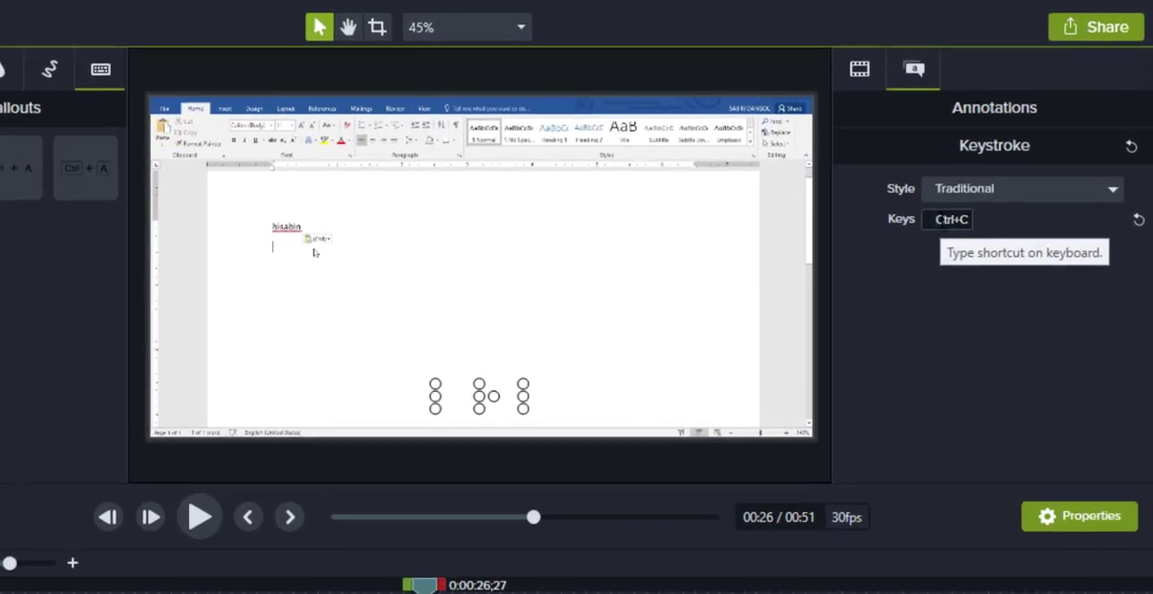
# Step: Change the second callout's keys to Ctrl+V and play the copy-and-paste section to about 29 seconds
pyautogui.click(1001, 173)
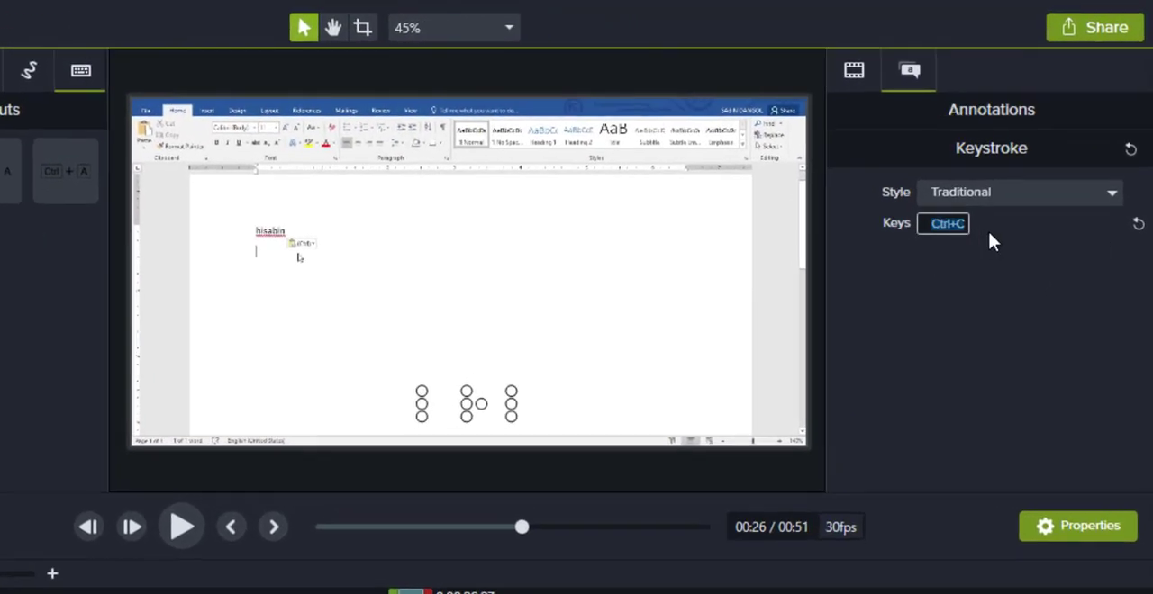
pyautogui.hotkey('ctrl', 'v')
pyautogui.moveTo(411, 593); pyautogui.dragTo(461, 467)
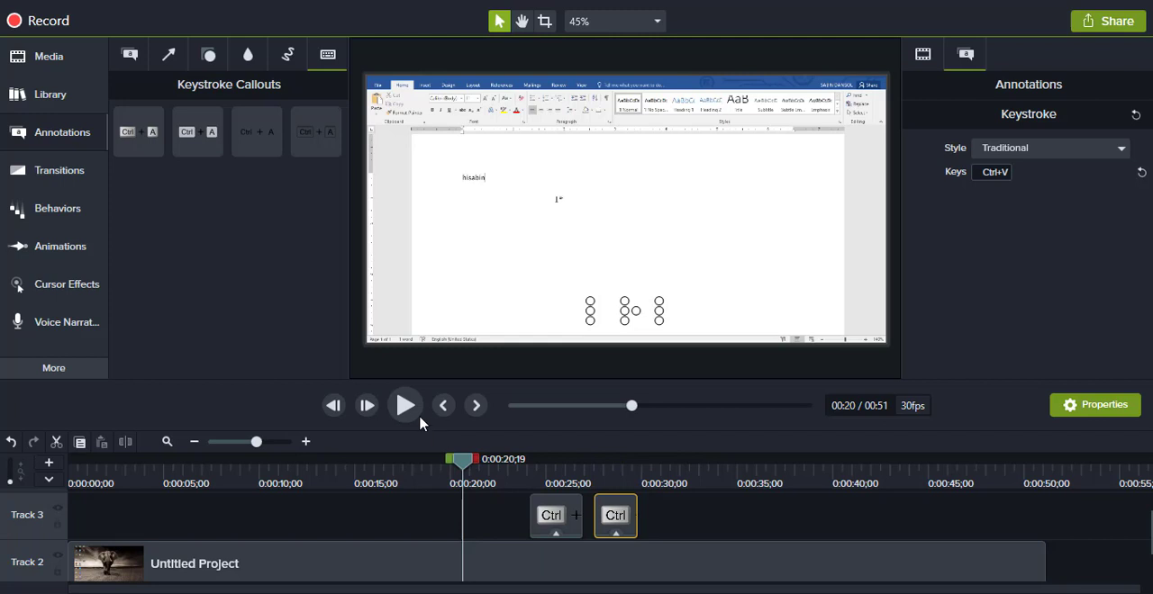
pyautogui.click(405, 411)
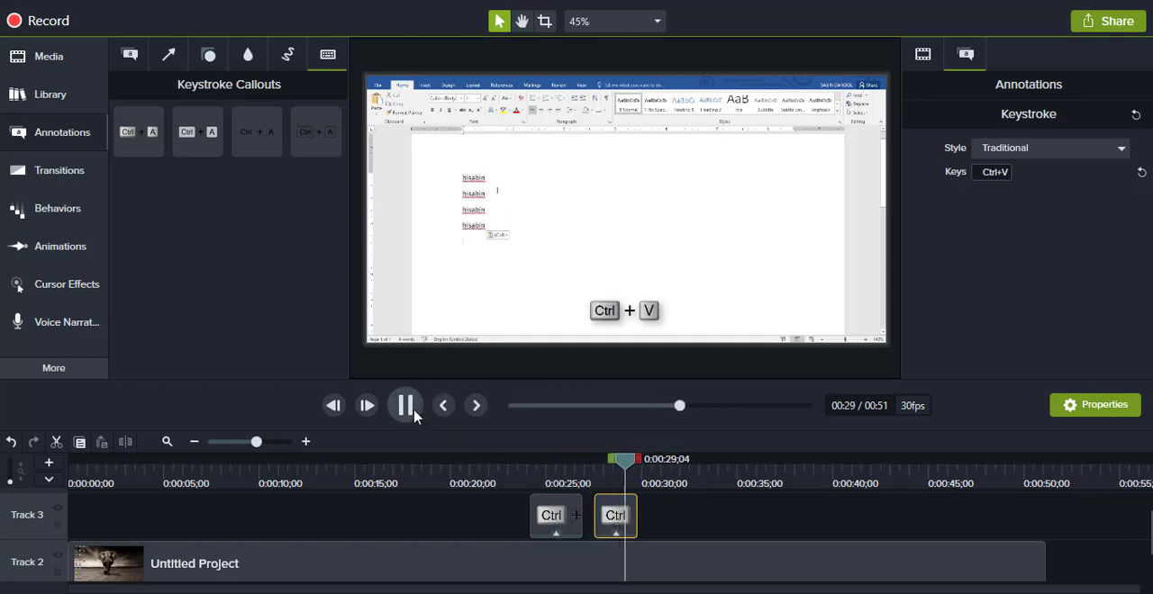
pyautogui.click(407, 406)
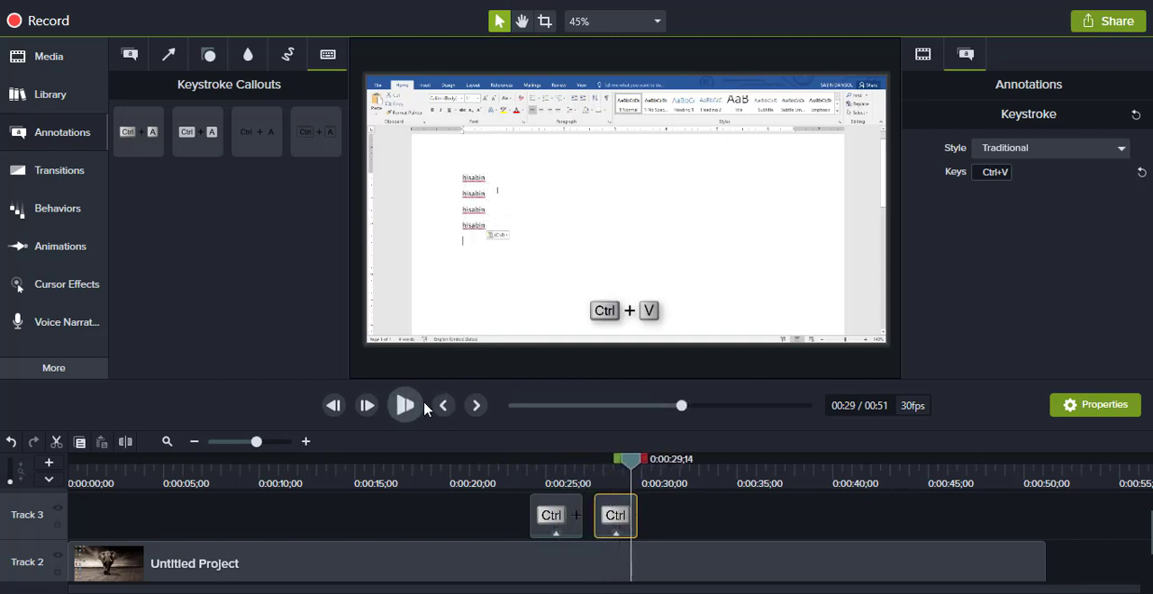
# Step: Try the Gray style on the Ctrl+V callout and settle on the Outline style
pyautogui.click(1122, 150)
pyautogui.click(1019, 187)
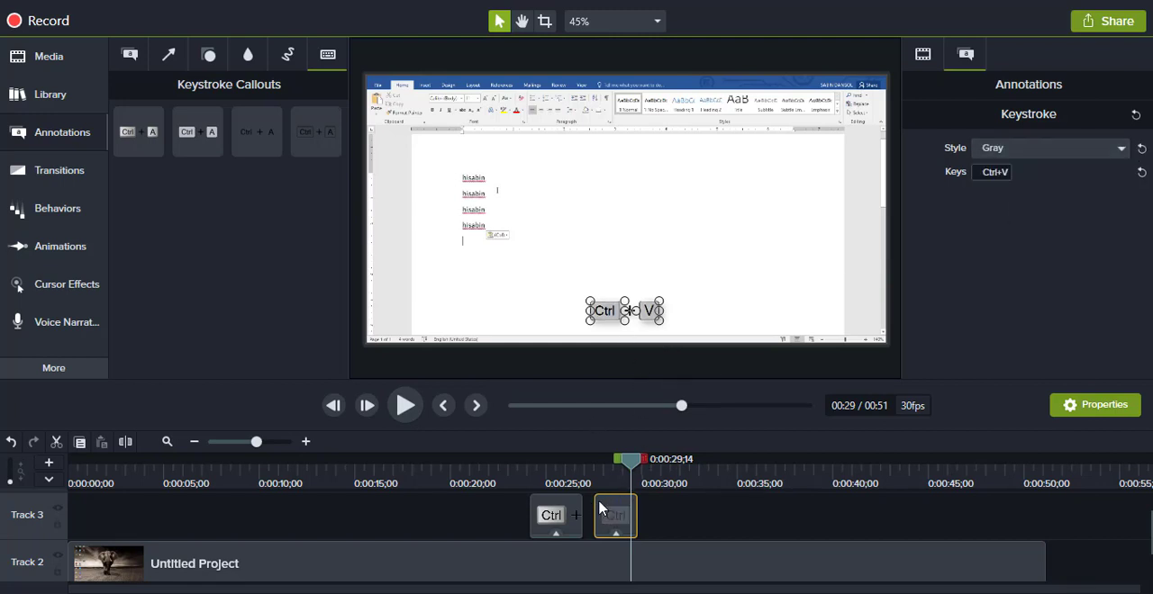
pyautogui.click(1068, 151)
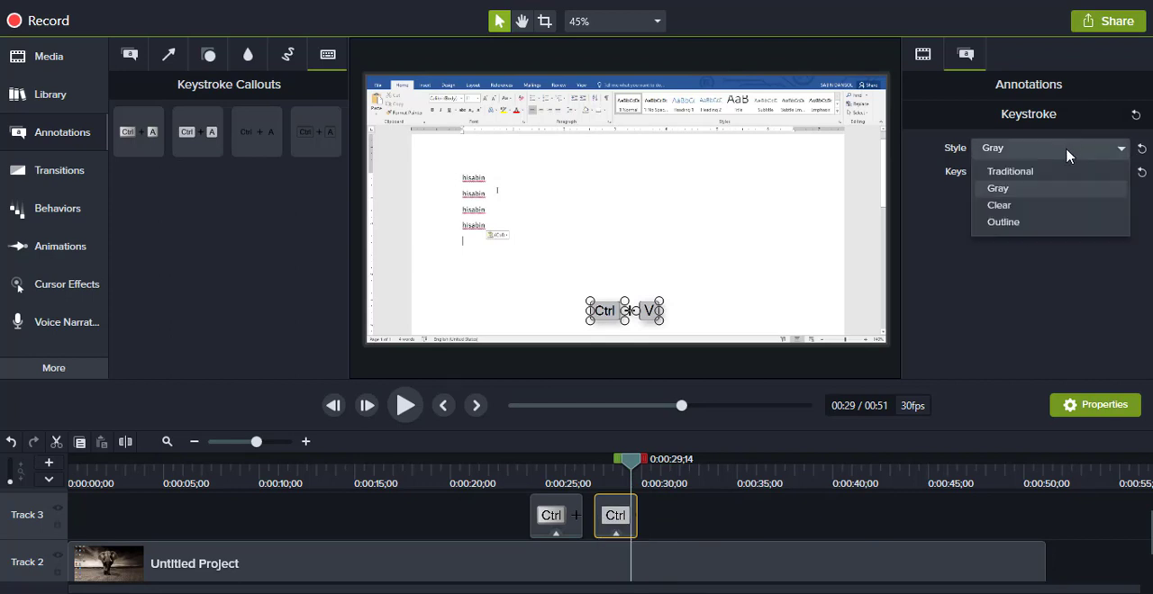
pyautogui.click(1036, 223)
pyautogui.click(723, 504)
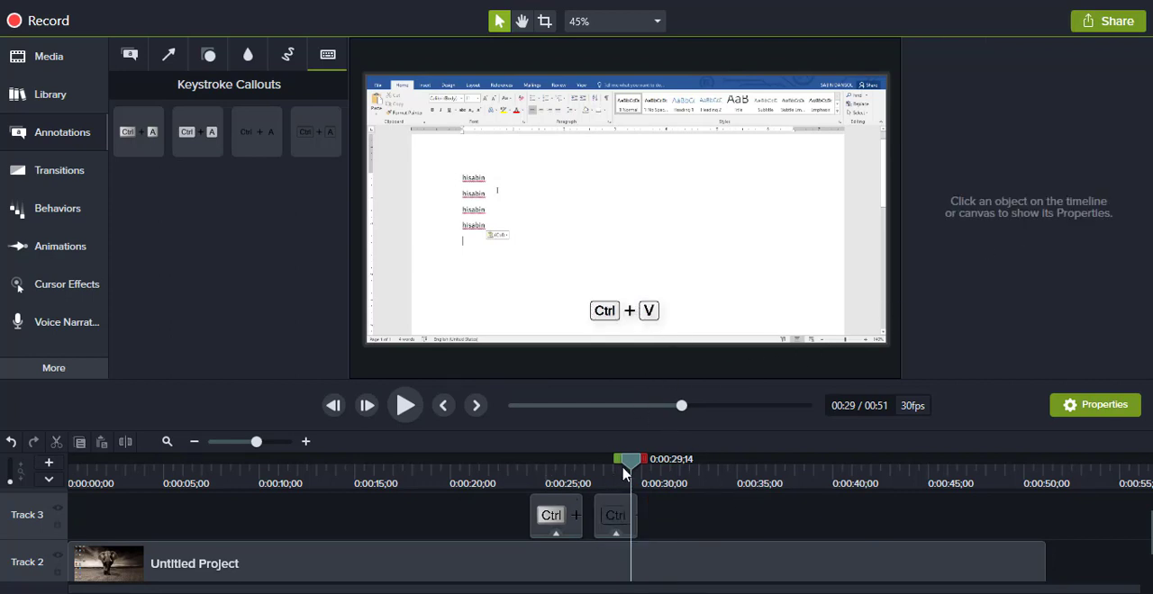
# Step: Look over the callout and arrow annotation categories and open the transitions collection
pyautogui.click(569, 517)
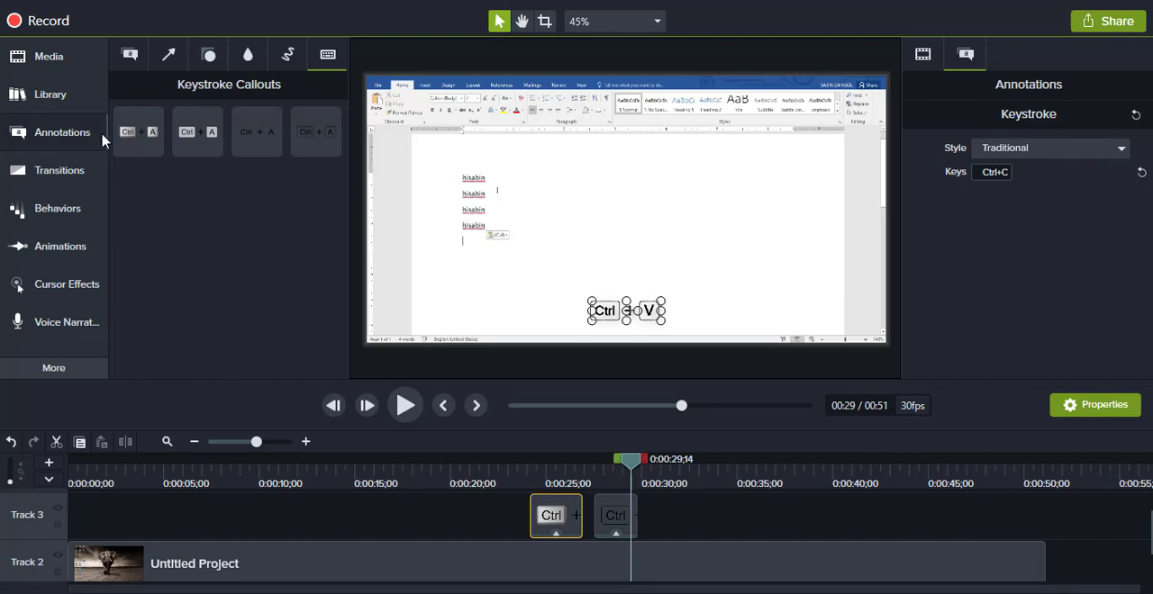
pyautogui.click(141, 63)
pyautogui.click(165, 60)
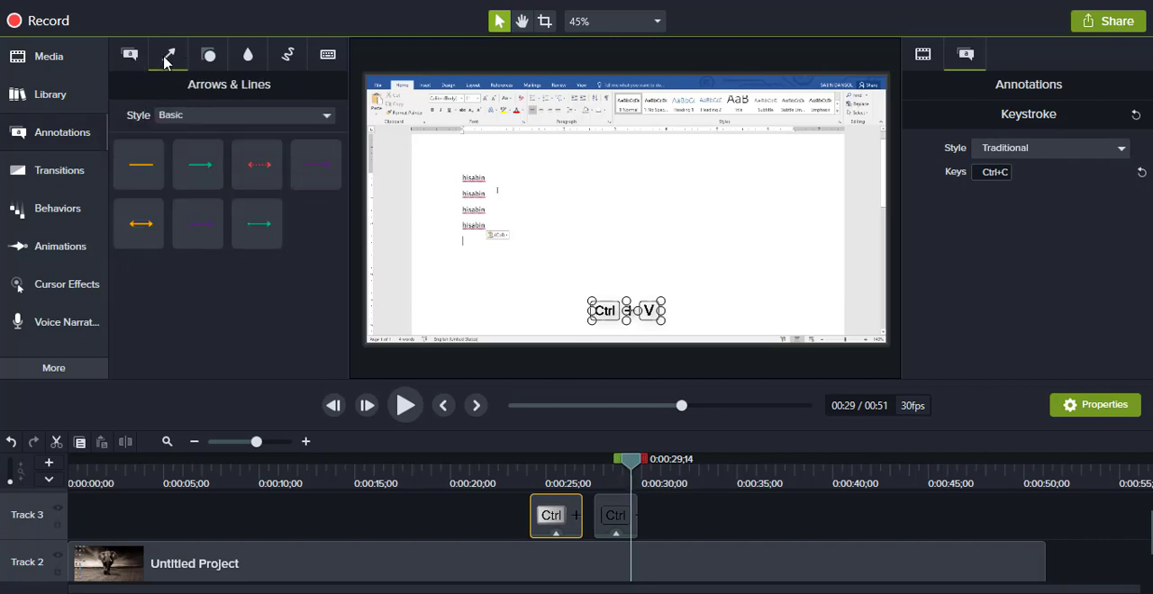
pyautogui.click(65, 176)
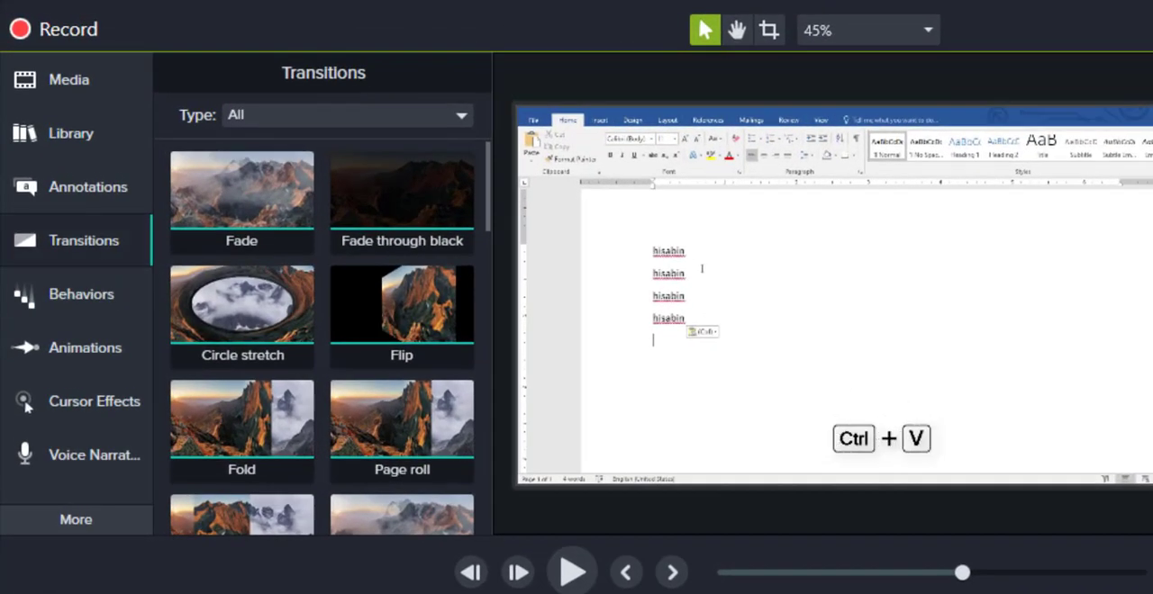
# Step: Delete both keystroke callouts from Track 3 and the Untitled Project clip from Track 2
pyautogui.click(628, 516)
pyautogui.press('Delete')
pyautogui.click(627, 562)
pyautogui.press('Delete')
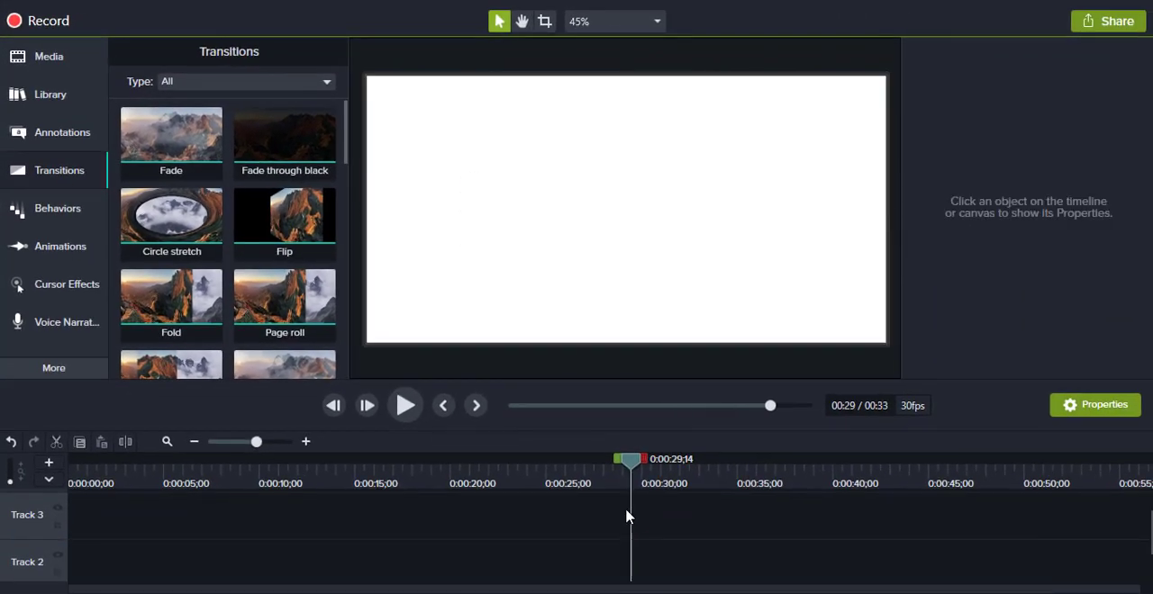
pyautogui.scroll(-1, 628, 516)
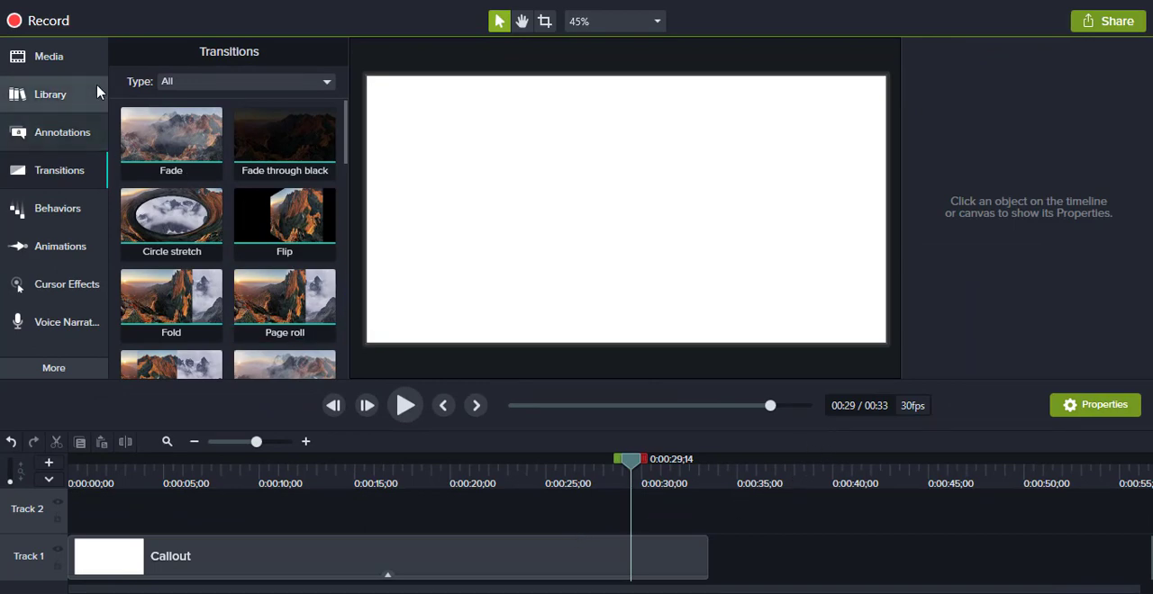
# Step: Remove both videos, VID_20190802_065512 and Untitled Project, from the Media Bin
pyautogui.click(79, 56)
pyautogui.moveTo(240, 189); pyautogui.dragTo(153, 121)
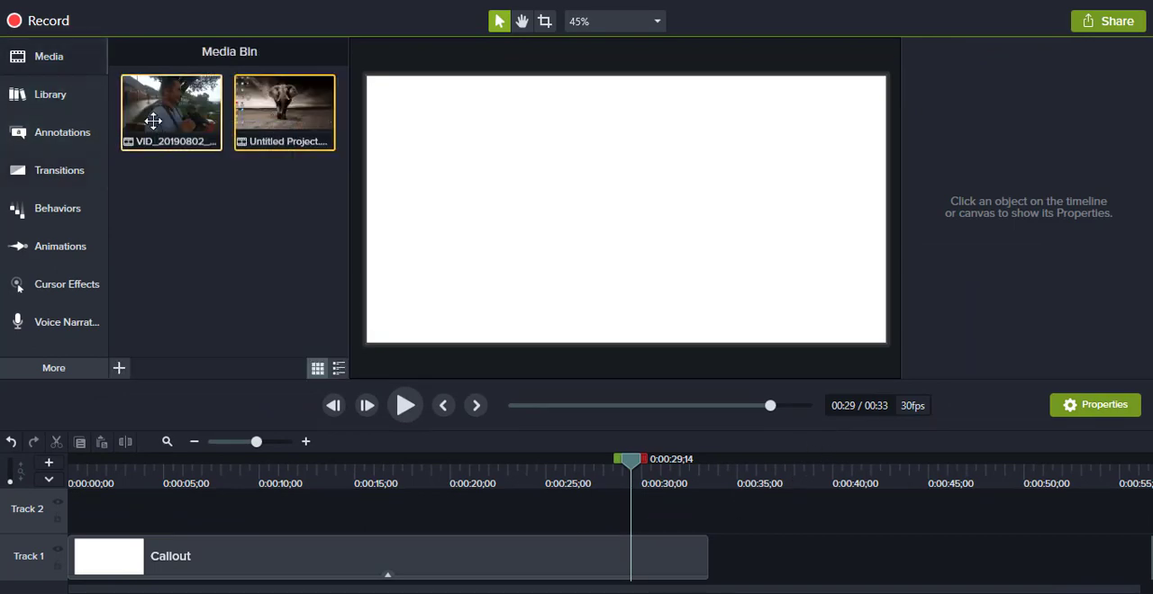
pyautogui.press('Delete')
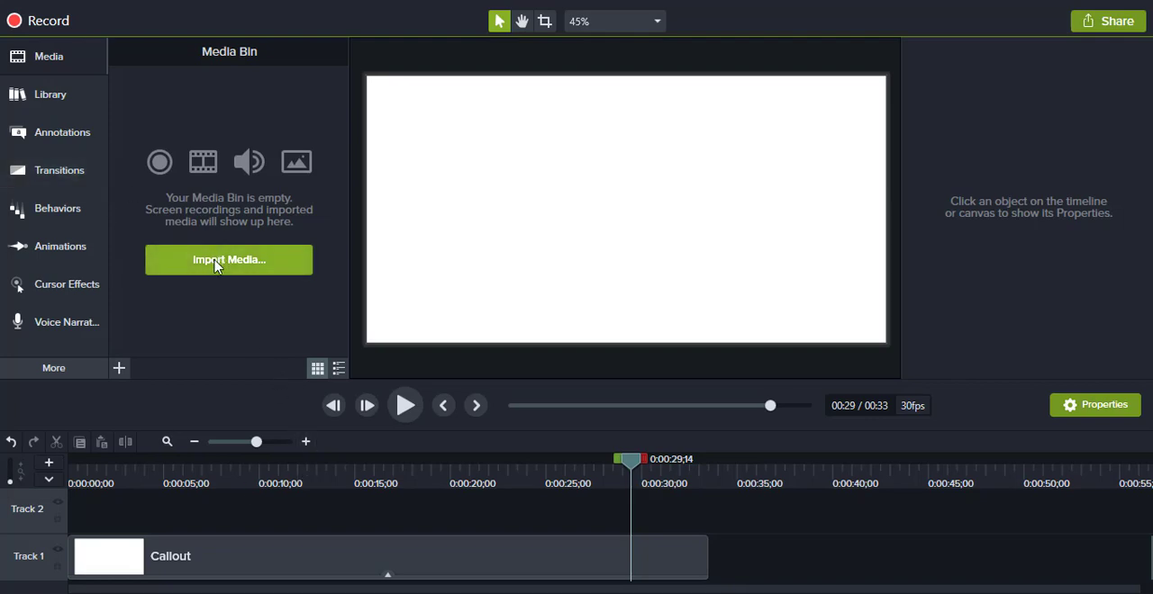
# Step: Import the six IMG photos, from IMG_20190710_175713_HDR to IMG_20190806_084304_HDR, out of New folder (2) into the Media Bin
pyautogui.click(288, 260)
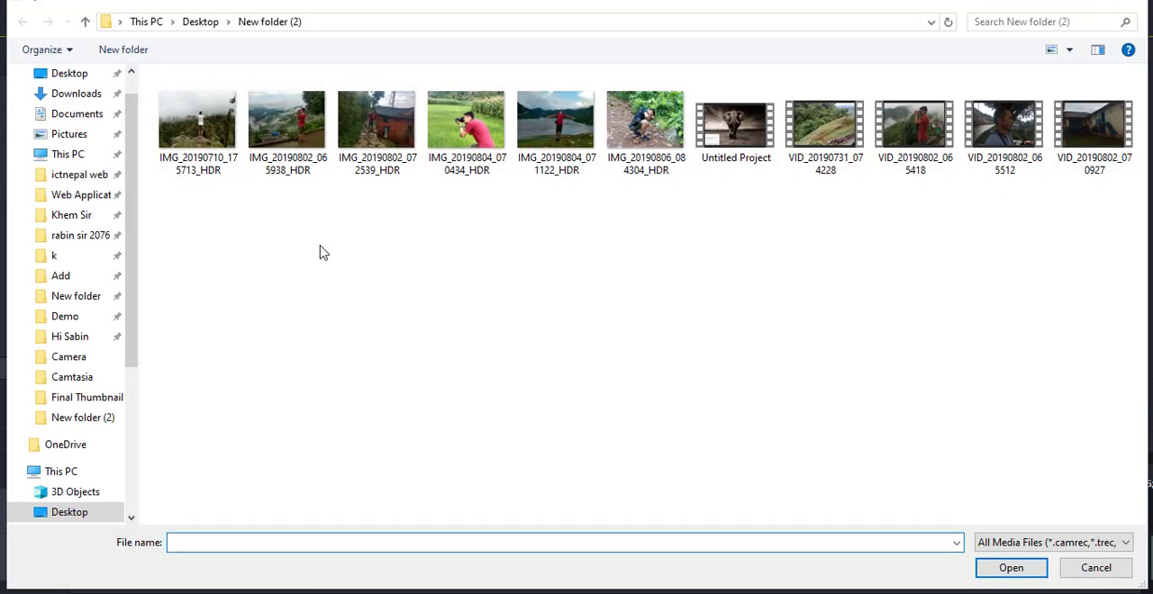
pyautogui.click(191, 126)
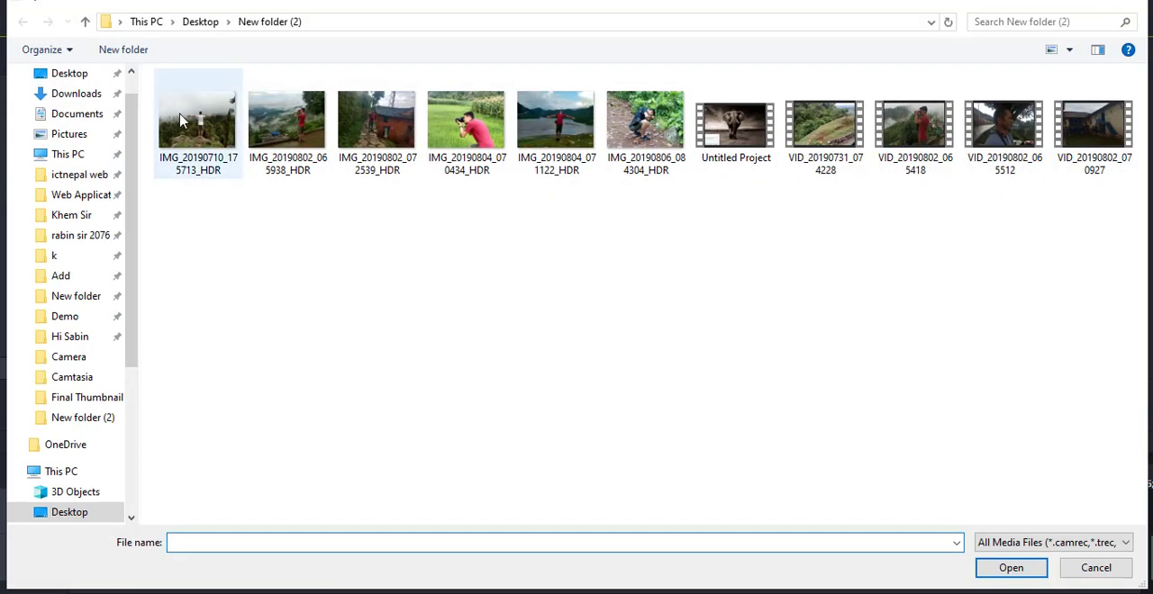
pyautogui.keyDown('ctrl'); pyautogui.click(302, 133); pyautogui.keyUp('ctrl')
pyautogui.keyDown('ctrl'); pyautogui.click(383, 130); pyautogui.keyUp('ctrl')
pyautogui.keyDown('ctrl'); pyautogui.click(468, 130); pyautogui.keyUp('ctrl')
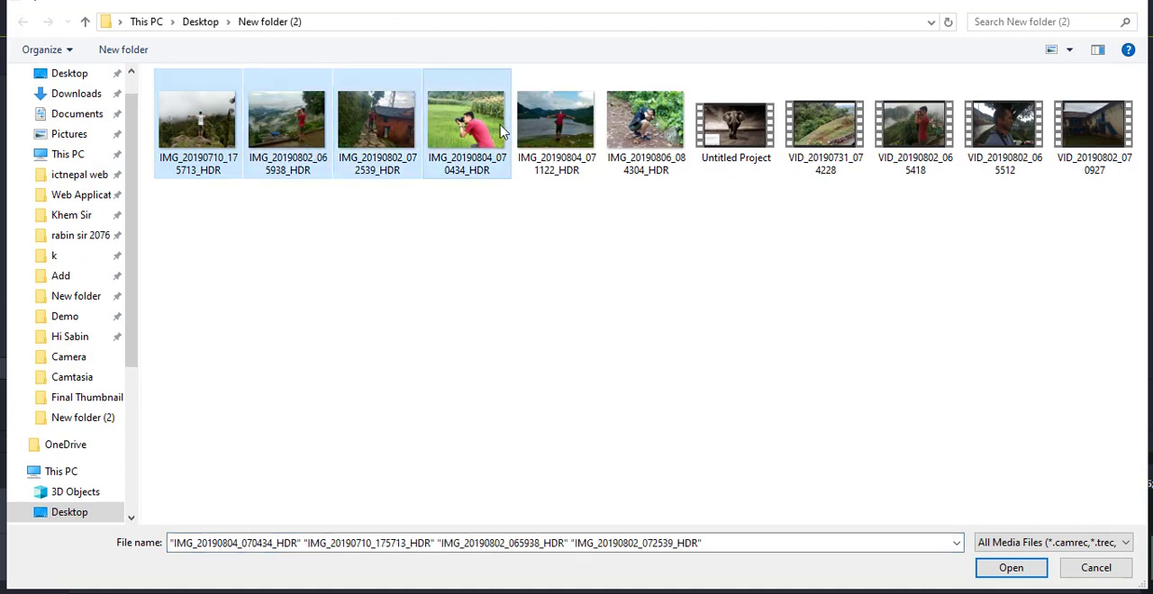
pyautogui.keyDown('ctrl'); pyautogui.click(569, 130); pyautogui.keyUp('ctrl')
pyautogui.keyDown('ctrl'); pyautogui.click(645, 130); pyautogui.keyUp('ctrl')
pyautogui.click(1010, 567)
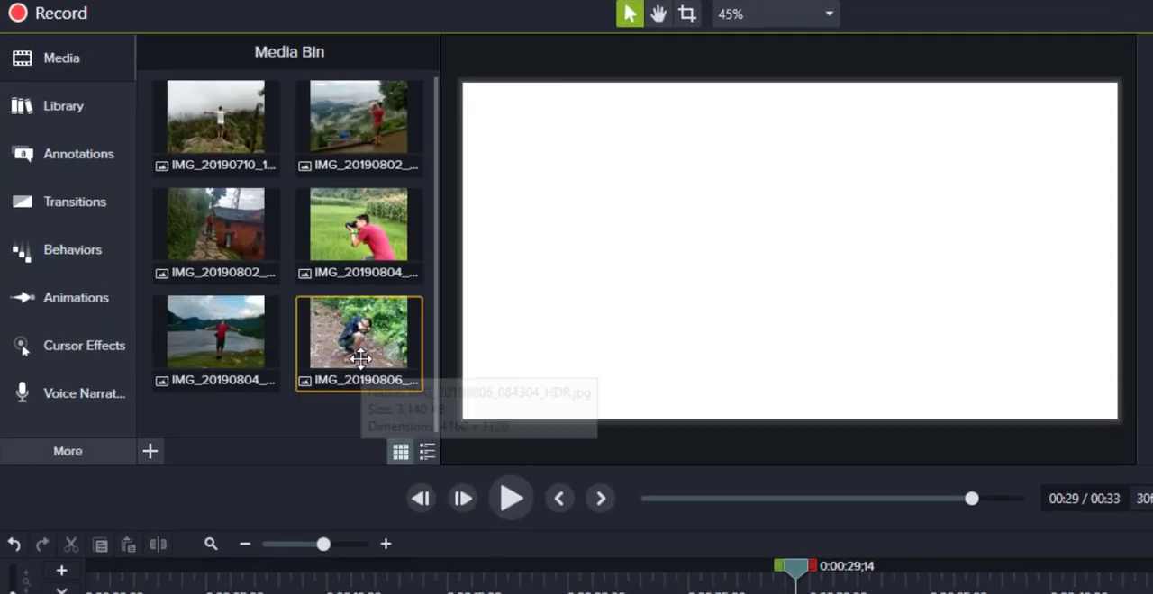
pyautogui.moveTo(245, 135); pyautogui.dragTo(218, 495)
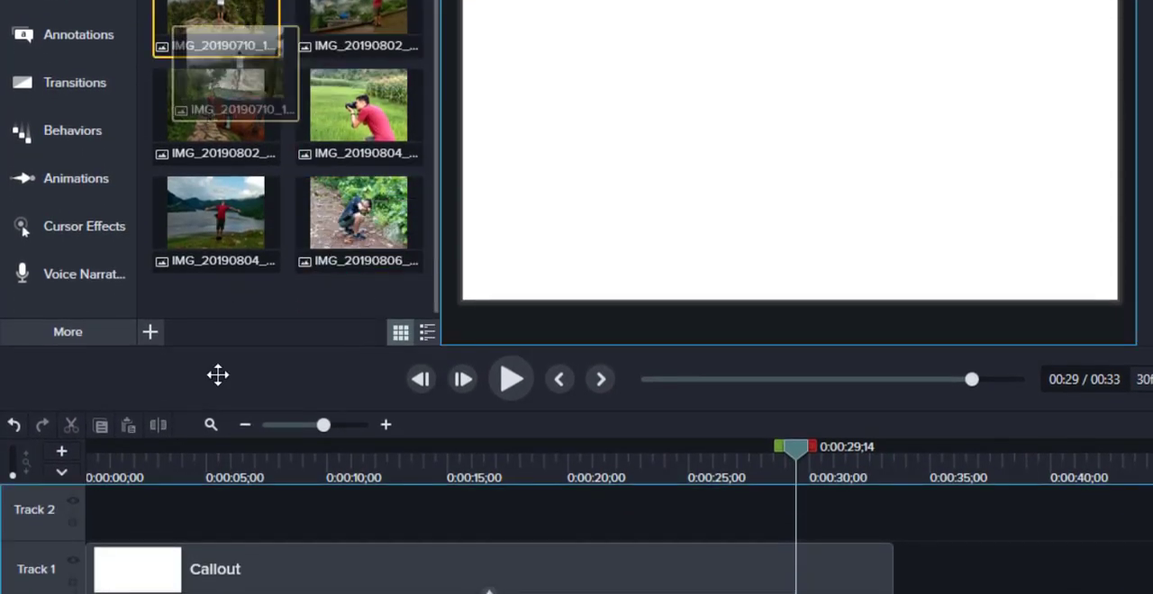
pyautogui.moveTo(218, 375); pyautogui.dragTo(171, 508)
pyautogui.moveTo(359, 216); pyautogui.dragTo(283, 546)
pyautogui.hotkey('ctrl', 'z')
pyautogui.hotkey('ctrl', 'z')
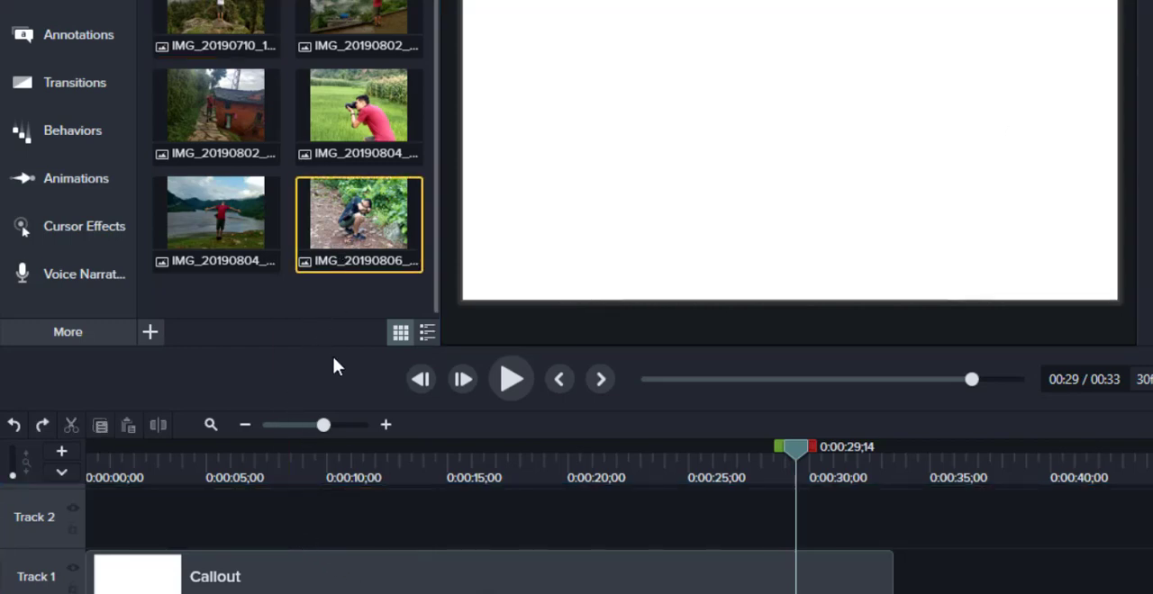
# Step: Place all six photos one after another on Track 2 from 0:00:00;00 and return the playhead to the start
pyautogui.moveTo(375, 293); pyautogui.dragTo(171, 551)
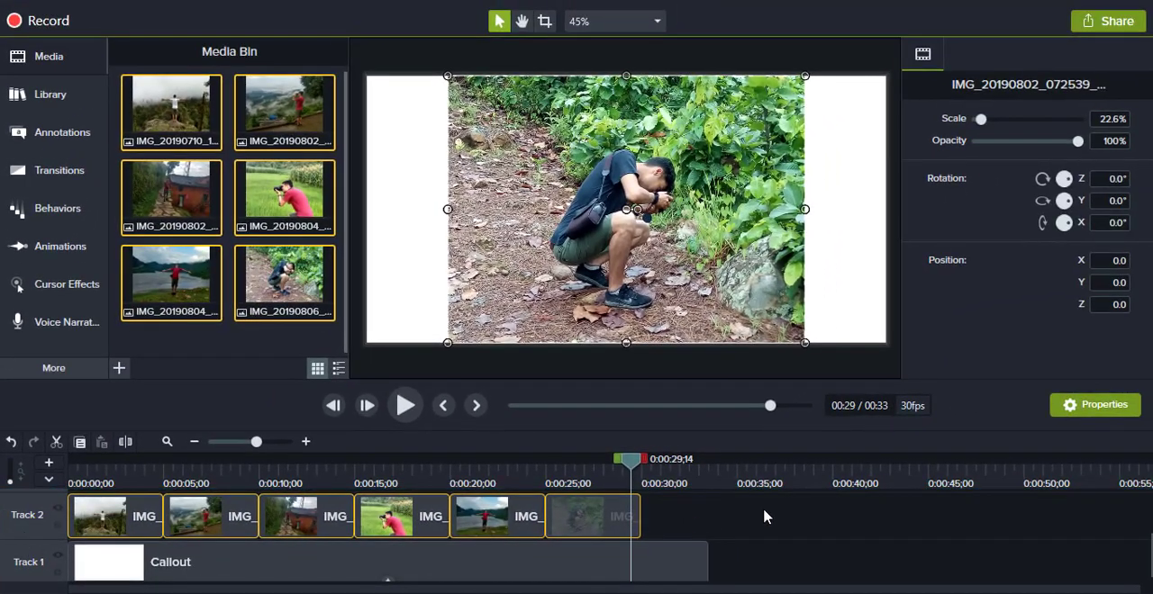
pyautogui.click(801, 543)
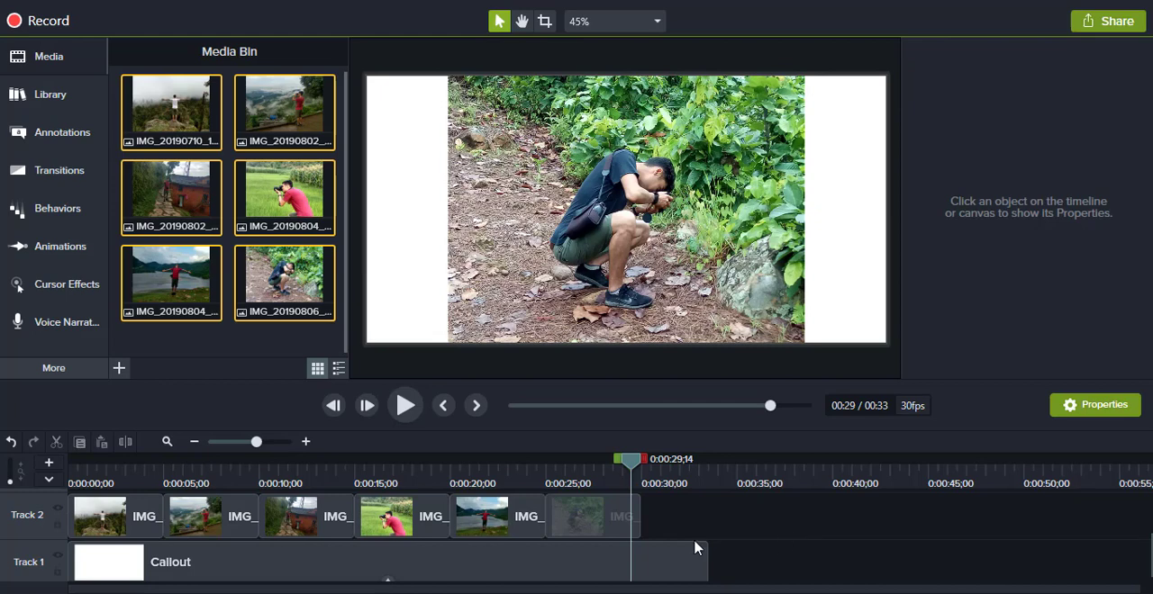
pyautogui.click(611, 466)
pyautogui.moveTo(564, 468); pyautogui.dragTo(54, 484)
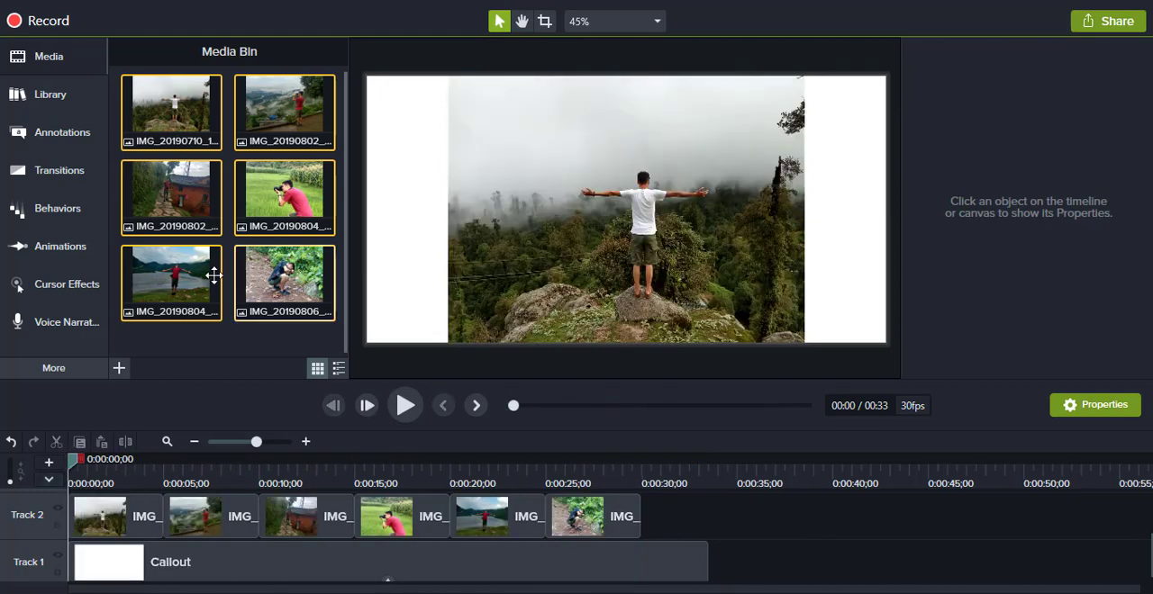
# Step: Add the Fold transition to the first photo on Track 2 and play back its opening
pyautogui.click(76, 175)
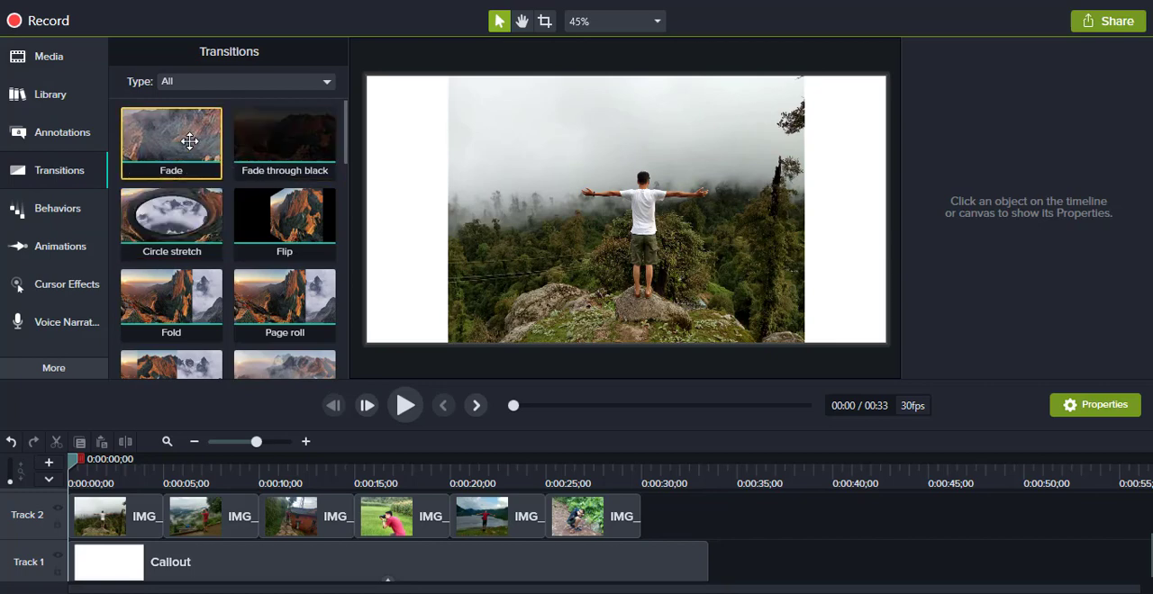
pyautogui.scroll(-1, 284, 224)
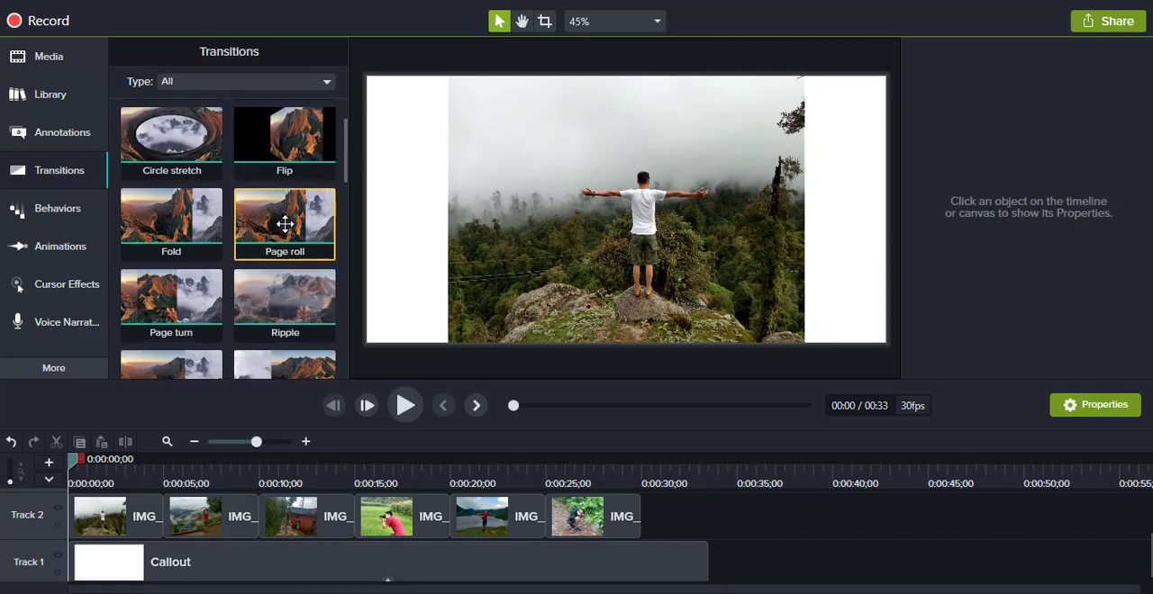
pyautogui.moveTo(195, 216); pyautogui.dragTo(149, 522)
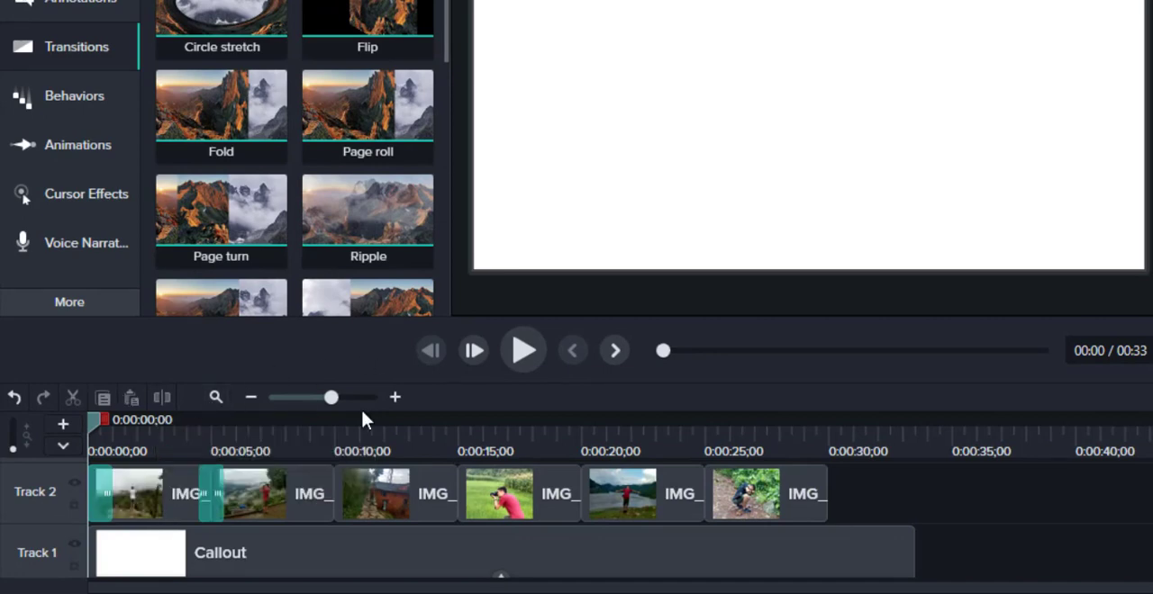
pyautogui.click(520, 350)
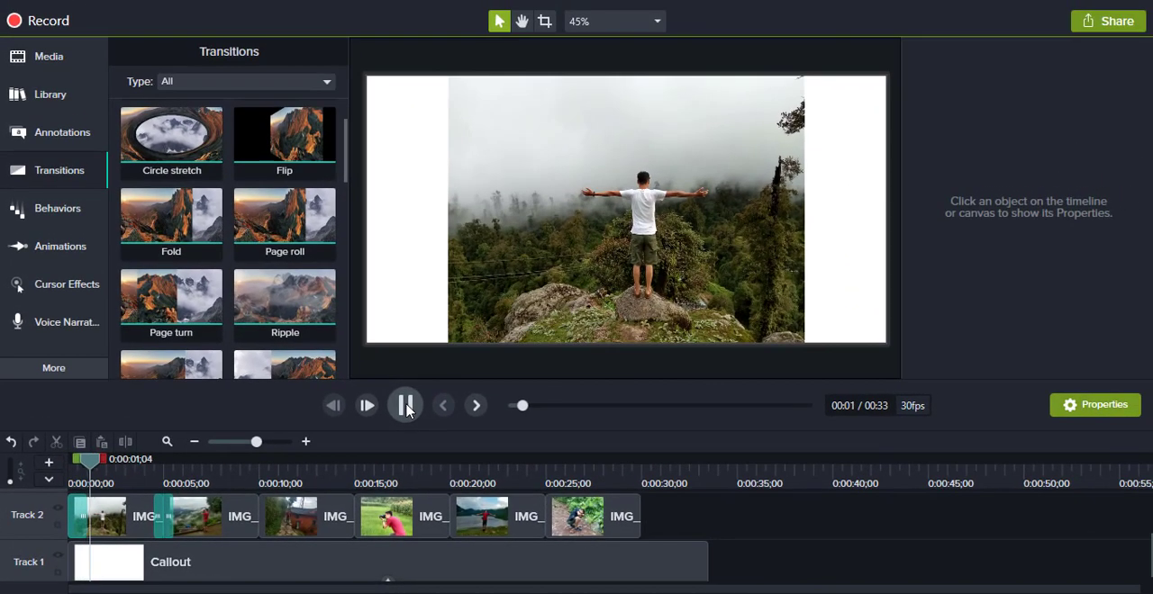
pyautogui.click(406, 407)
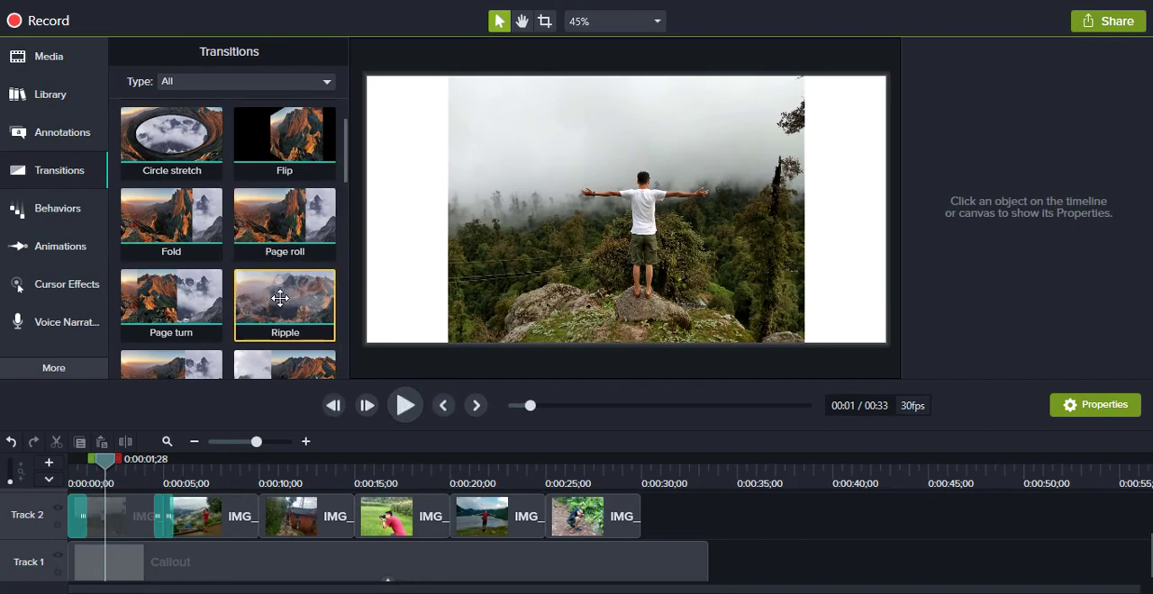
# Step: Apply the Ripple, Slide right, Slide left and Stretch transitions across the second to fifth photos, with Slide left on the third and Slide right on the fourth
pyautogui.moveTo(279, 299); pyautogui.dragTo(229, 518)
pyautogui.scroll(-1, 222, 328)
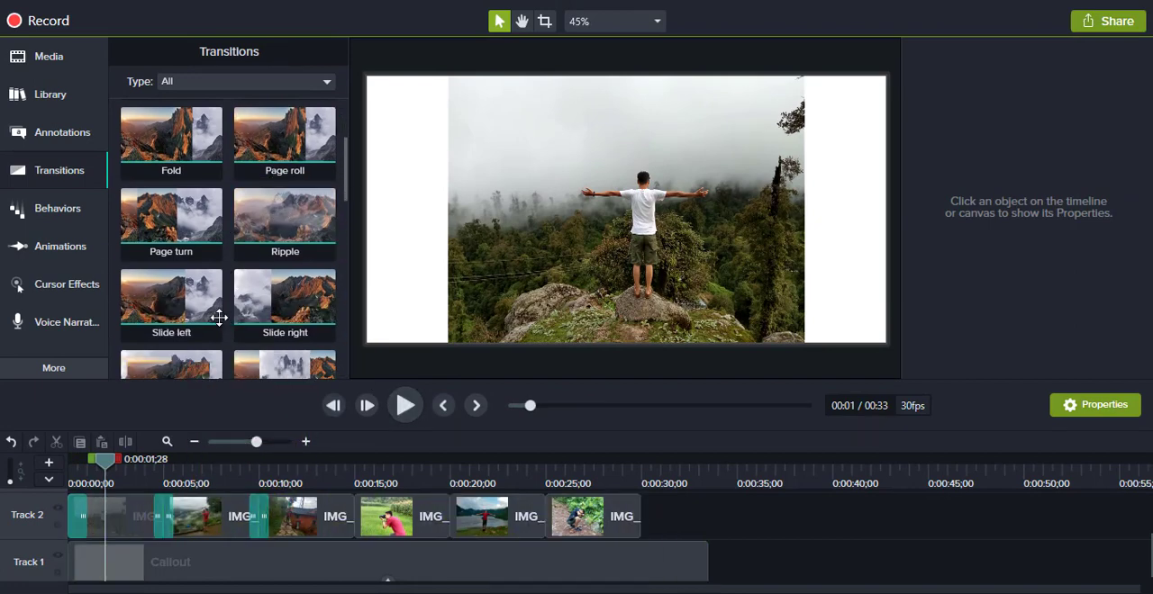
pyautogui.moveTo(176, 297); pyautogui.dragTo(316, 513)
pyautogui.moveTo(290, 294); pyautogui.dragTo(394, 524)
pyautogui.scroll(-1, 284, 297)
pyautogui.moveTo(285, 297); pyautogui.dragTo(477, 526)
# Step: Apply the Cube rotate and Dissolve transitions to the sixth photo on Track 2
pyautogui.scroll(-1, 284, 297)
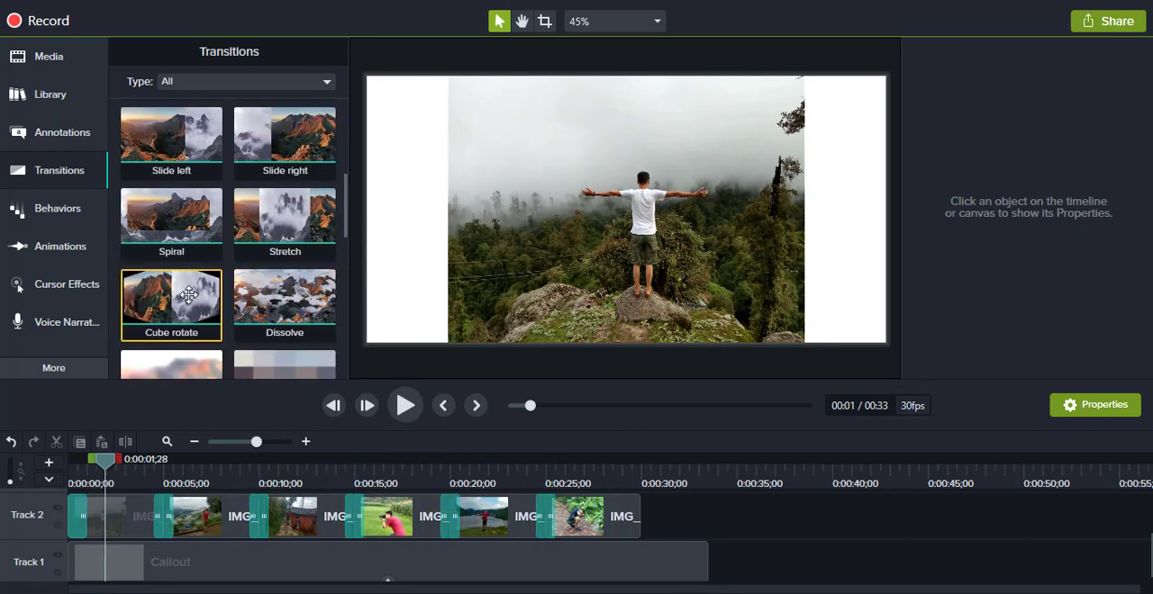
pyautogui.moveTo(171, 297); pyautogui.dragTo(561, 518)
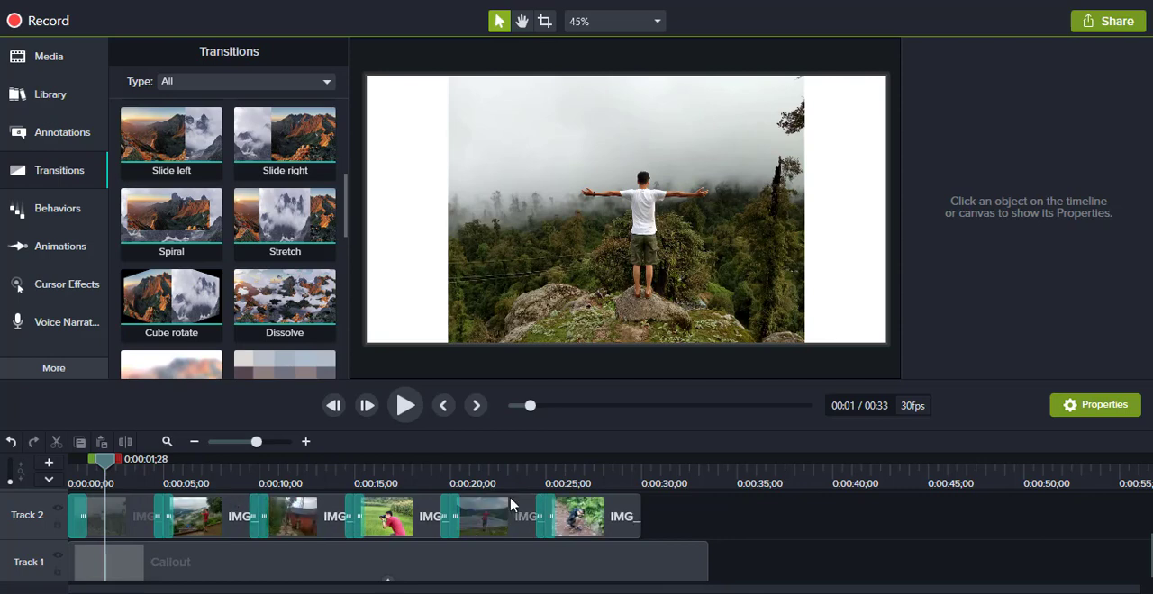
pyautogui.moveTo(284, 297); pyautogui.dragTo(600, 521)
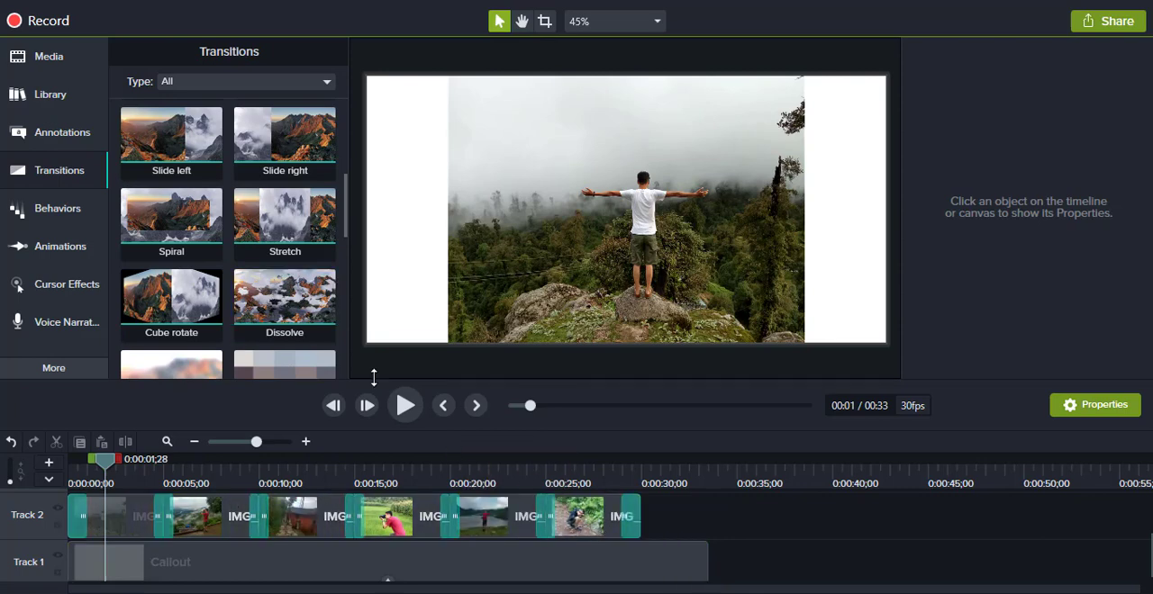
pyautogui.scroll(-2, 282, 330)
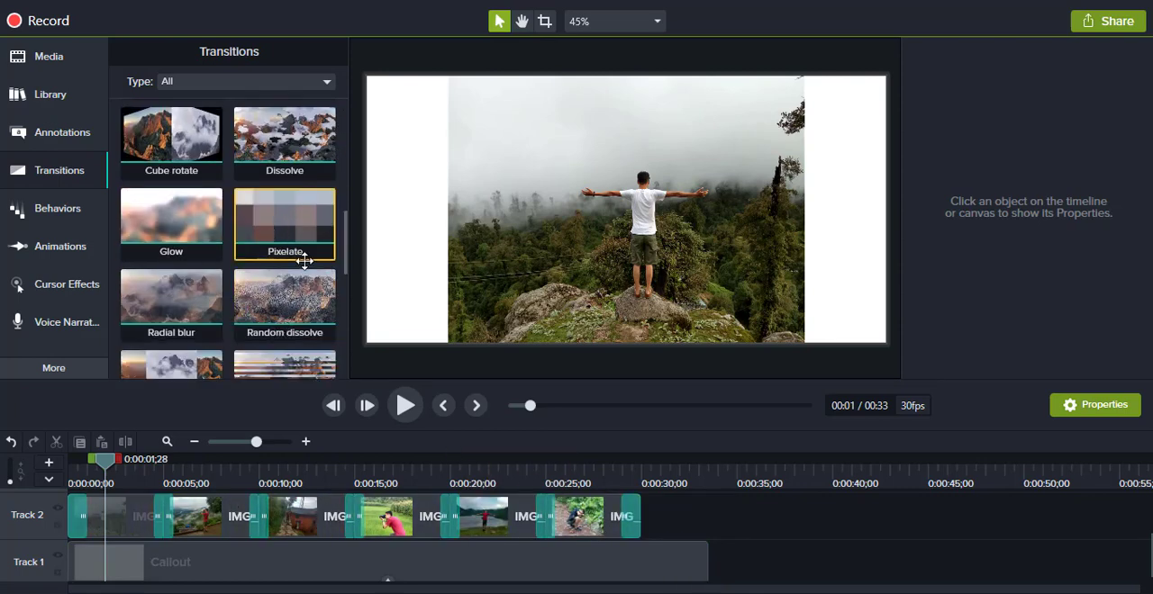
pyautogui.moveTo(304, 261); pyautogui.dragTo(601, 516)
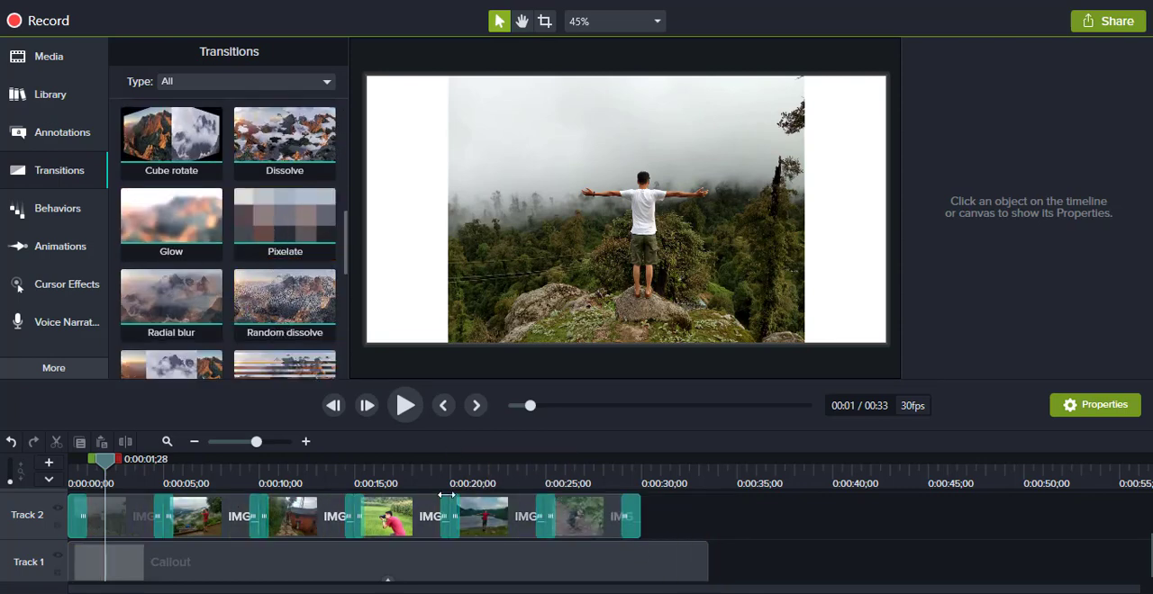
# Step: Play the photo sequence from the start to preview its transitions, stopping at the change from the third to the fourth photo
pyautogui.moveTo(117, 466); pyautogui.dragTo(50, 466)
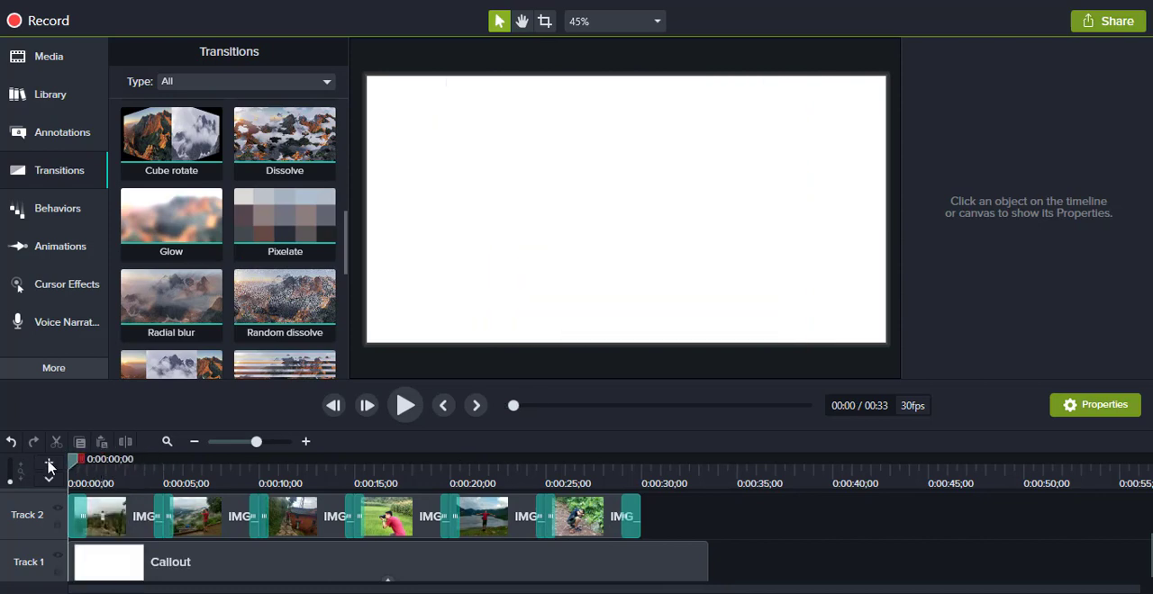
pyautogui.click(405, 406)
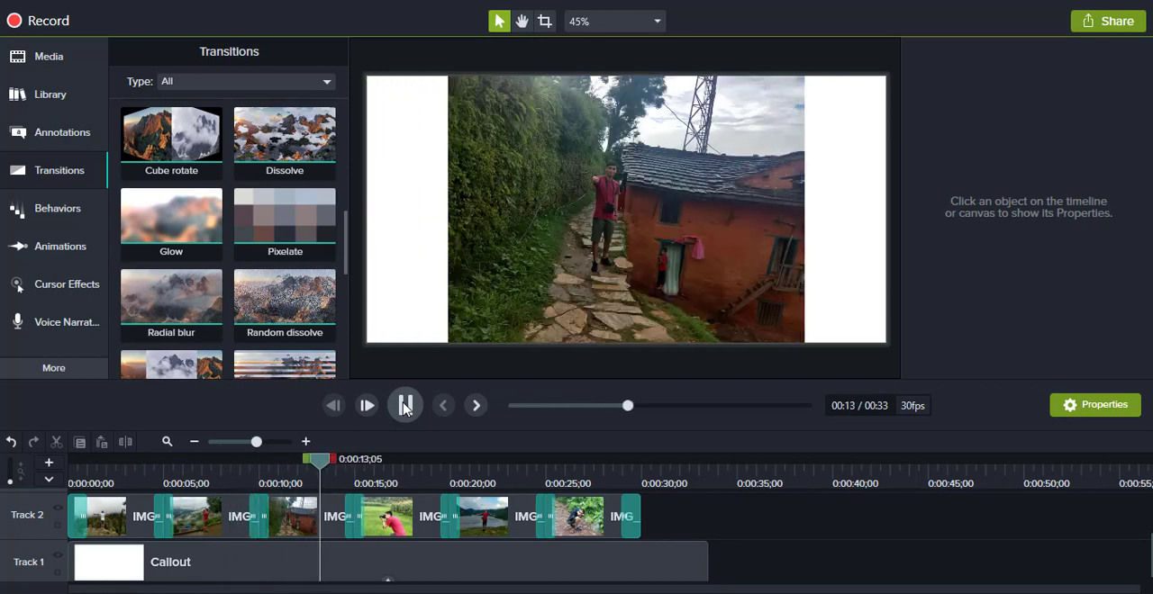
pyautogui.click(405, 405)
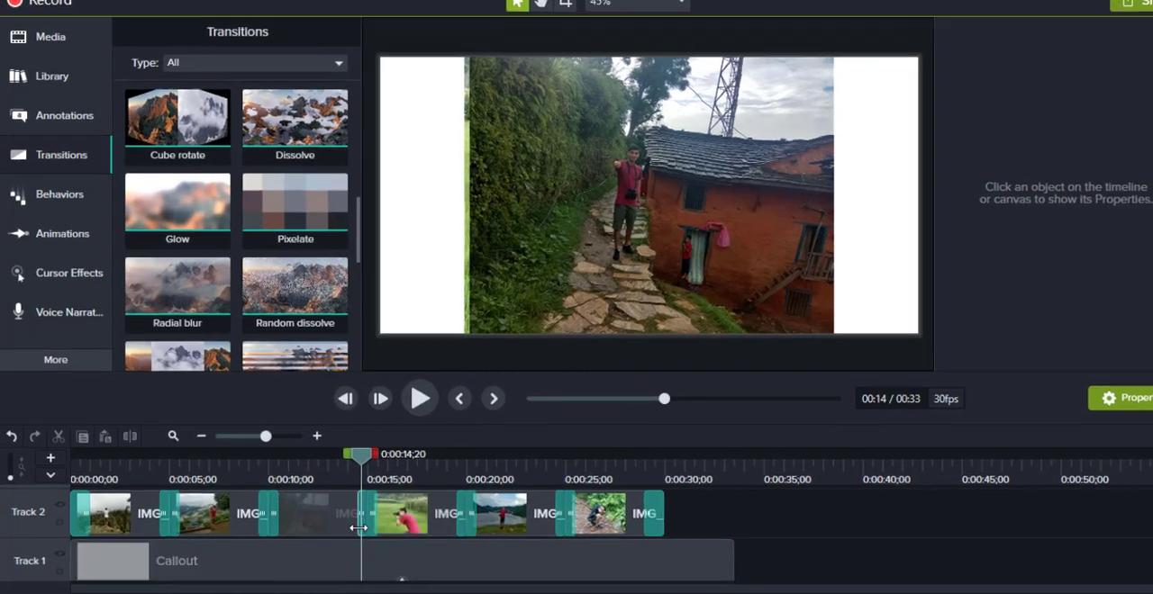
# Step: Lengthen the Slide right transition between the third and fourth photos and play it back
pyautogui.scroll(2, 527, 485)
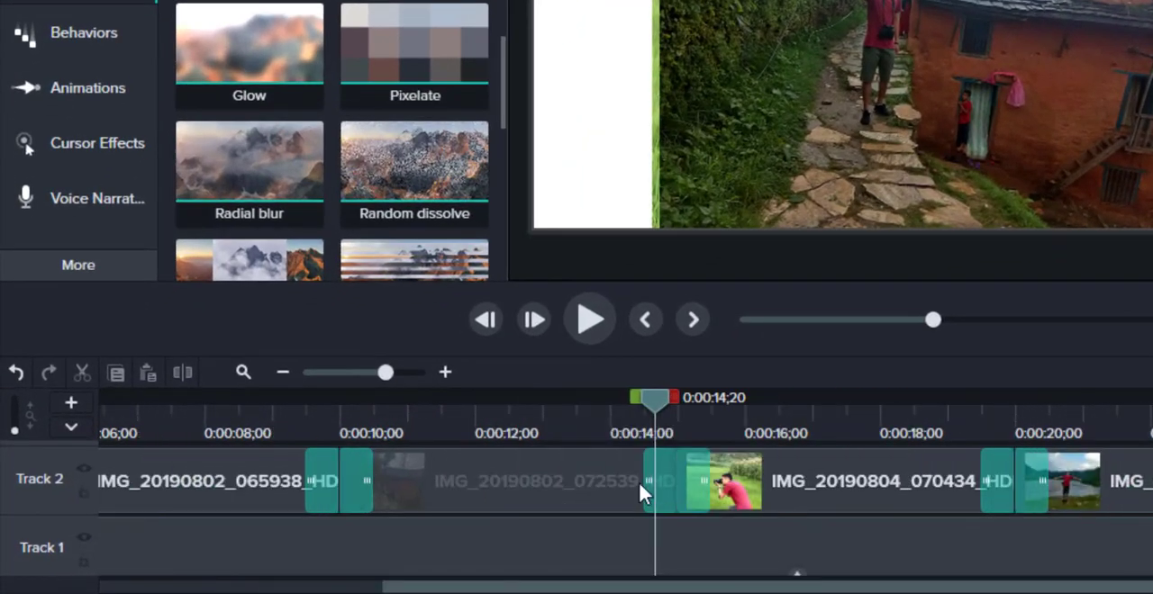
pyautogui.moveTo(639, 481); pyautogui.dragTo(566, 482)
pyautogui.moveTo(574, 422); pyautogui.dragTo(371, 432)
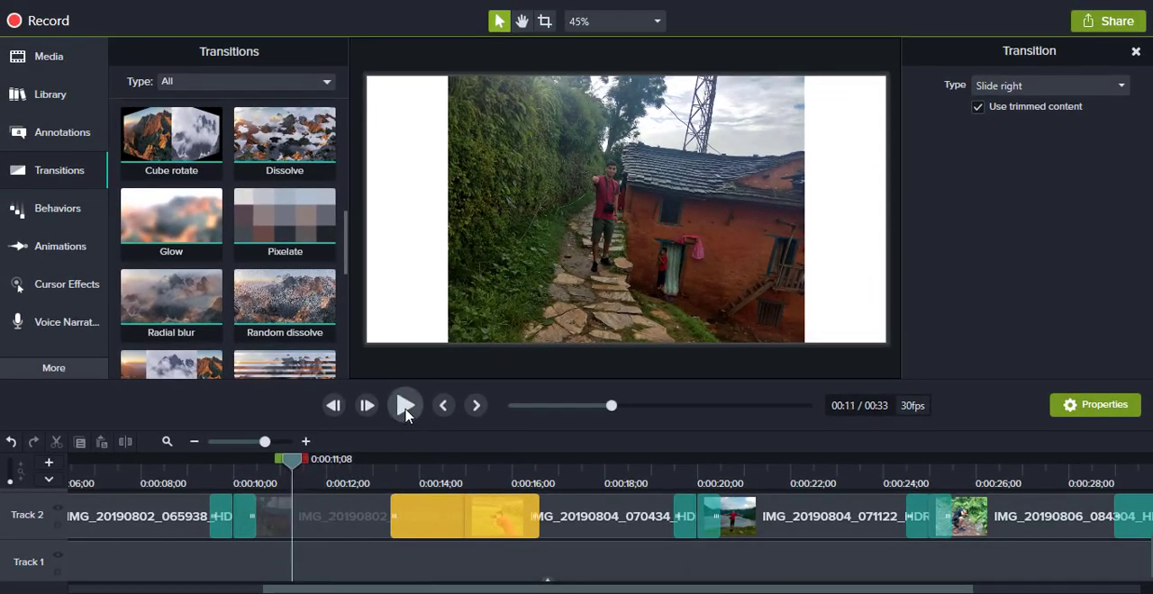
pyautogui.click(405, 407)
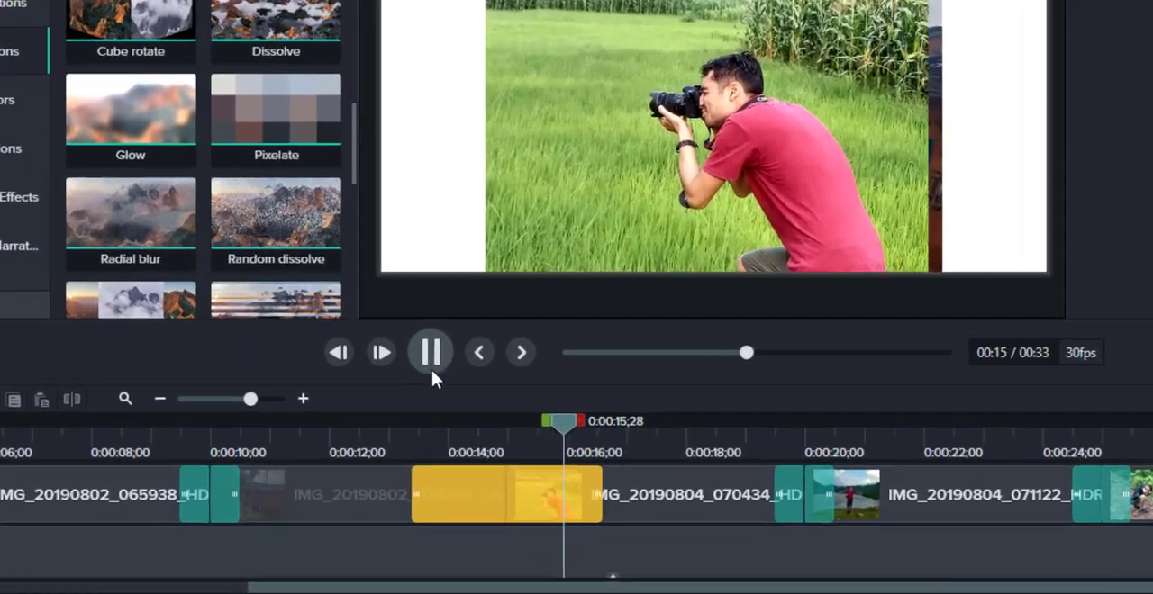
pyautogui.click(404, 407)
# Step: Shorten the Slide right transition between the third and fourth photos and preview the faster change
pyautogui.moveTo(469, 478); pyautogui.dragTo(605, 478)
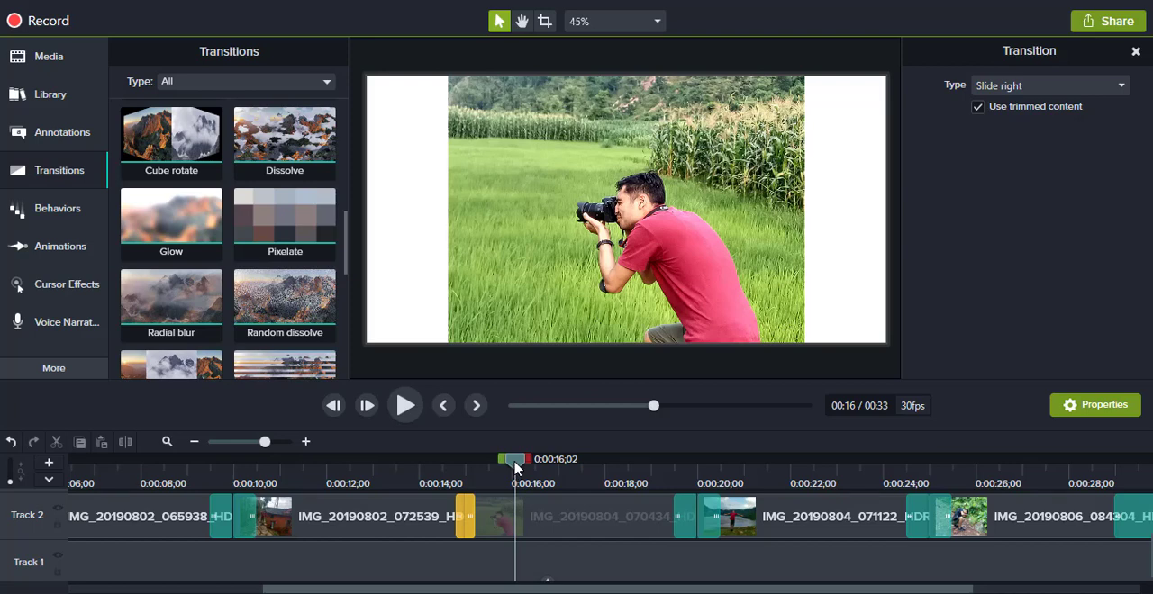
pyautogui.moveTo(514, 467); pyautogui.dragTo(405, 467)
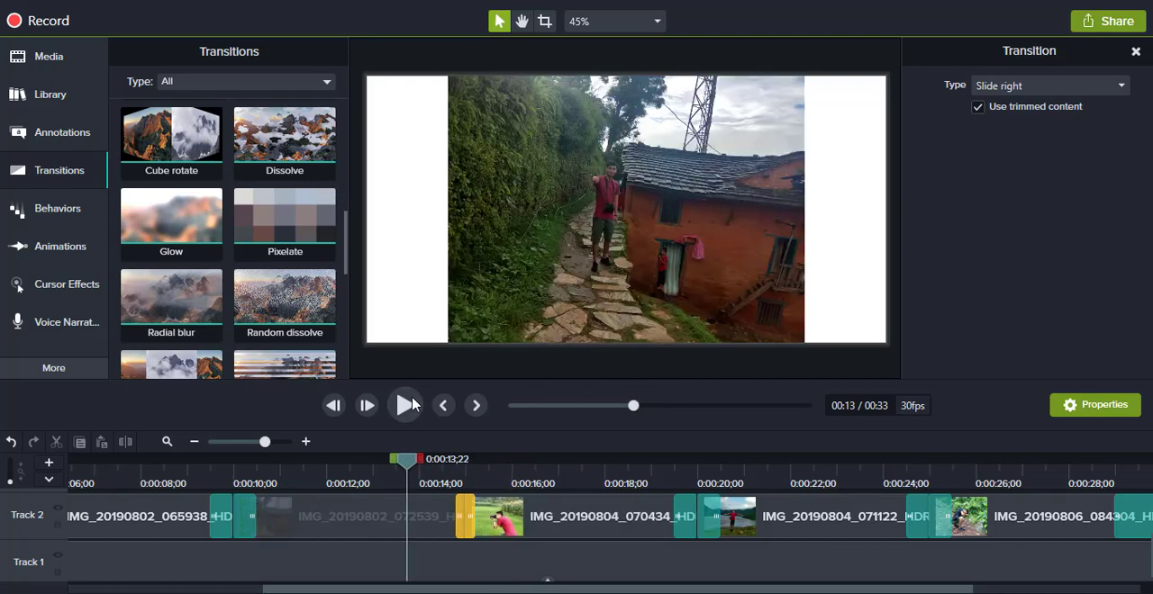
pyautogui.click(404, 405)
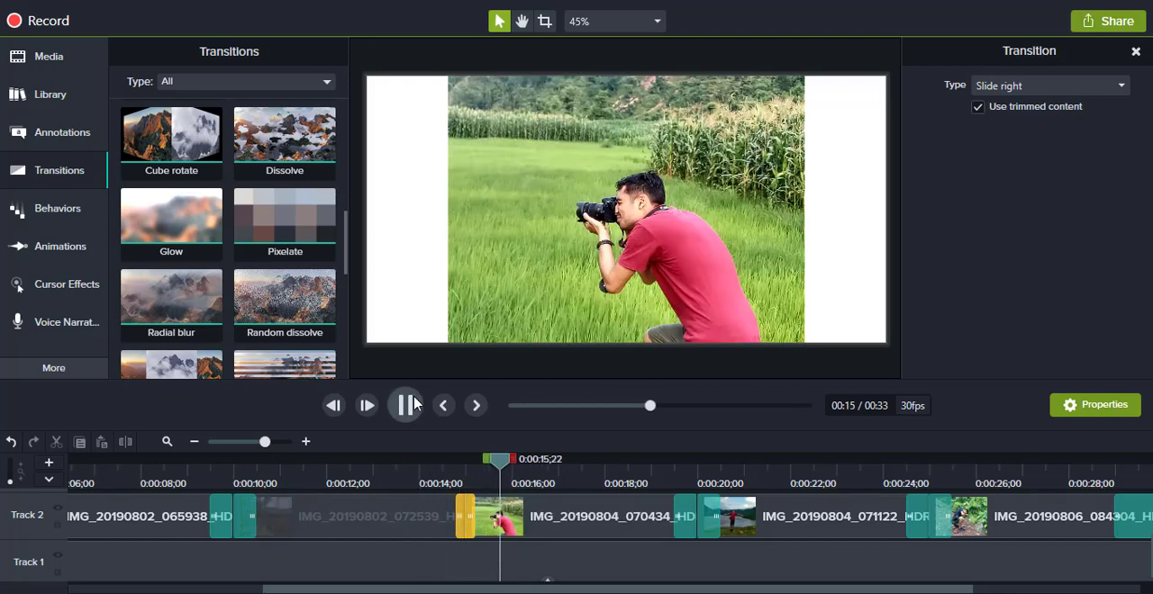
pyautogui.click(411, 406)
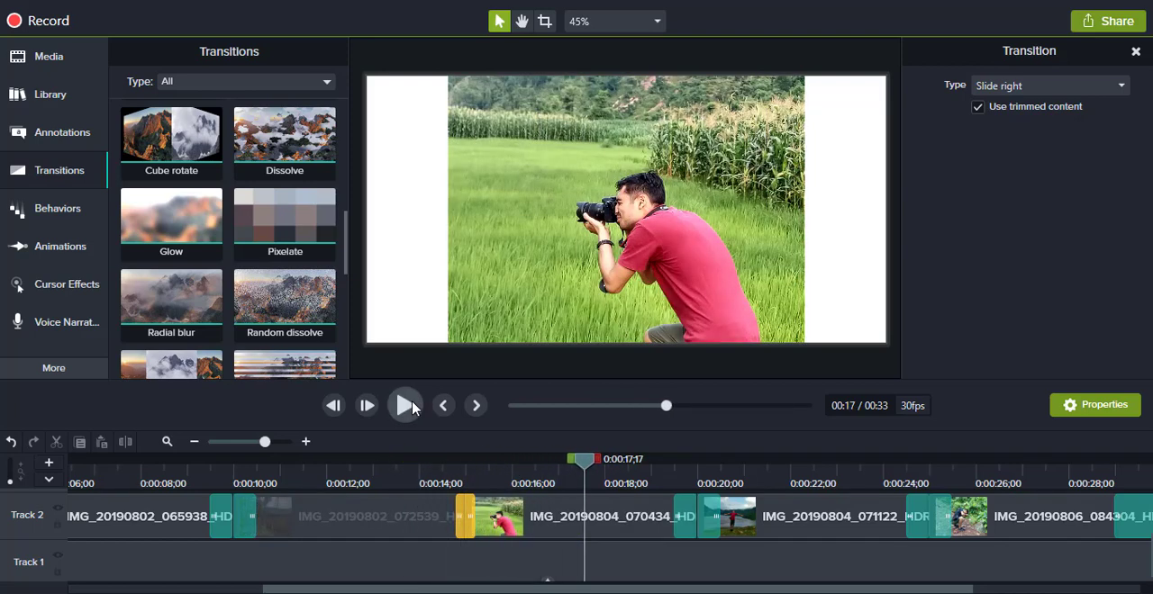
# Step: Extend the Slide right transition between the third and fourth photos to about 02;12 and play it back
pyautogui.moveTo(457, 515); pyautogui.dragTo(410, 510)
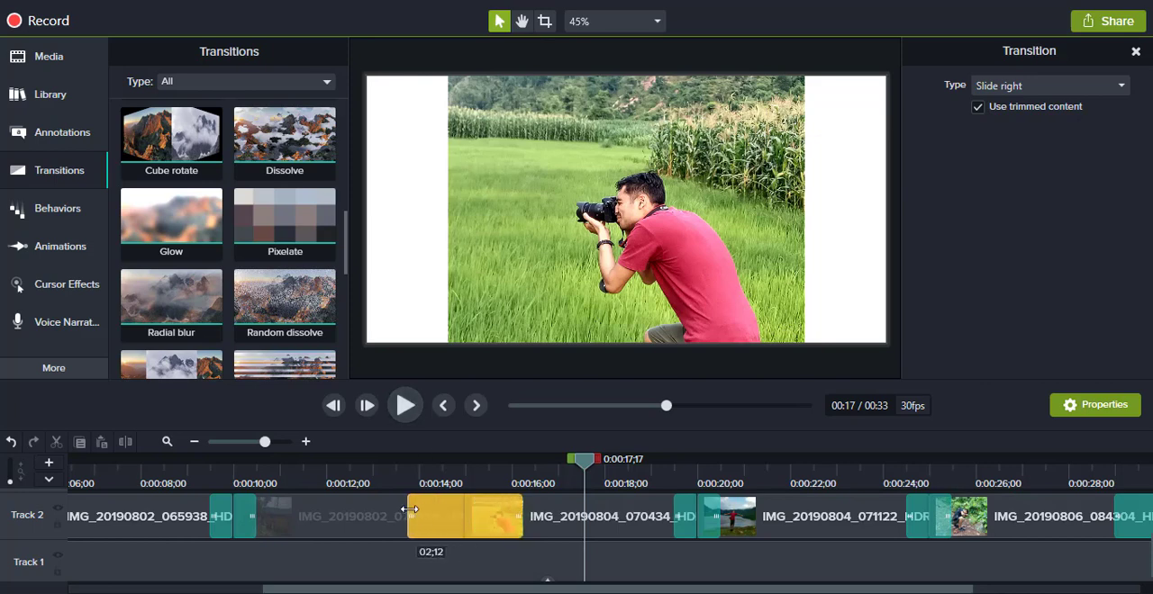
pyautogui.click(393, 464)
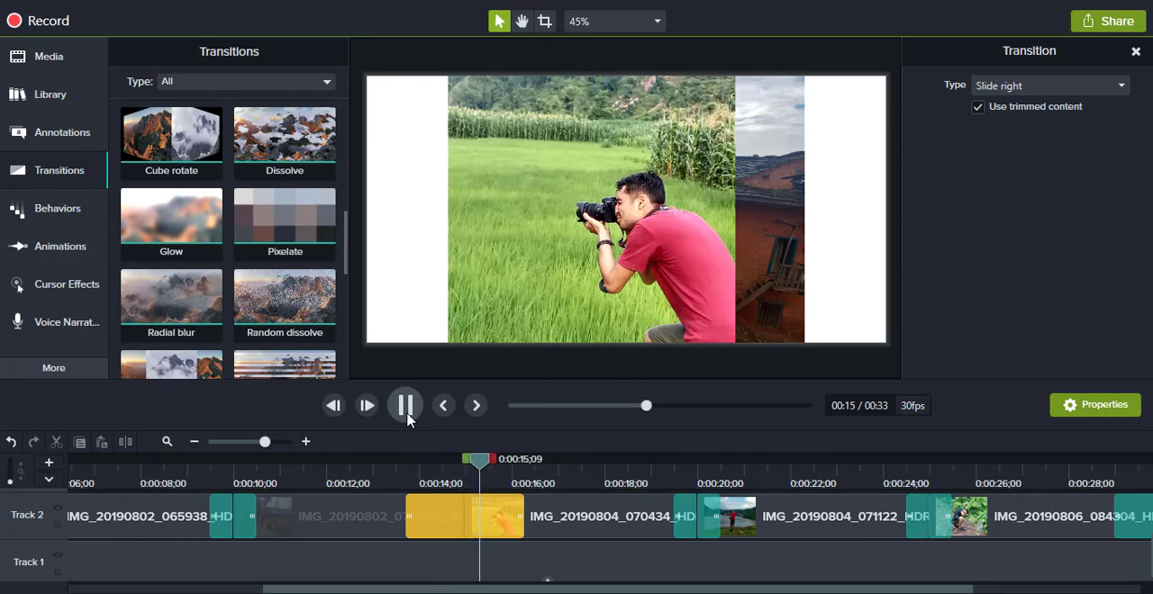
pyautogui.click(406, 418)
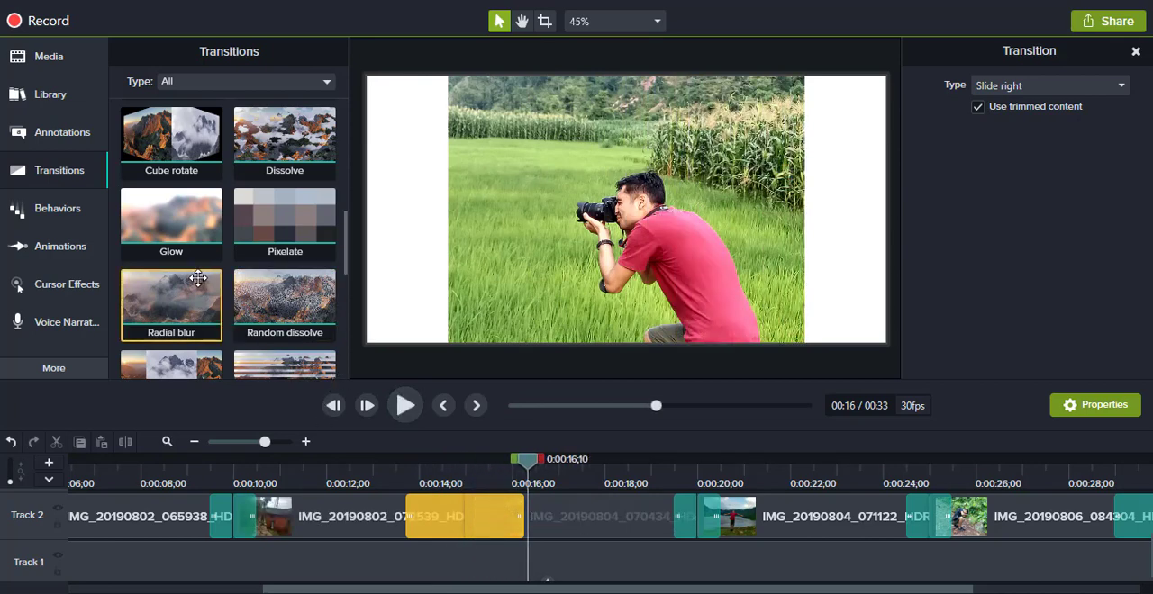
pyautogui.scroll(-1, 171, 252)
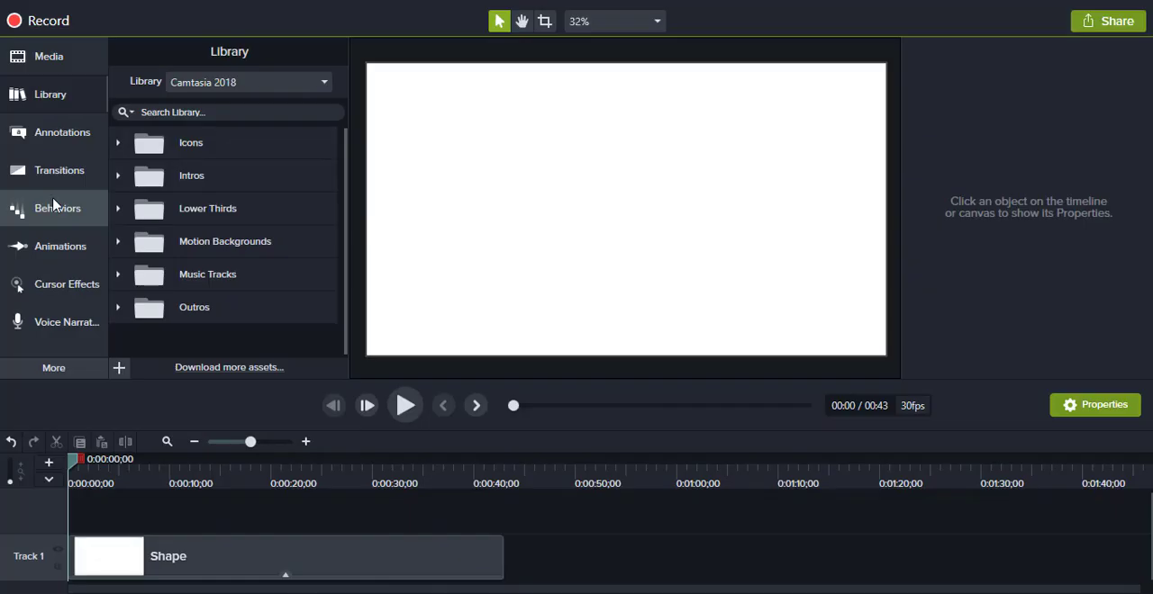
# Step: Look at the behaviors collection, and add a plain white ABC text callout over the white shape
pyautogui.click(55, 205)
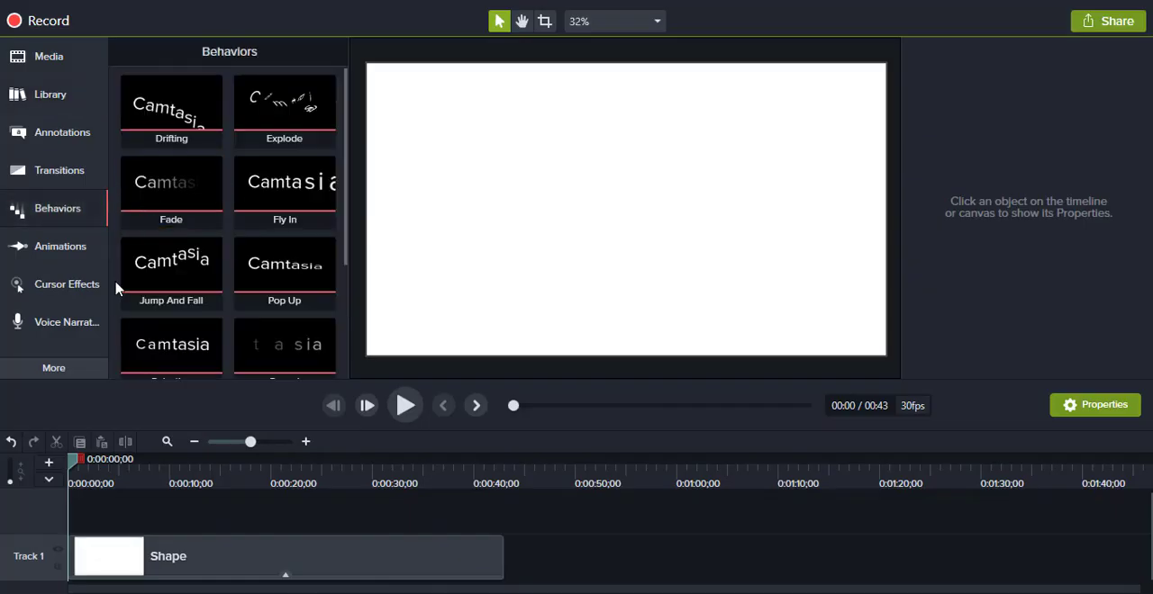
pyautogui.click(208, 560)
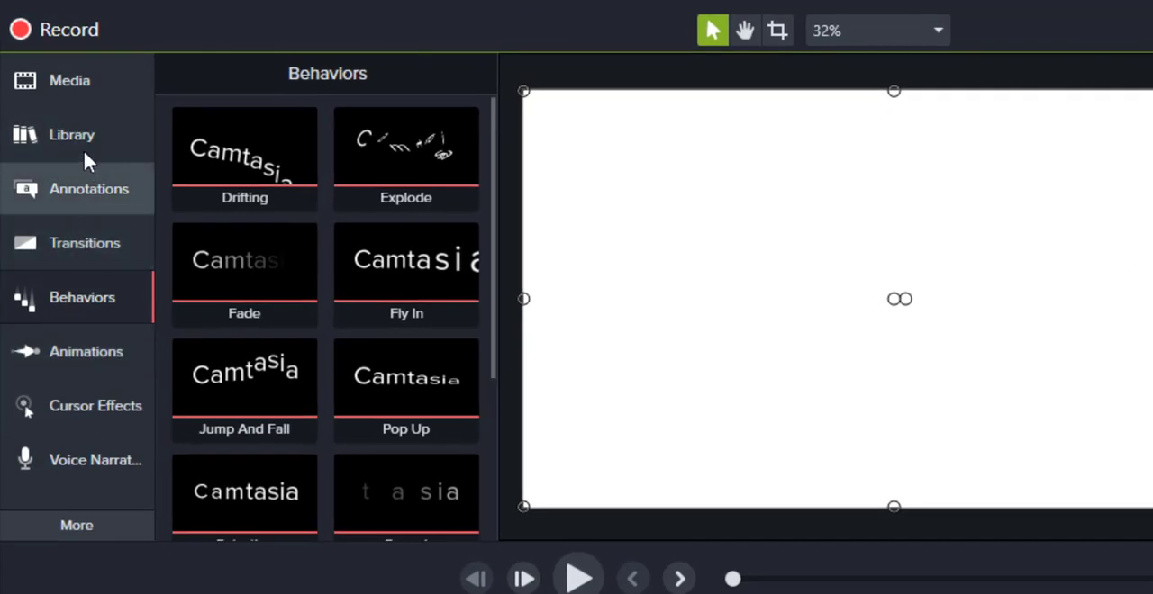
pyautogui.click(81, 190)
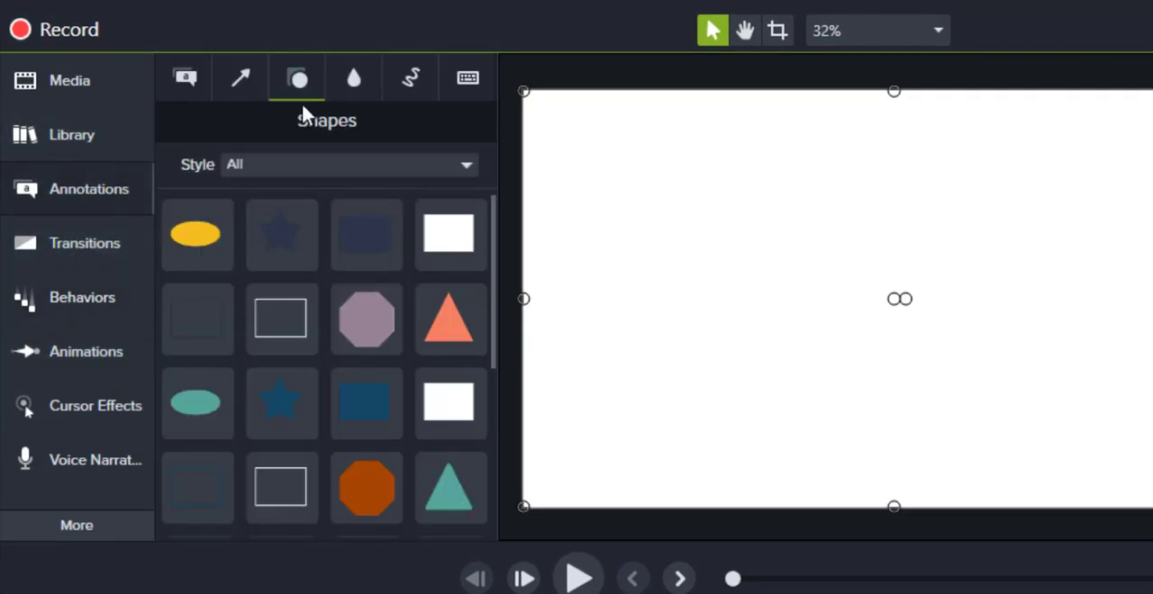
pyautogui.click(186, 77)
pyautogui.scroll(-3, 438, 327)
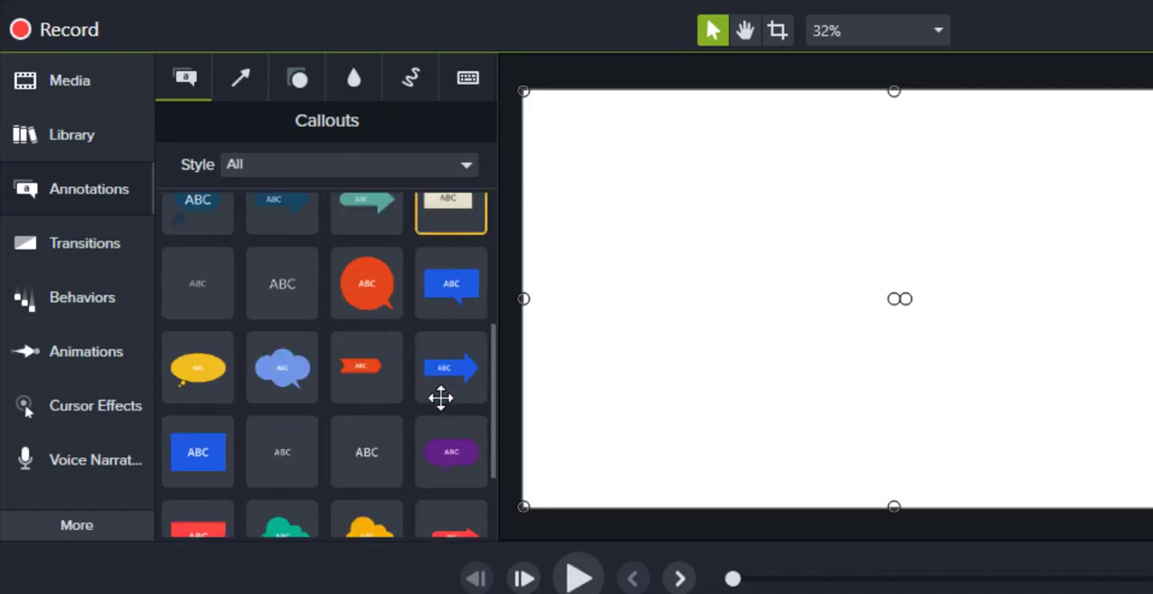
pyautogui.doubleClick(284, 277)
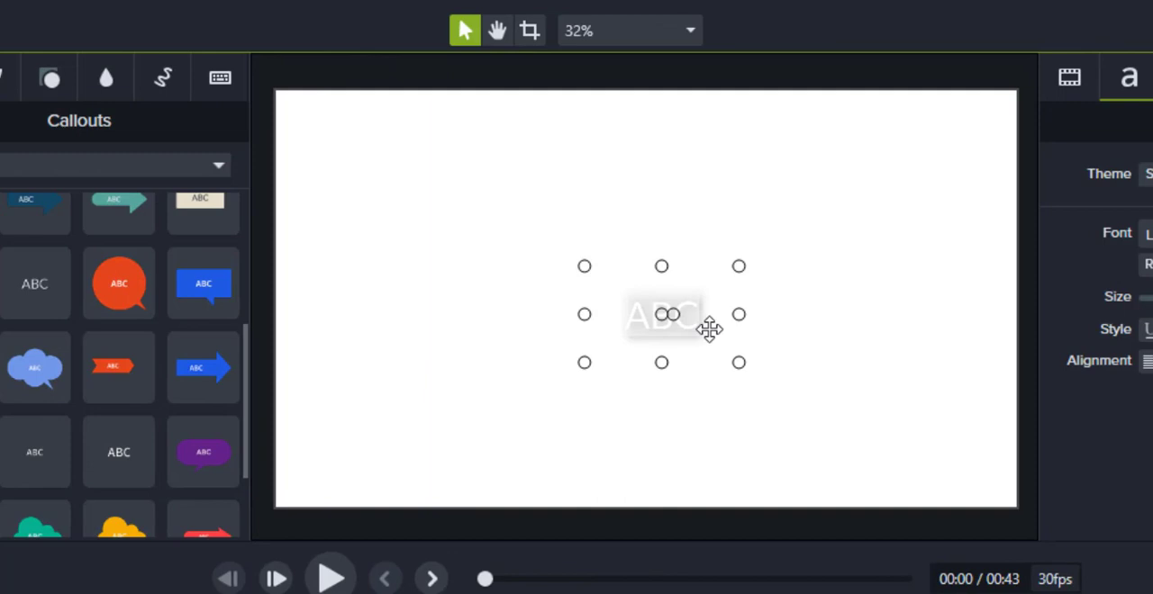
# Step: Replace the callout text with "Video Editing" and enlarge its box so the text fits on one line
pyautogui.press('BackSpace')
pyautogui.write('Video Editing')
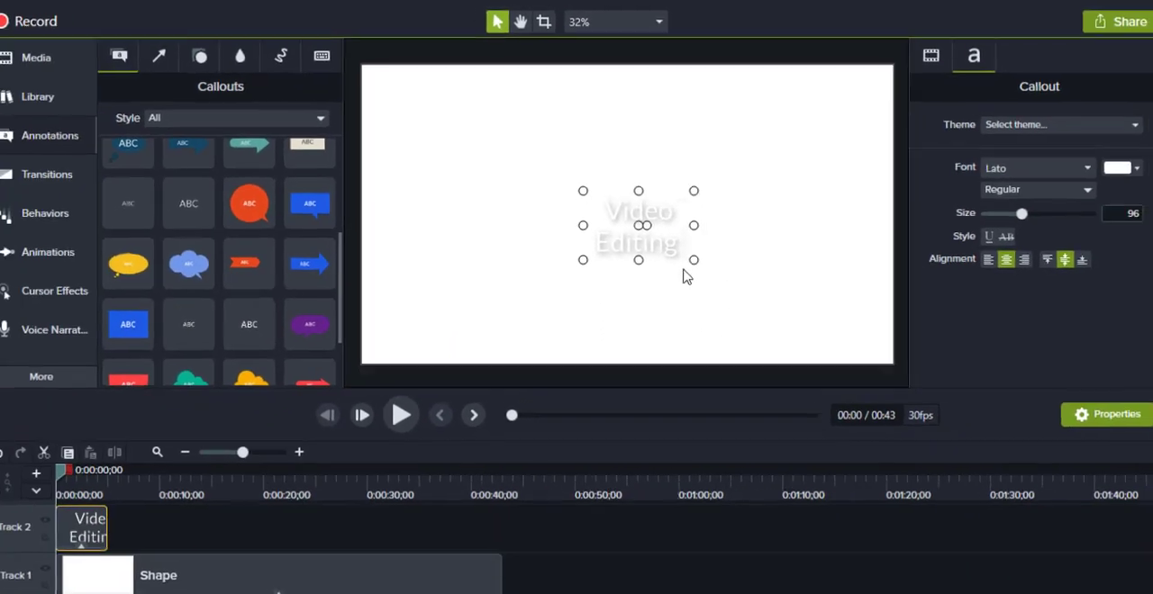
pyautogui.moveTo(738, 362); pyautogui.dragTo(863, 384)
pyautogui.moveTo(774, 266); pyautogui.dragTo(792, 275)
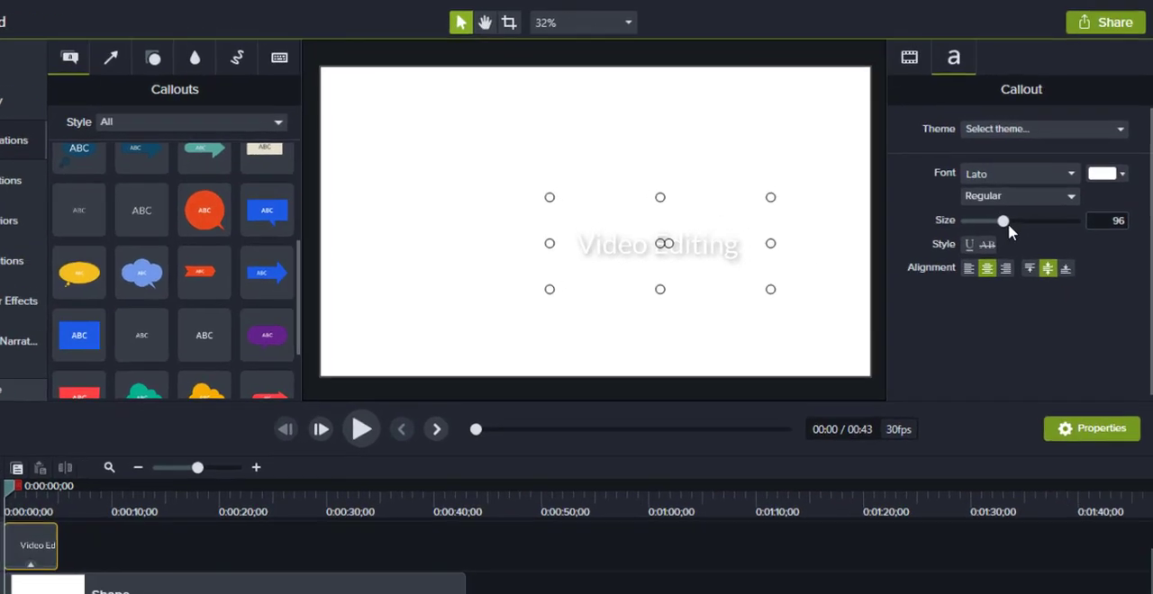
# Step: Format the Video Editing callout text with size 200, blue colour #0024FF and bold weight
pyautogui.moveTo(1013, 210); pyautogui.dragTo(1059, 215)
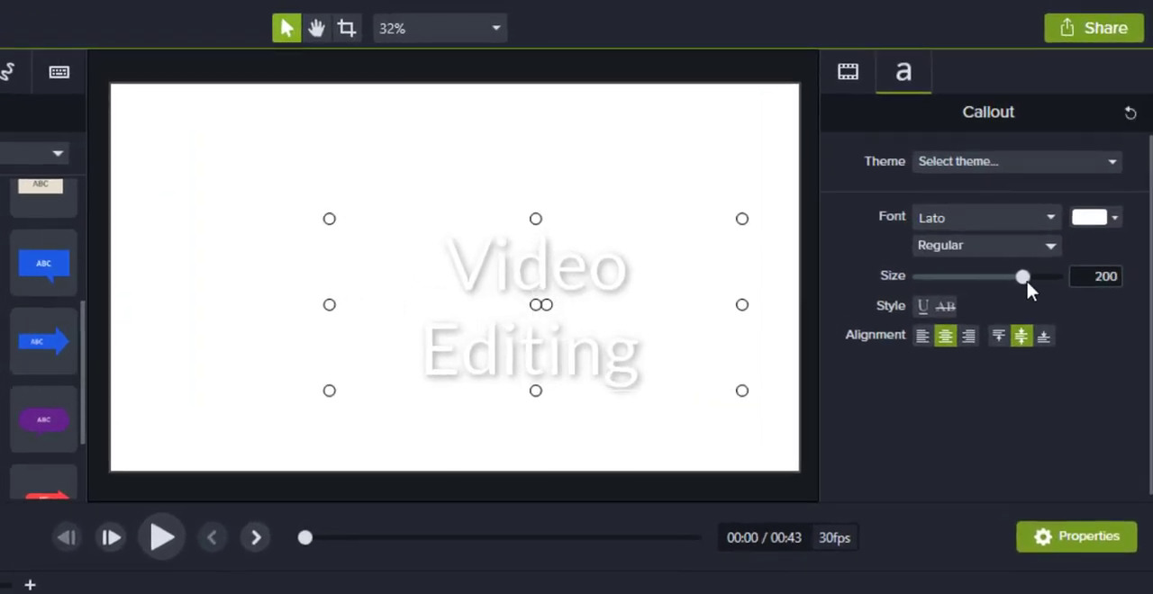
pyautogui.click(1113, 218)
pyautogui.click(1110, 345)
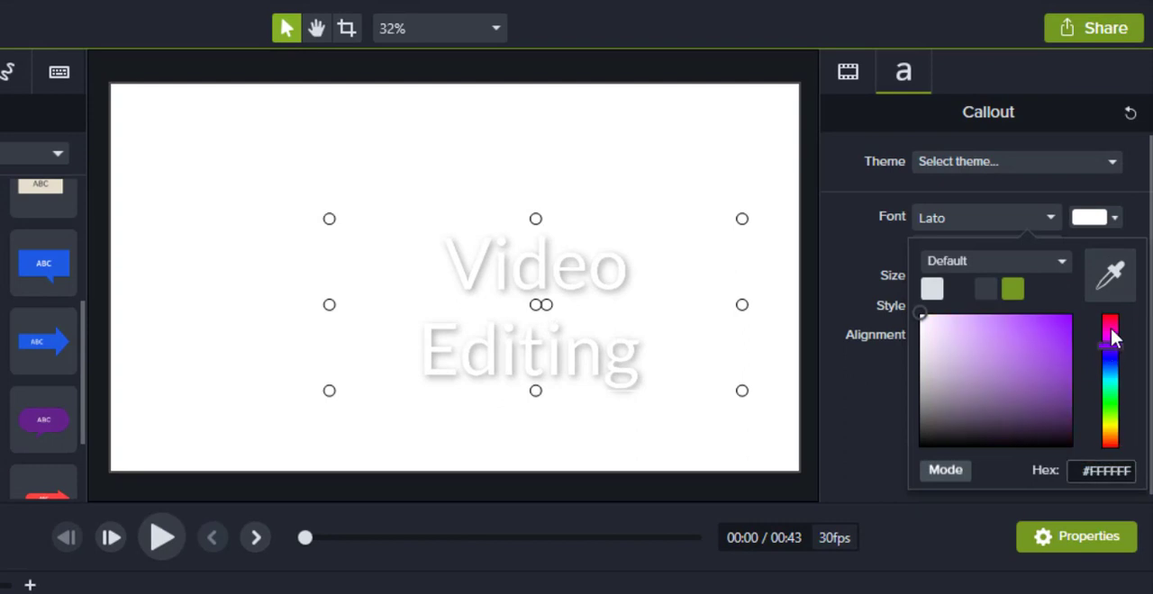
pyautogui.click(1108, 360)
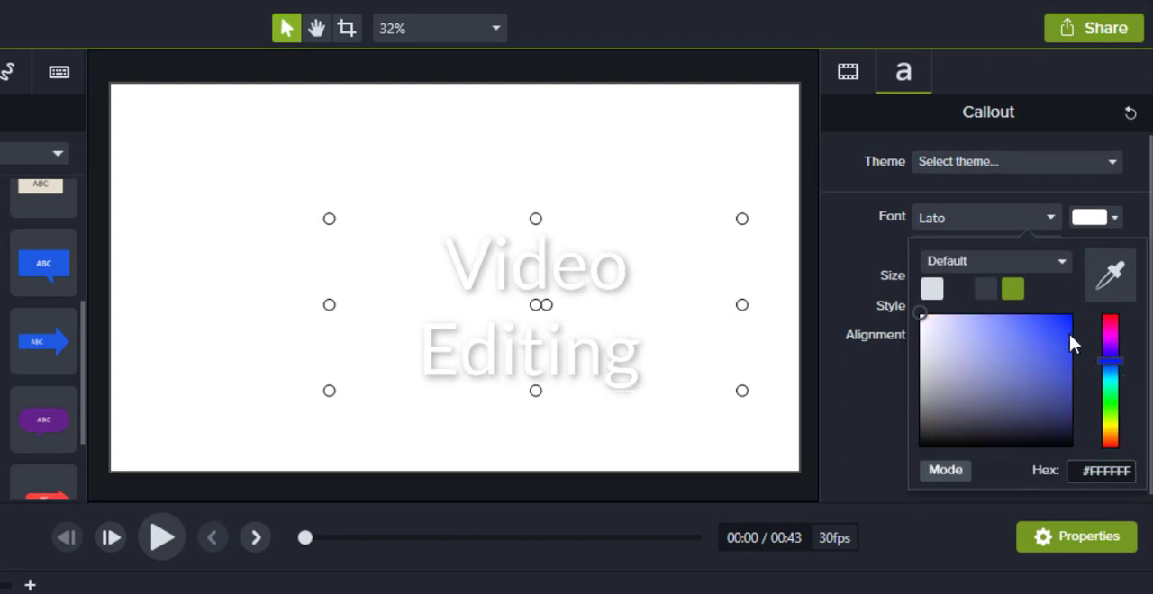
pyautogui.moveTo(1069, 333); pyautogui.dragTo(1086, 287)
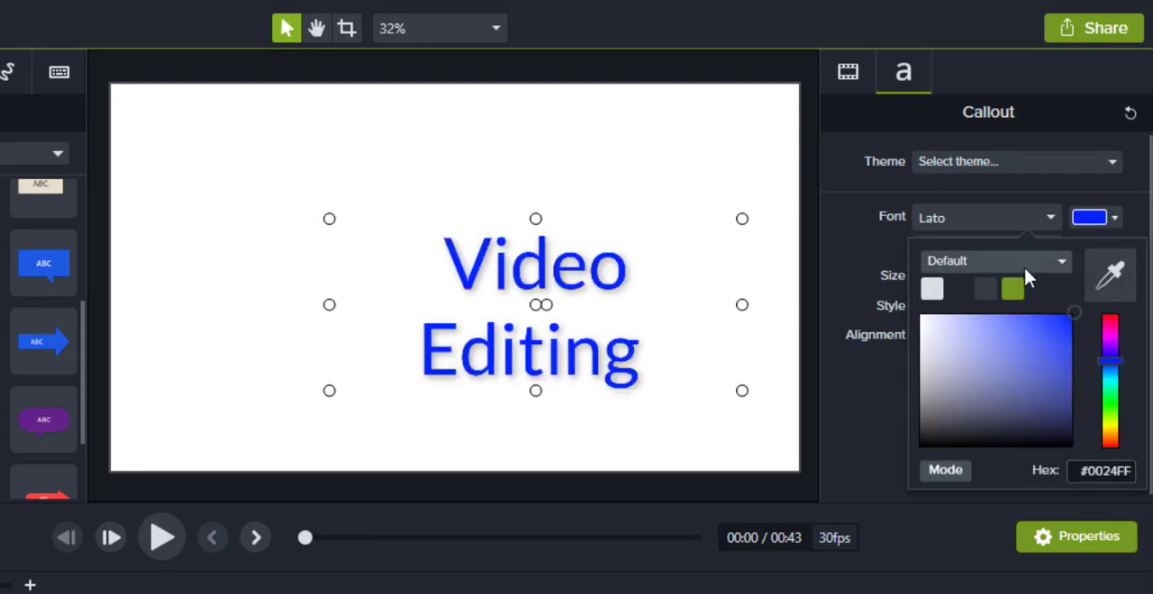
pyautogui.click(832, 240)
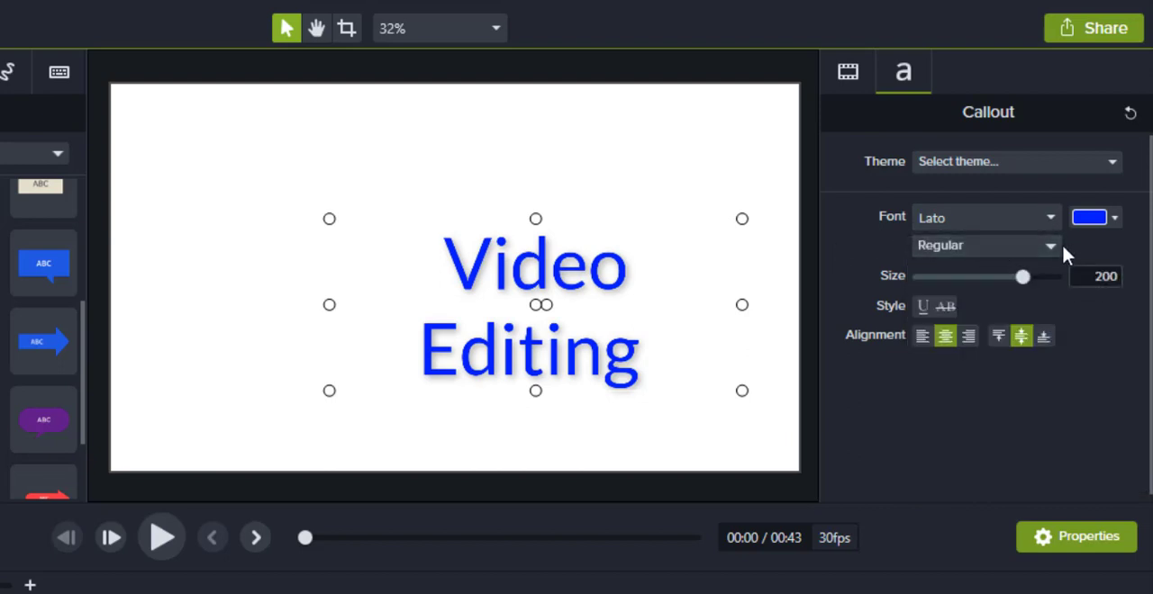
pyautogui.click(1062, 248)
pyautogui.click(976, 315)
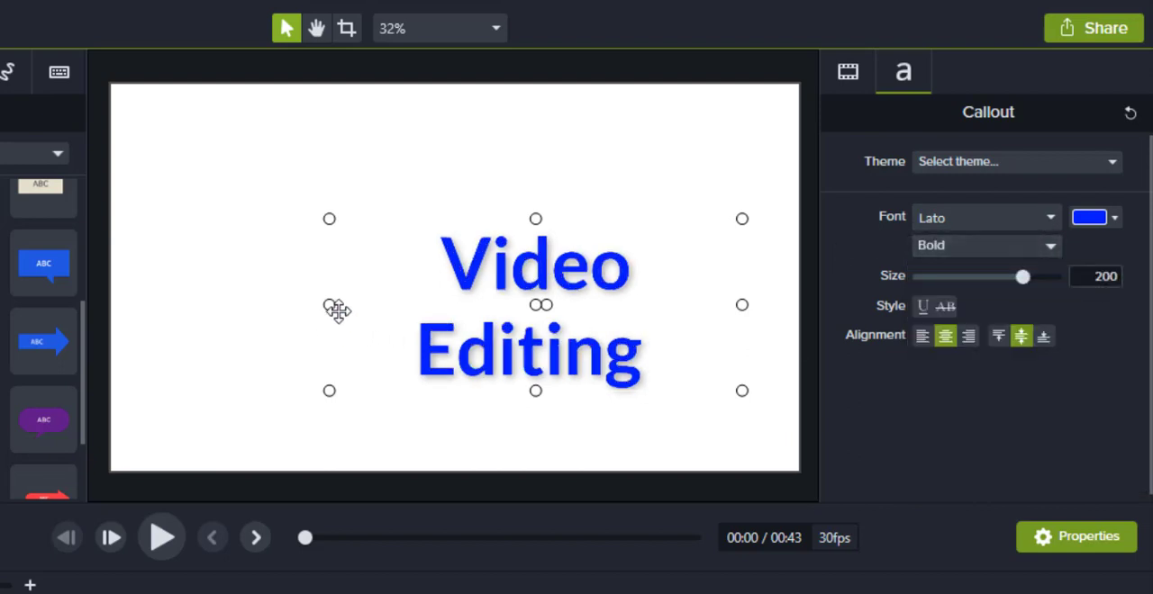
# Step: Widen the callout box to fit its text on one line, centre it on the canvas, and extend its clip to 14 seconds
pyautogui.moveTo(329, 305); pyautogui.dragTo(178, 305)
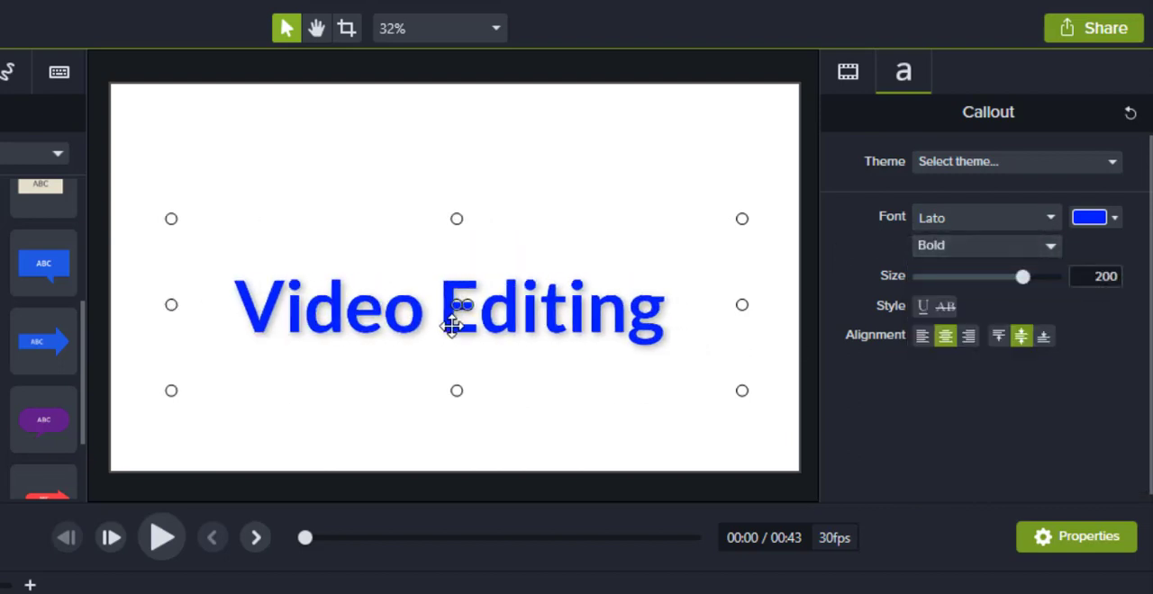
pyautogui.moveTo(451, 326); pyautogui.dragTo(453, 311)
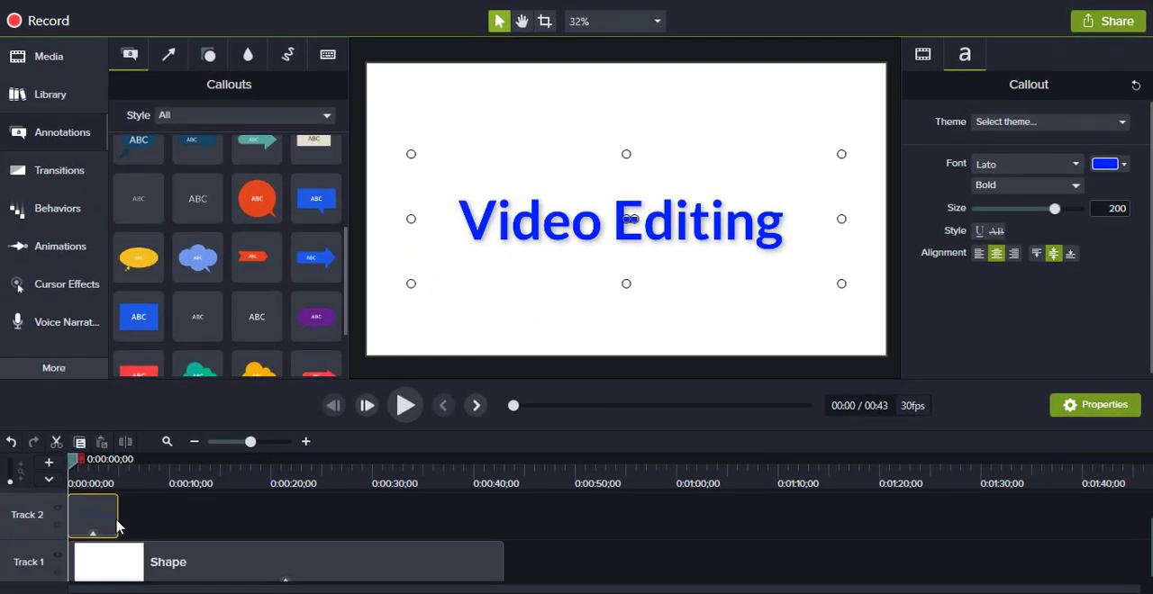
pyautogui.moveTo(117, 517); pyautogui.dragTo(209, 517)
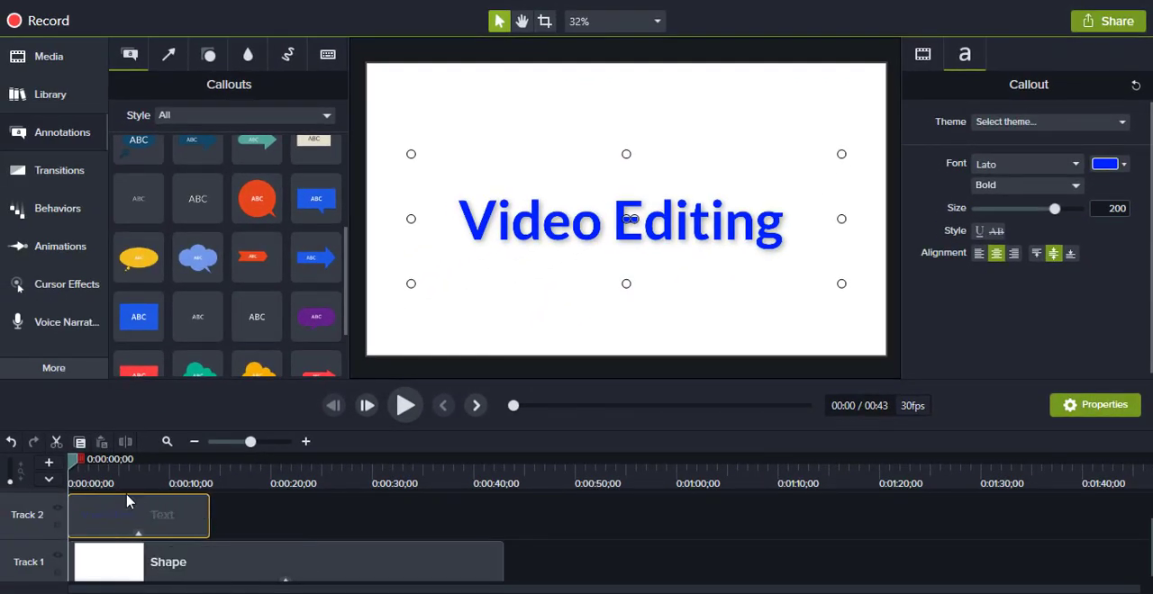
pyautogui.moveTo(601, 225); pyautogui.dragTo(612, 215)
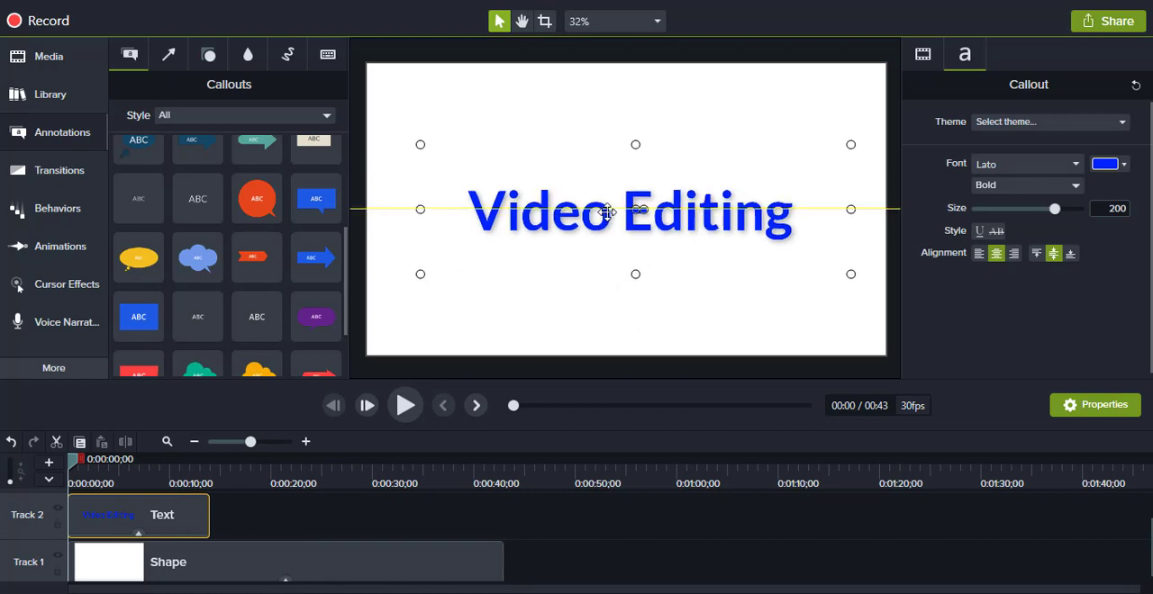
# Step: Apply the Scale behavior to the Video Editing text clip, play it back, and return the playhead to the start
pyautogui.click(80, 221)
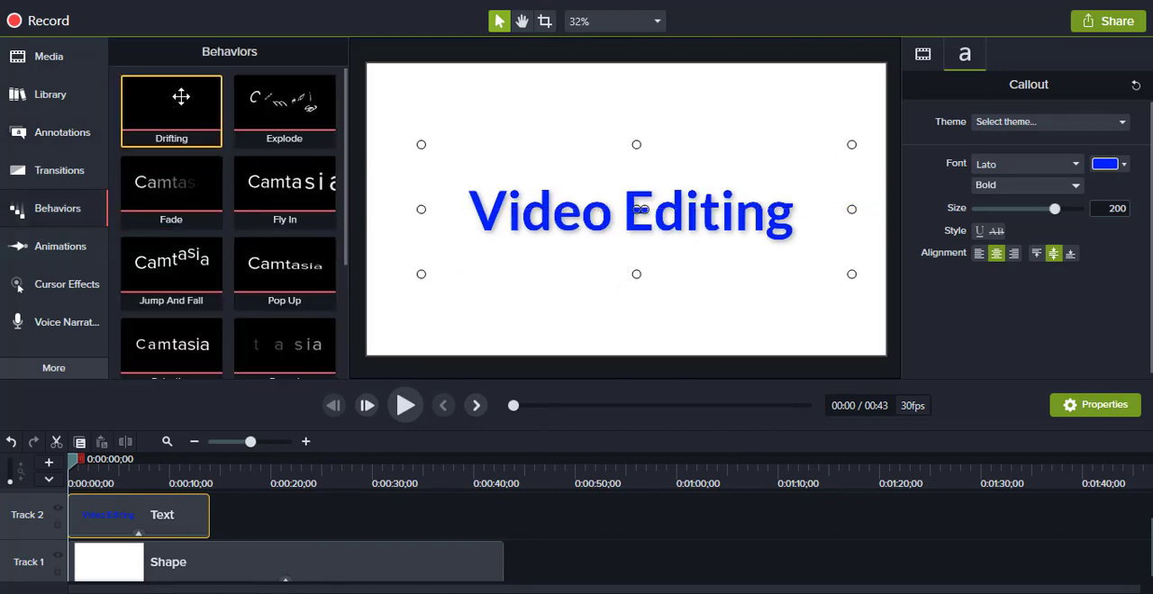
pyautogui.scroll(-2, 284, 234)
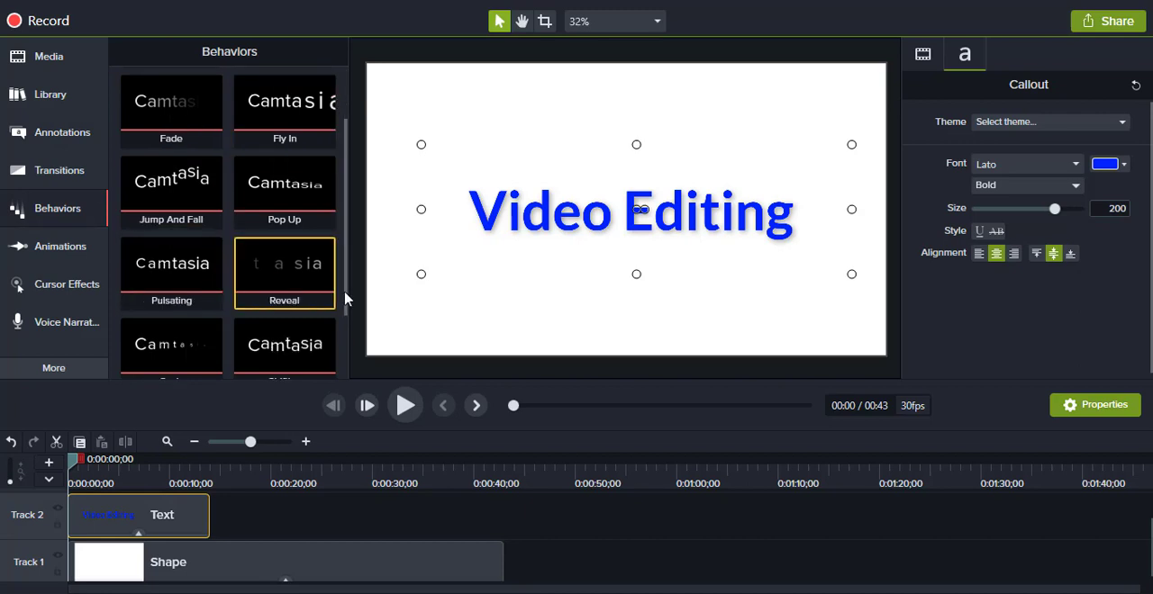
pyautogui.scroll(-2, 243, 319)
pyautogui.moveTo(184, 262); pyautogui.dragTo(120, 530)
pyautogui.click(405, 406)
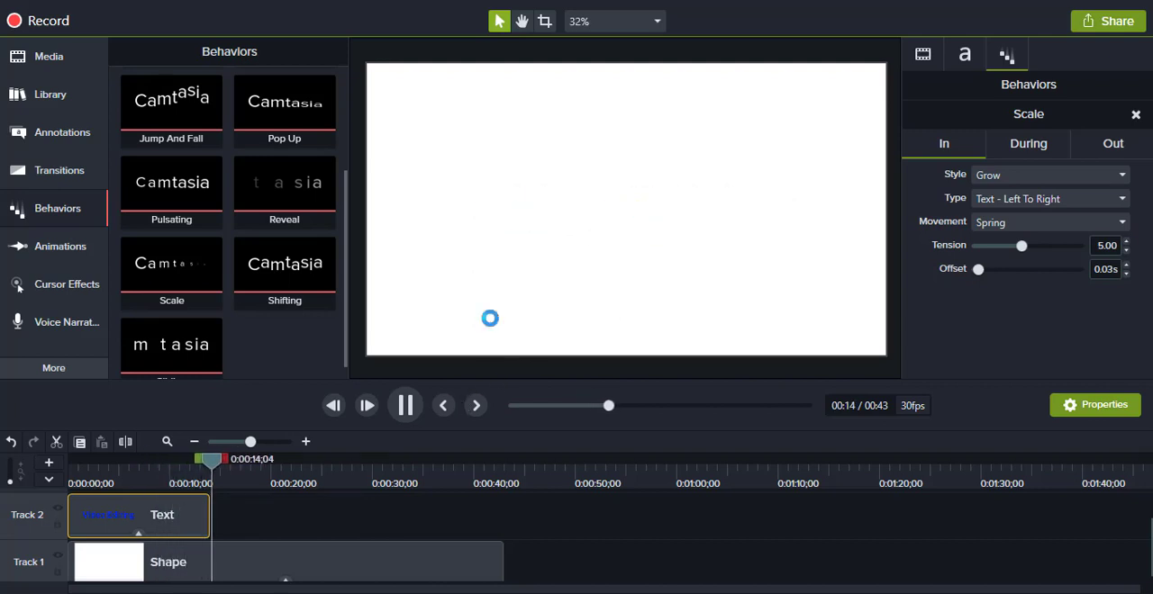
pyautogui.click(64, 481)
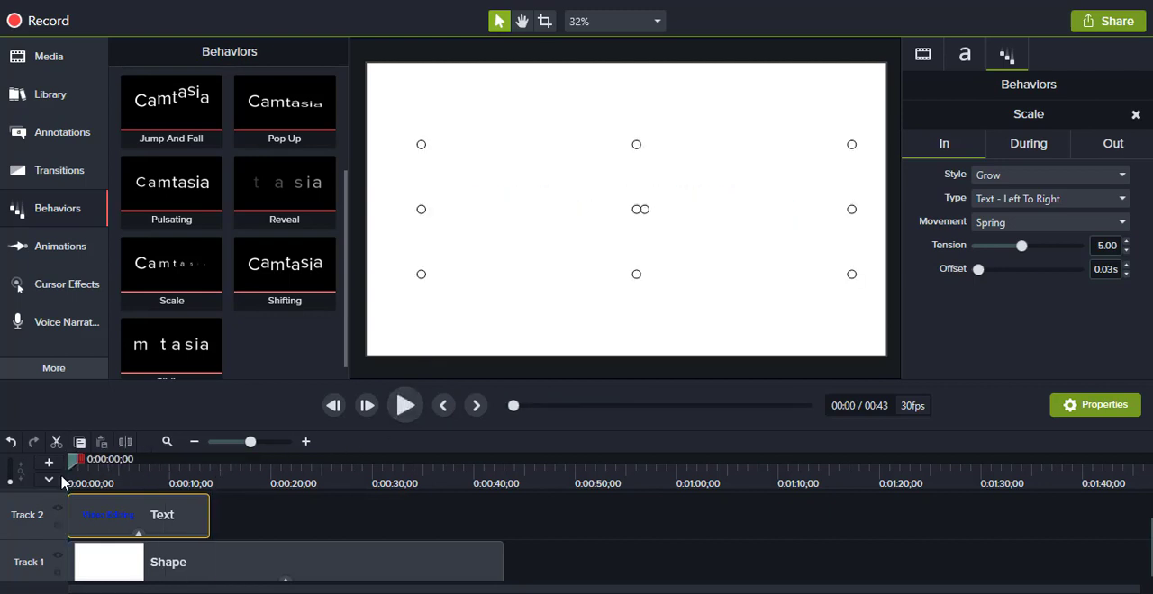
# Step: Add the Shifting behavior to the Video Editing text clip and preview the opening of the animation
pyautogui.moveTo(278, 270); pyautogui.dragTo(139, 513)
pyautogui.click(412, 409)
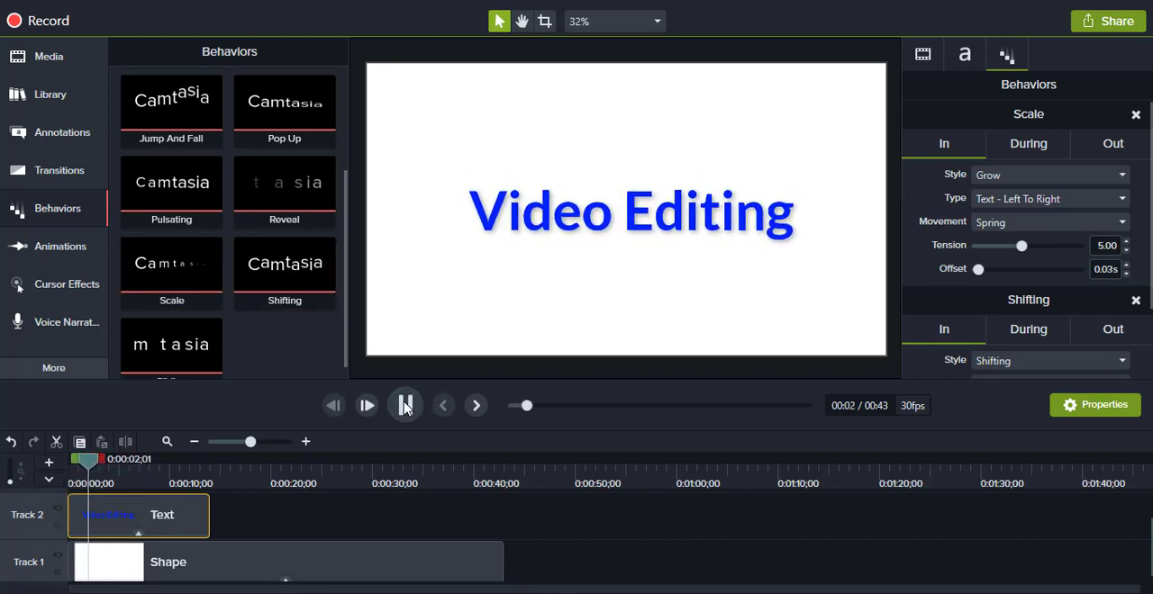
pyautogui.click(405, 405)
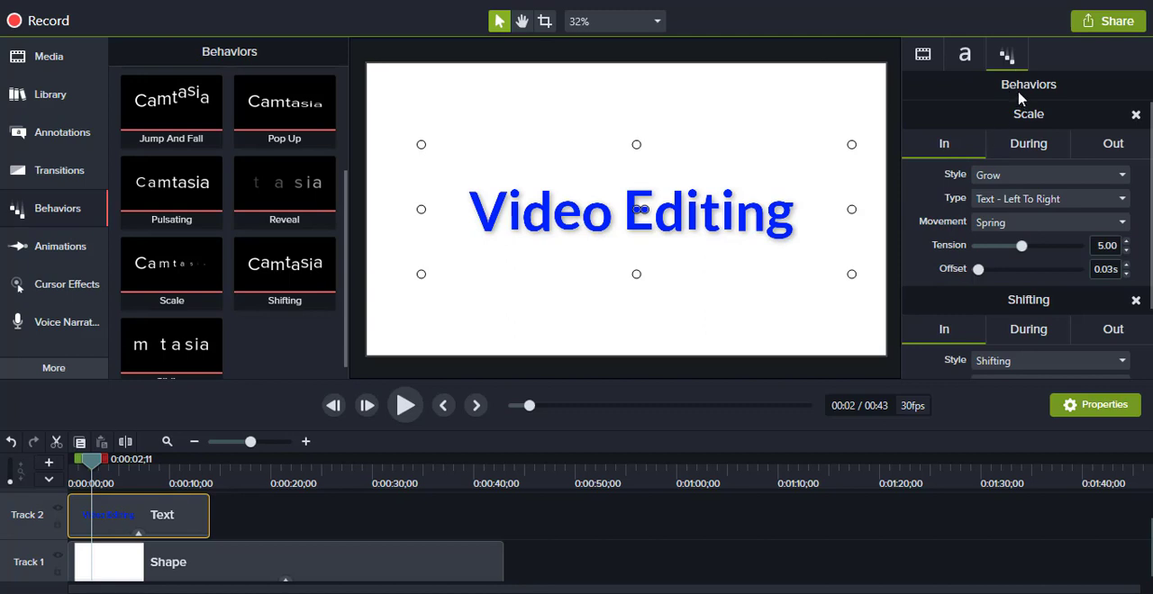
# Step: Examine the callout's text and visual properties, and the In, During and Out settings of its Scale behavior
pyautogui.click(964, 56)
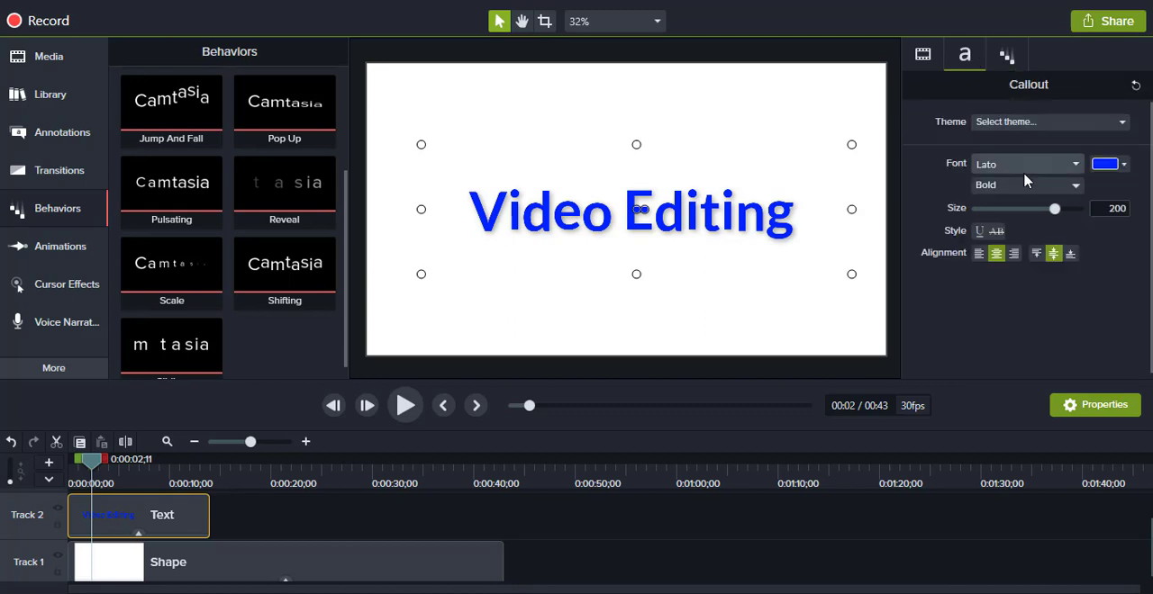
pyautogui.click(924, 55)
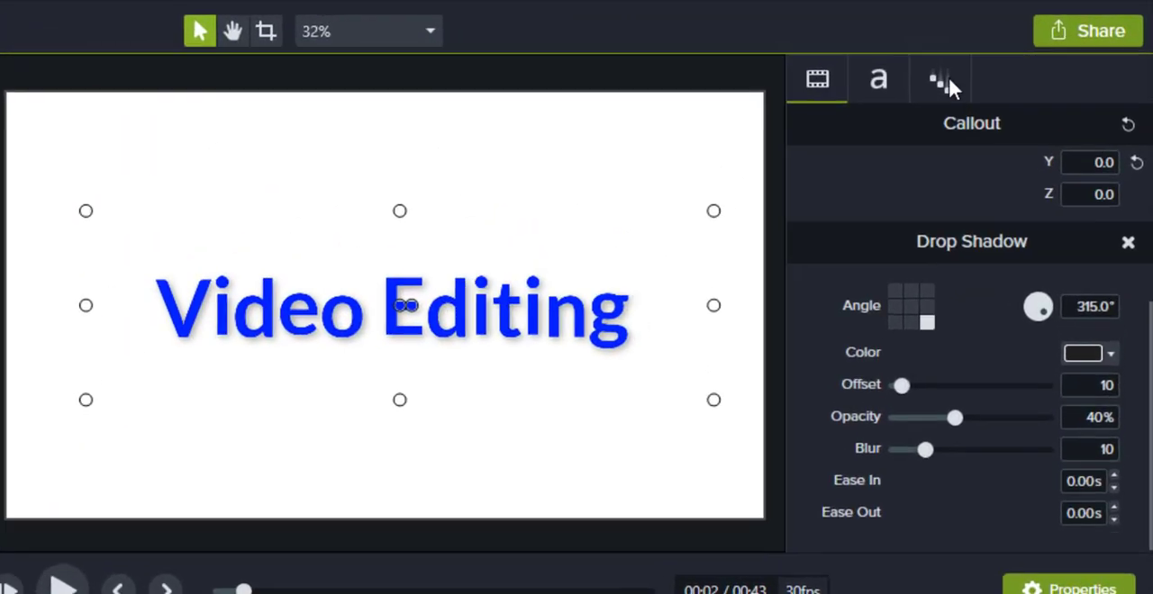
pyautogui.click(962, 56)
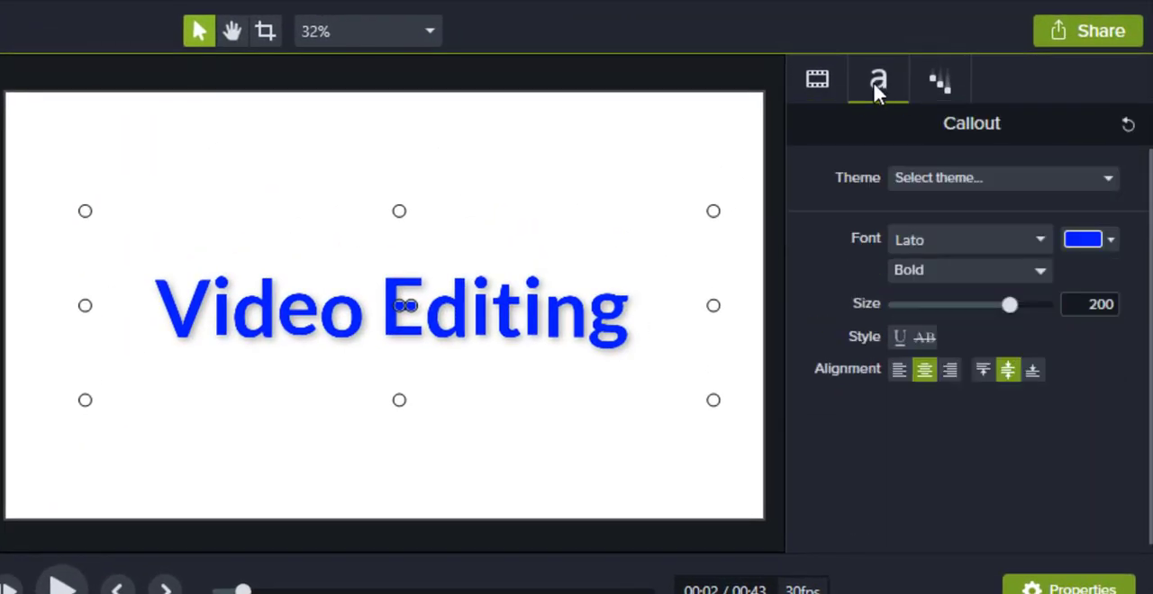
pyautogui.click(932, 86)
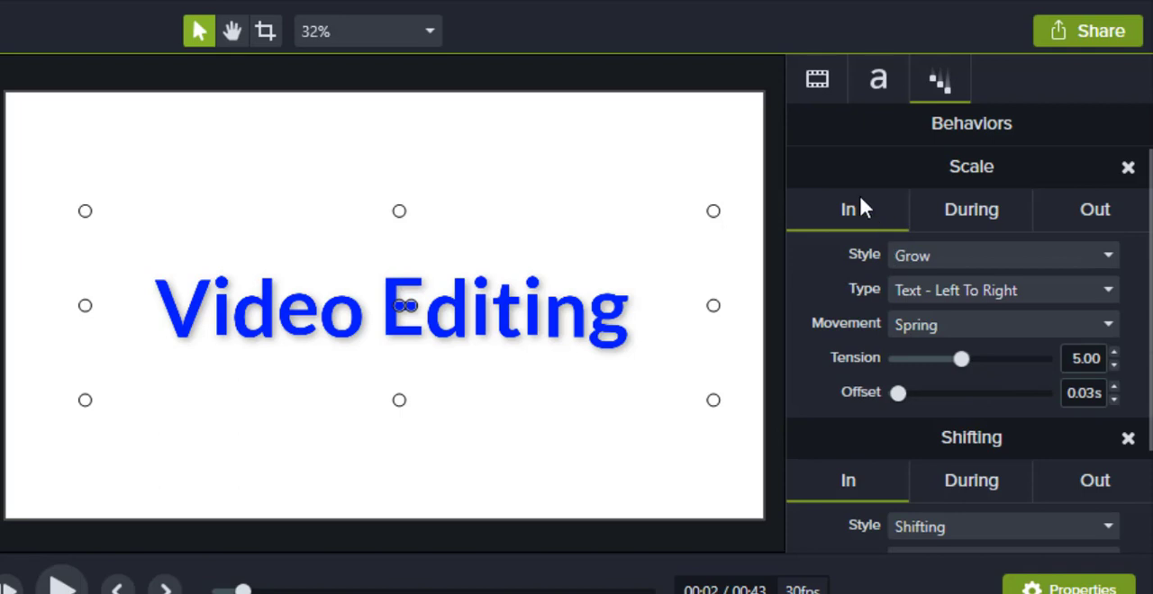
pyautogui.click(968, 209)
pyautogui.click(1095, 213)
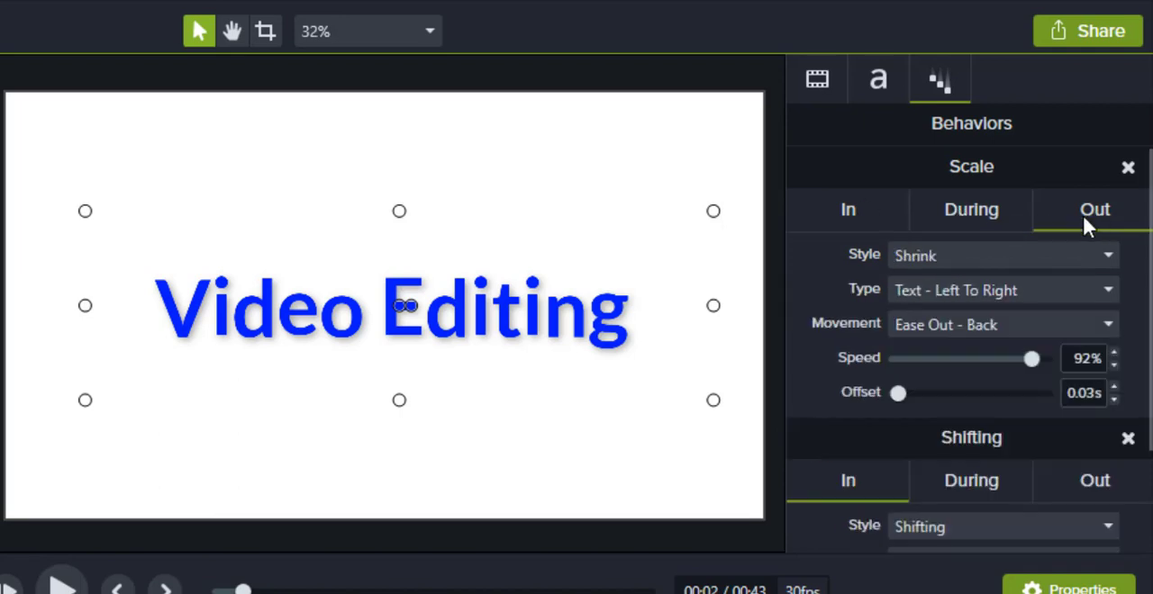
pyautogui.click(825, 218)
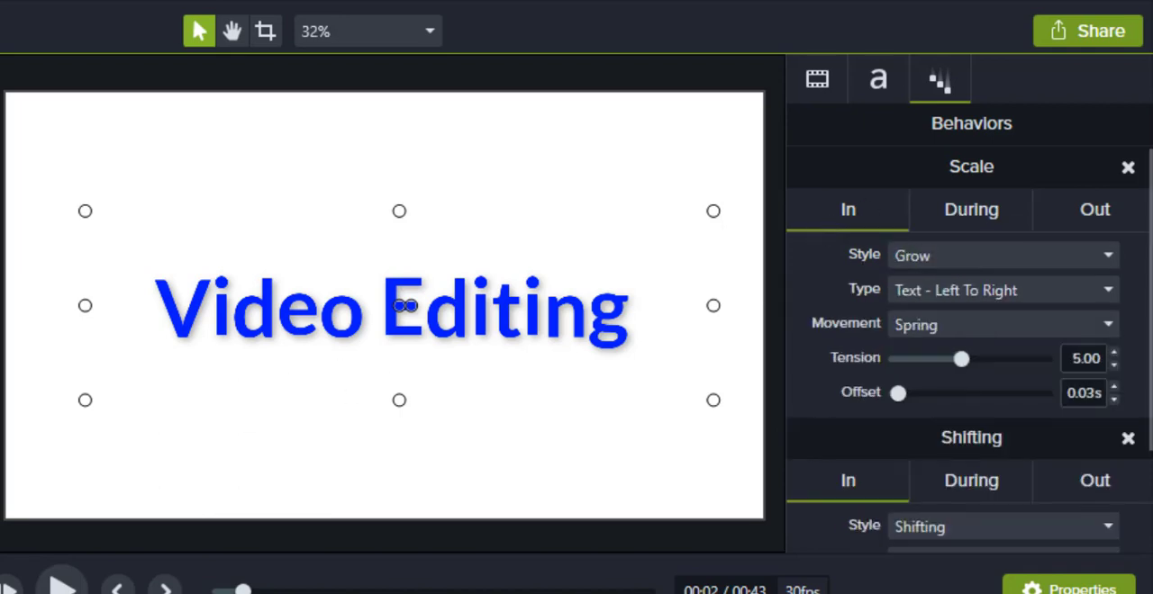
# Step: Replay the callout's entrance animation from the start of the timeline
pyautogui.hotkey('ctrl', 'Home')
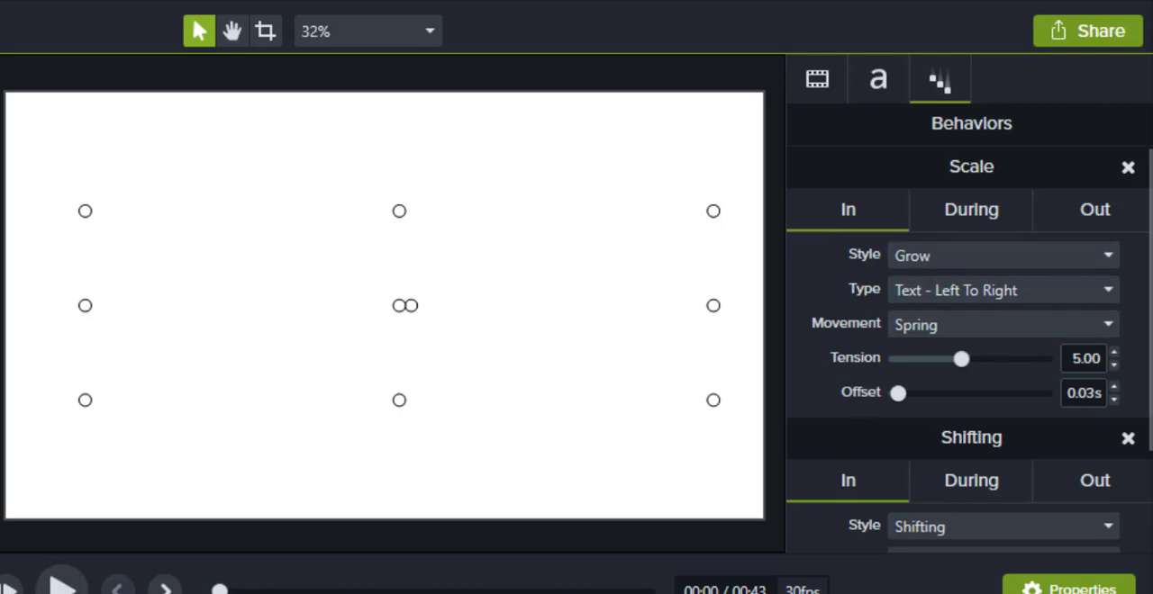
pyautogui.click(74, 585)
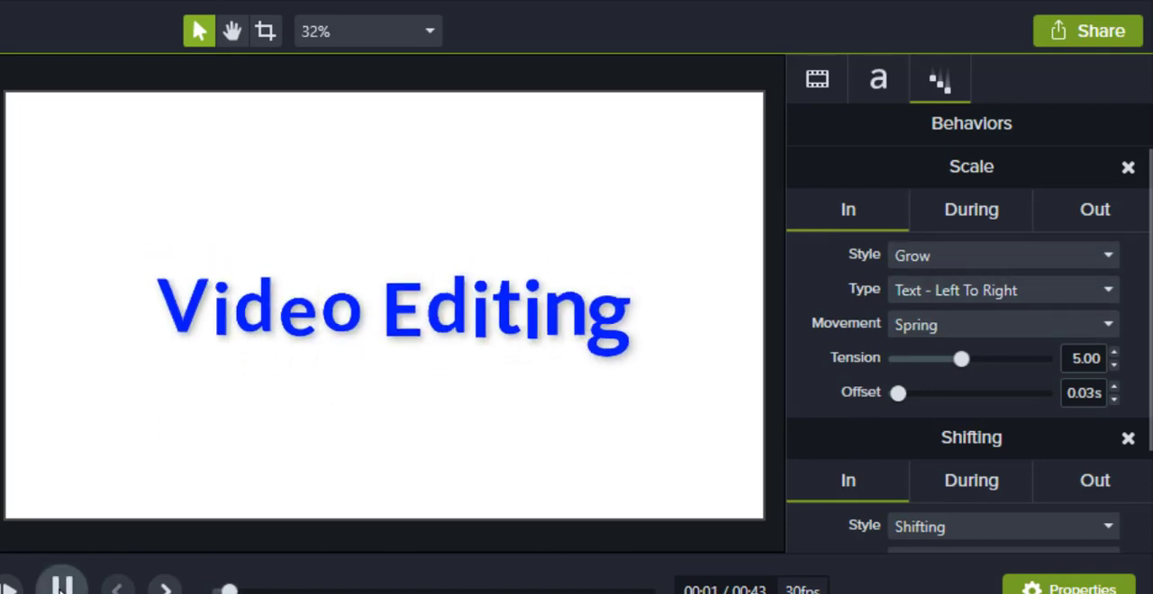
pyautogui.press('space')
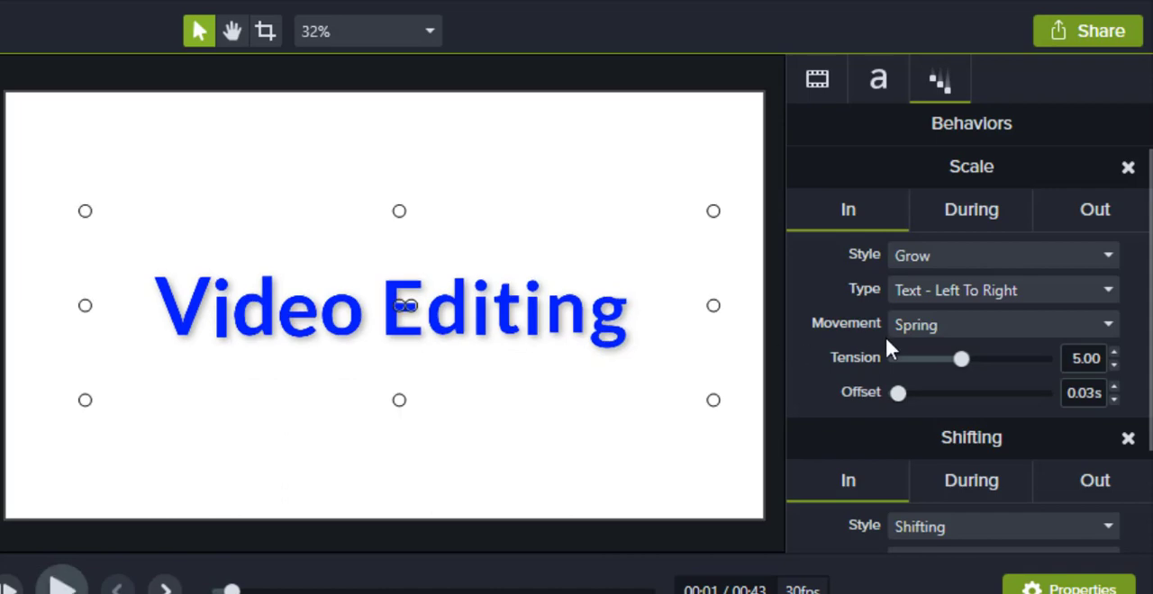
# Step: Set the Scale behavior's In style to Sliding with Linear movement, and play back the changed entrance
pyautogui.click(1084, 257)
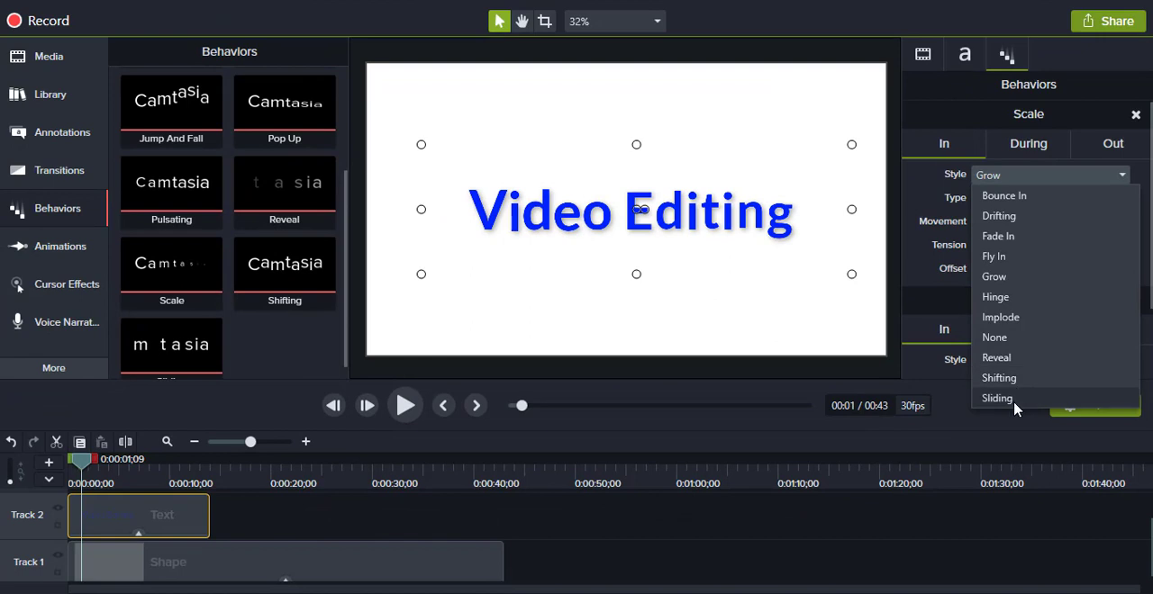
pyautogui.click(1013, 399)
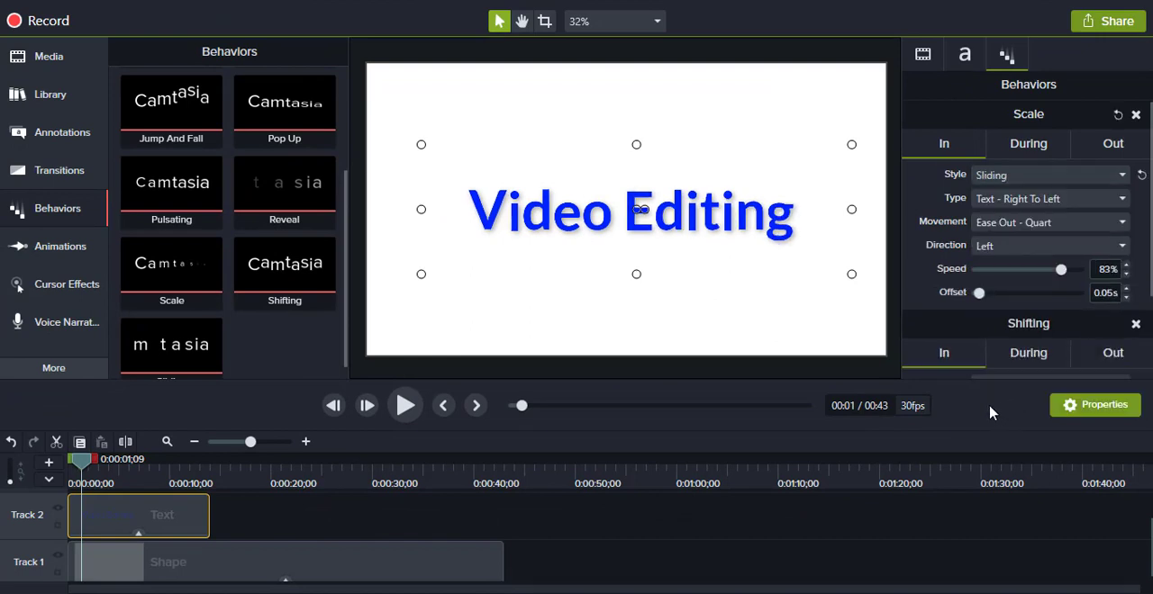
pyautogui.click(1034, 225)
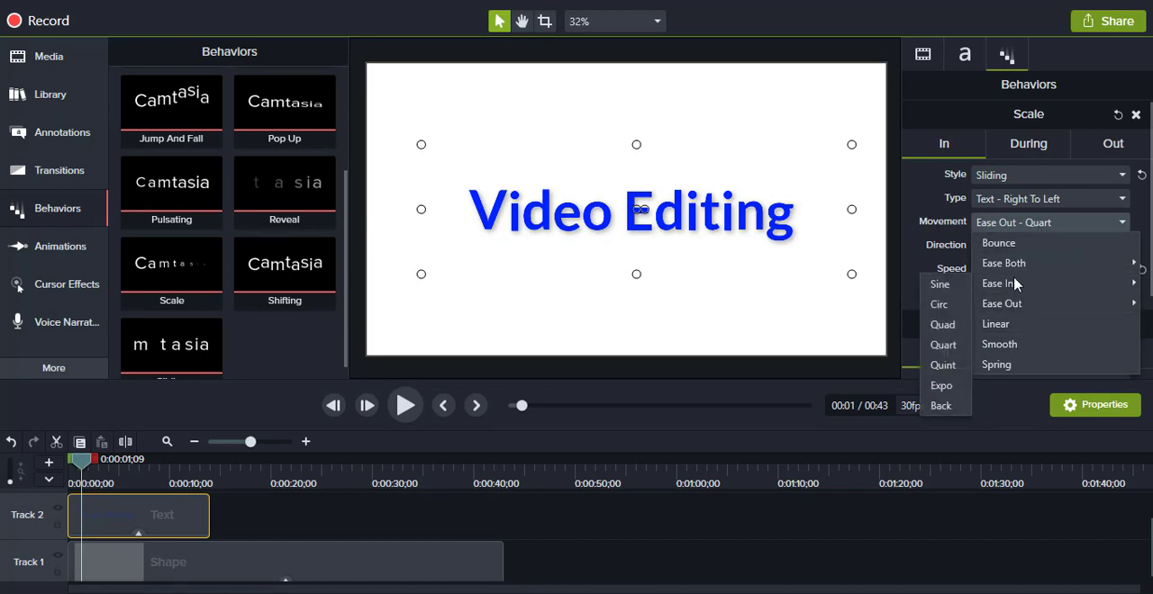
pyautogui.click(1015, 326)
pyautogui.moveTo(94, 467); pyautogui.dragTo(72, 467)
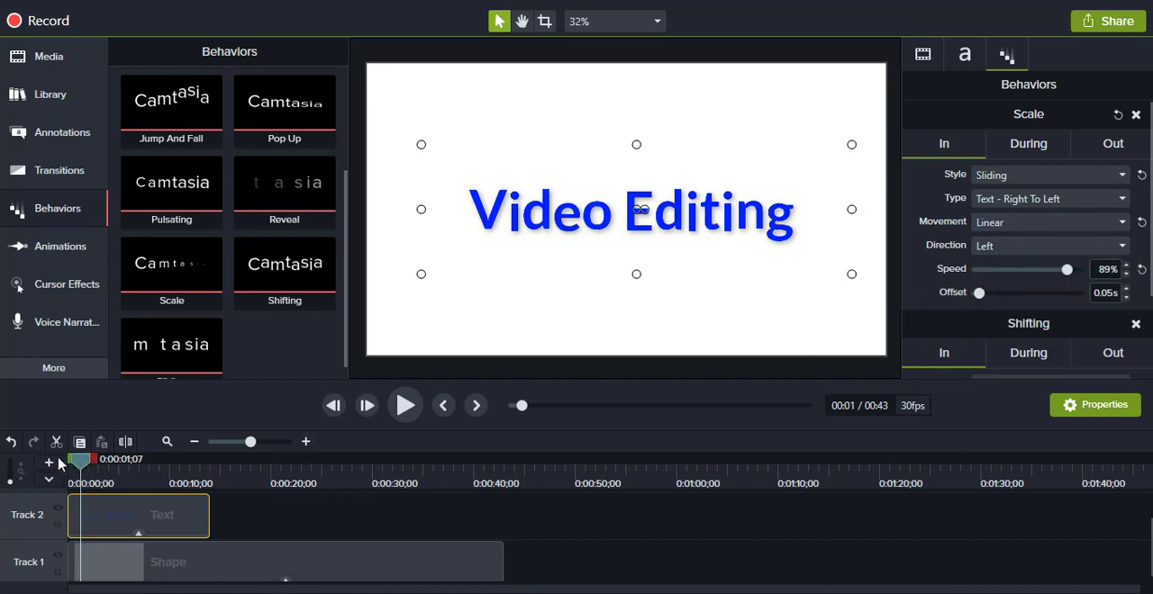
pyautogui.click(407, 405)
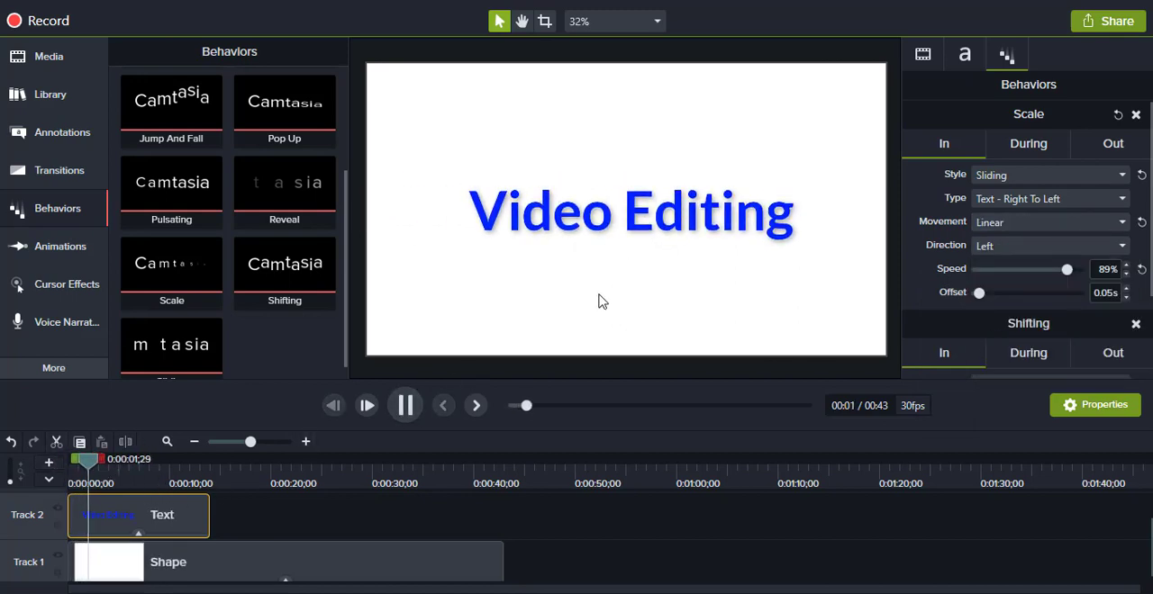
pyautogui.click(407, 405)
# Step: Set the Shifting behavior's In type to Text - Right To Left with a tension of 8.43, and replay the callout from the start
pyautogui.click(1029, 145)
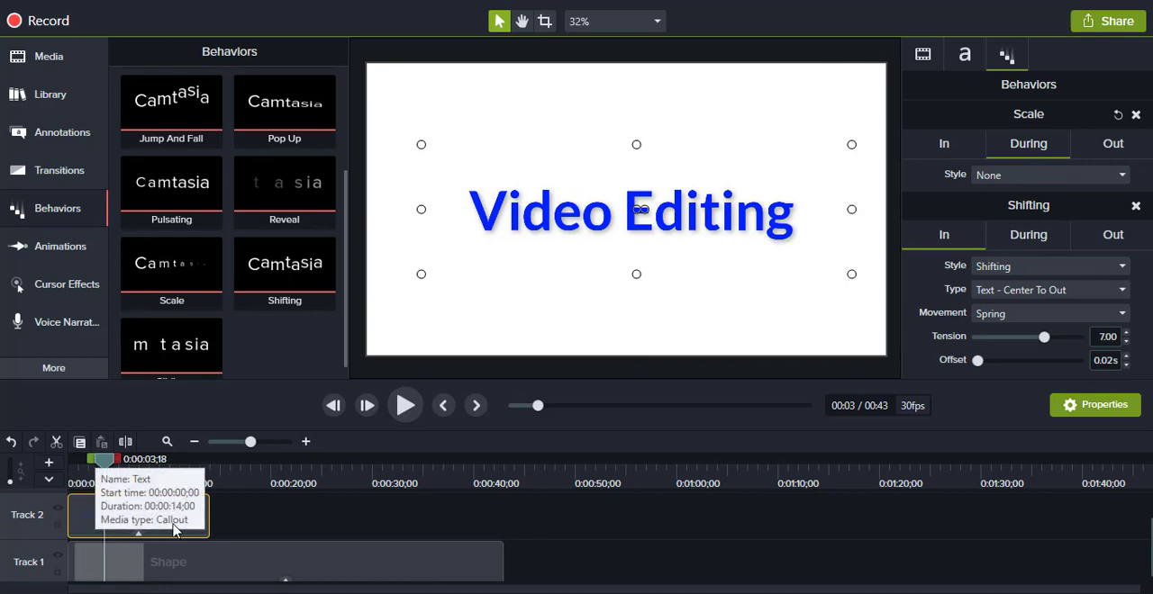
pyautogui.click(982, 267)
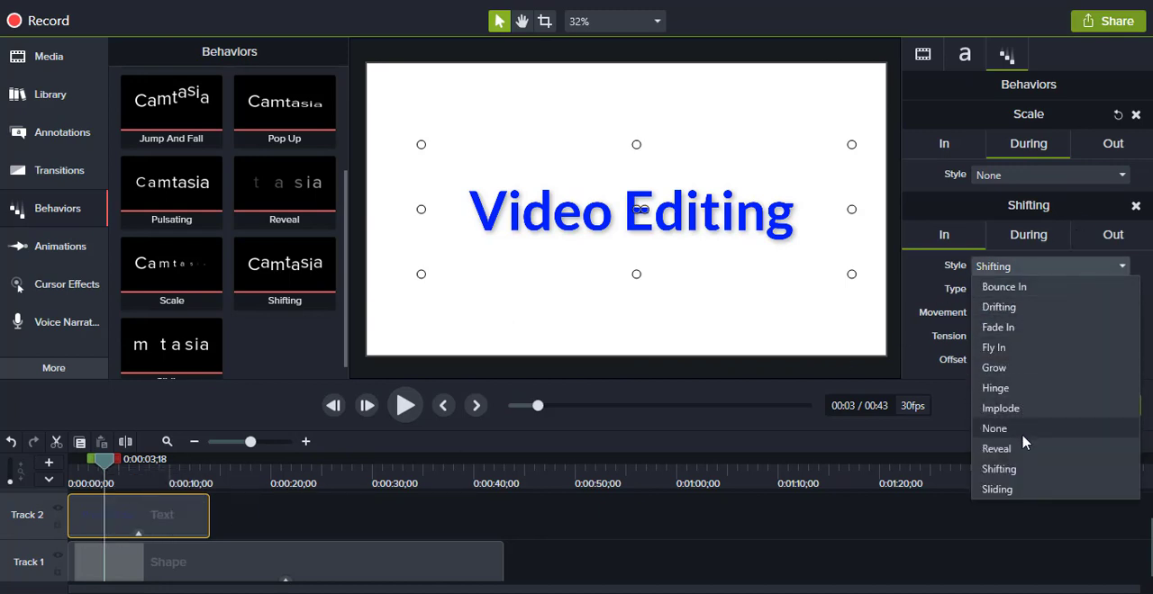
pyautogui.click(1027, 476)
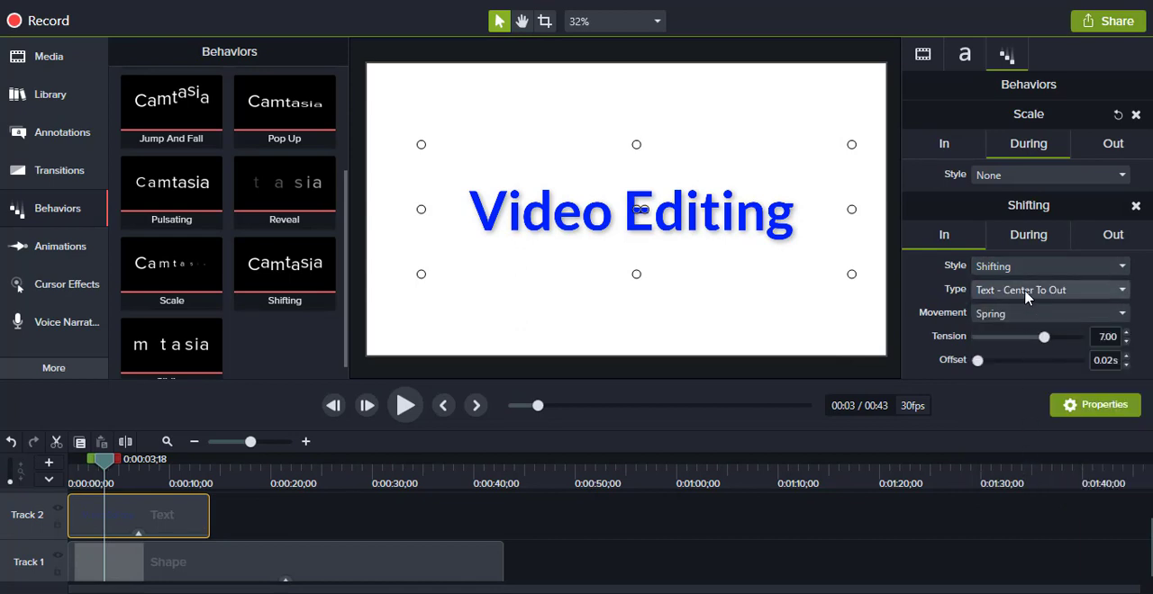
pyautogui.click(1026, 292)
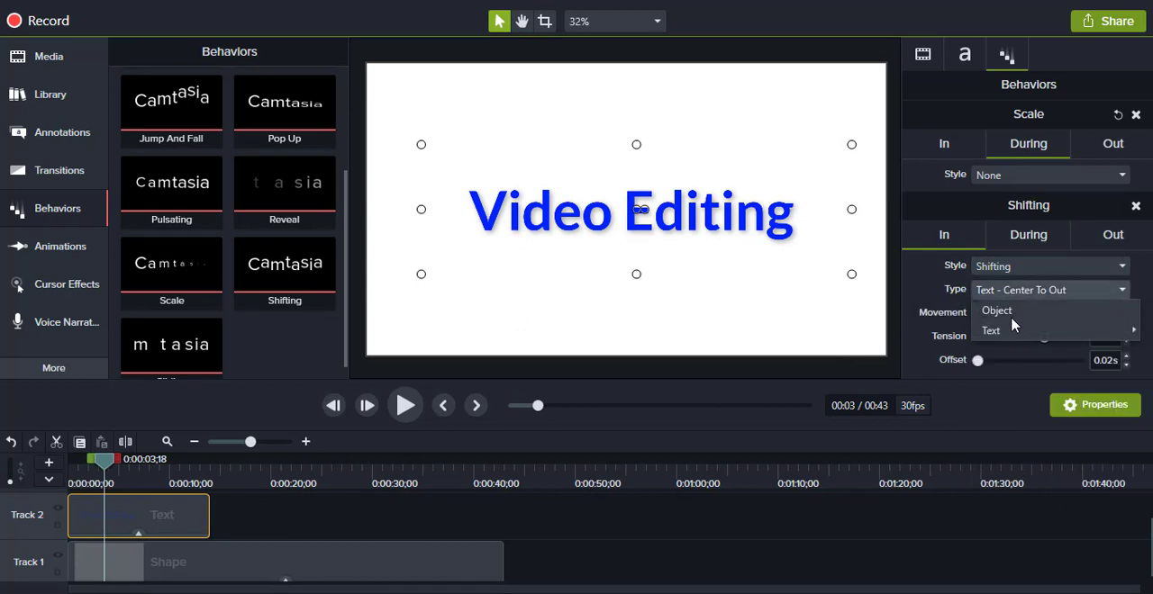
pyautogui.moveTo(1015, 326)
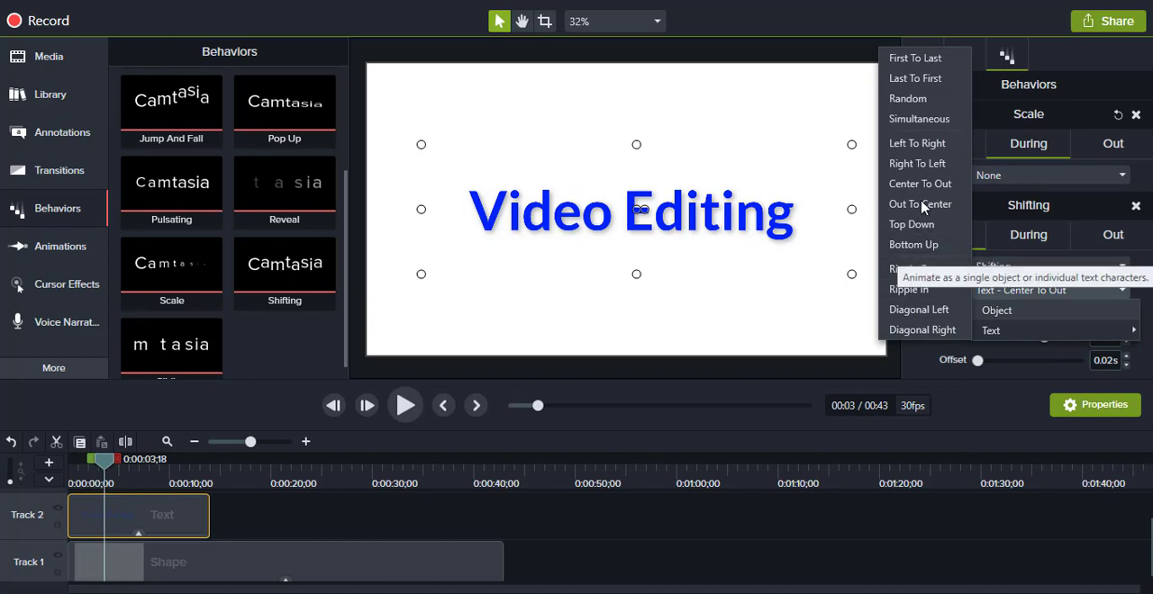
pyautogui.click(917, 165)
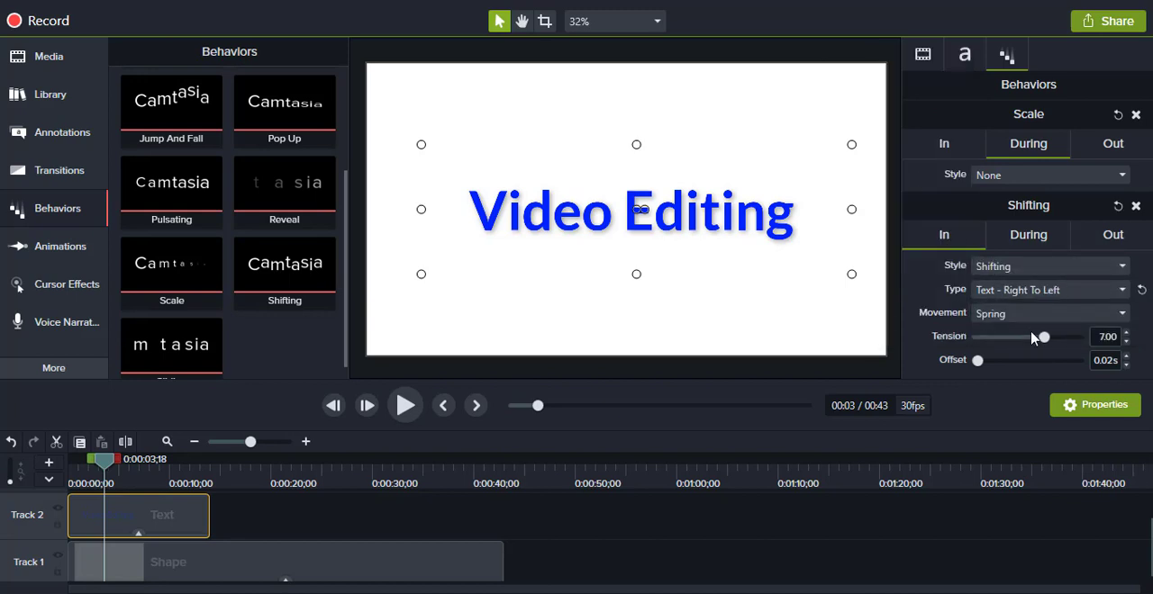
pyautogui.moveTo(1059, 341); pyautogui.dragTo(1060, 339)
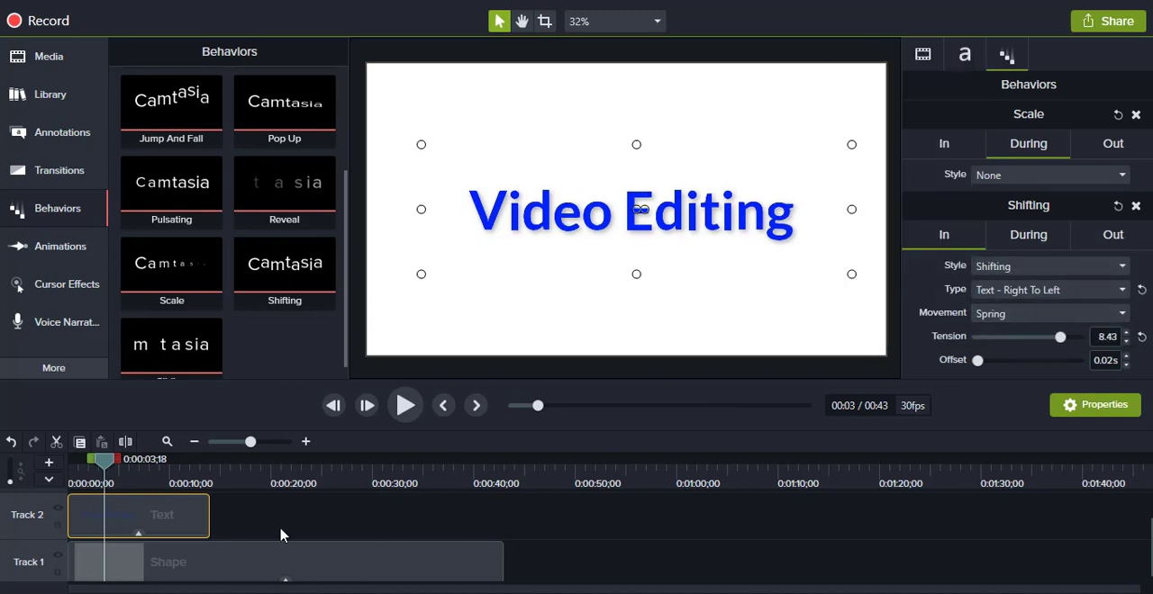
pyautogui.click(333, 406)
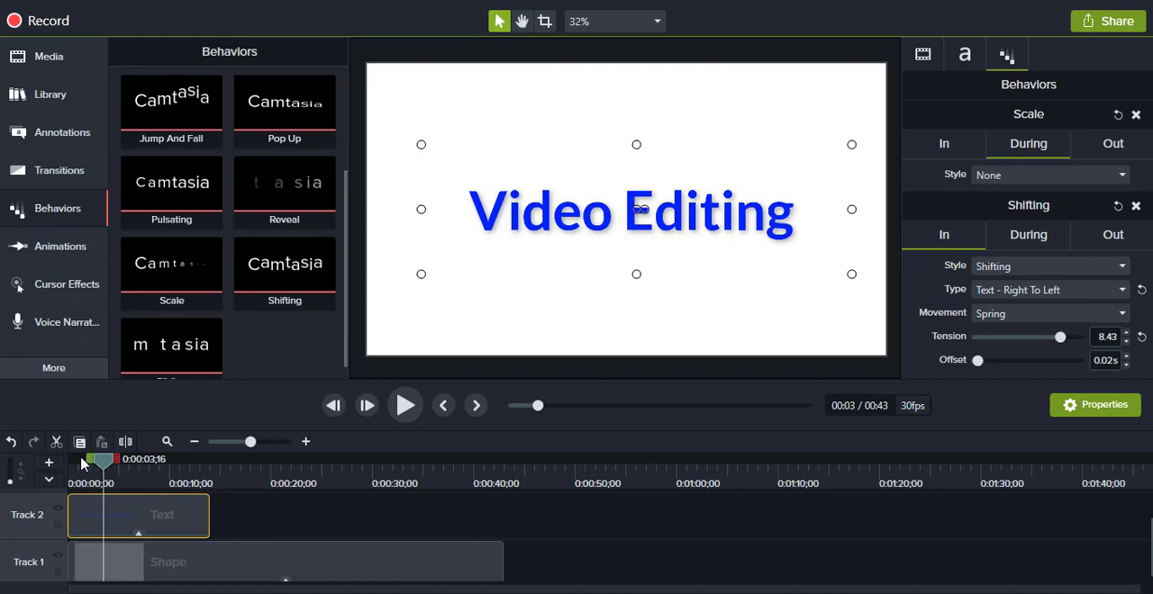
pyautogui.click(405, 405)
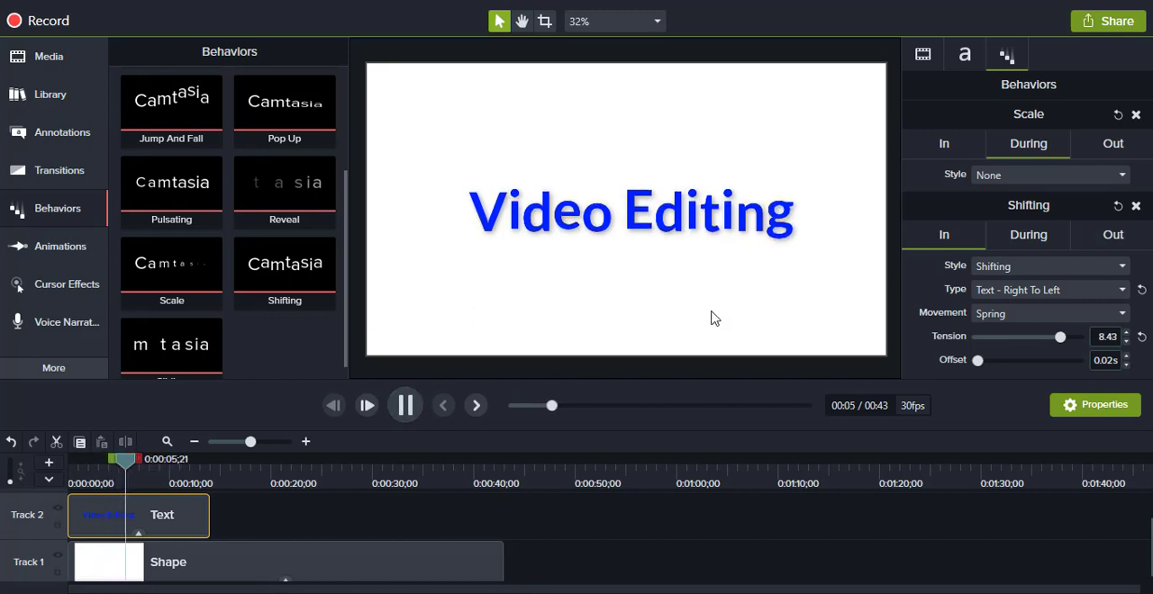
# Step: Set the Shifting behavior's Out style to Sliding and its type to Text - Left To Right, and replay the callout from the start
pyautogui.click(1120, 238)
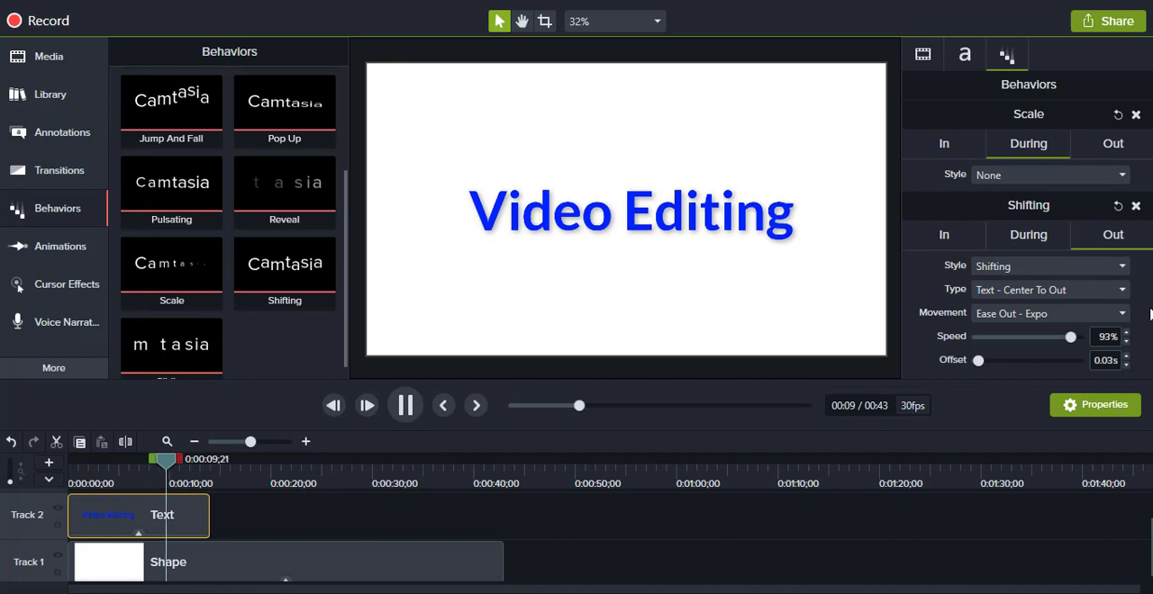
pyautogui.click(1094, 266)
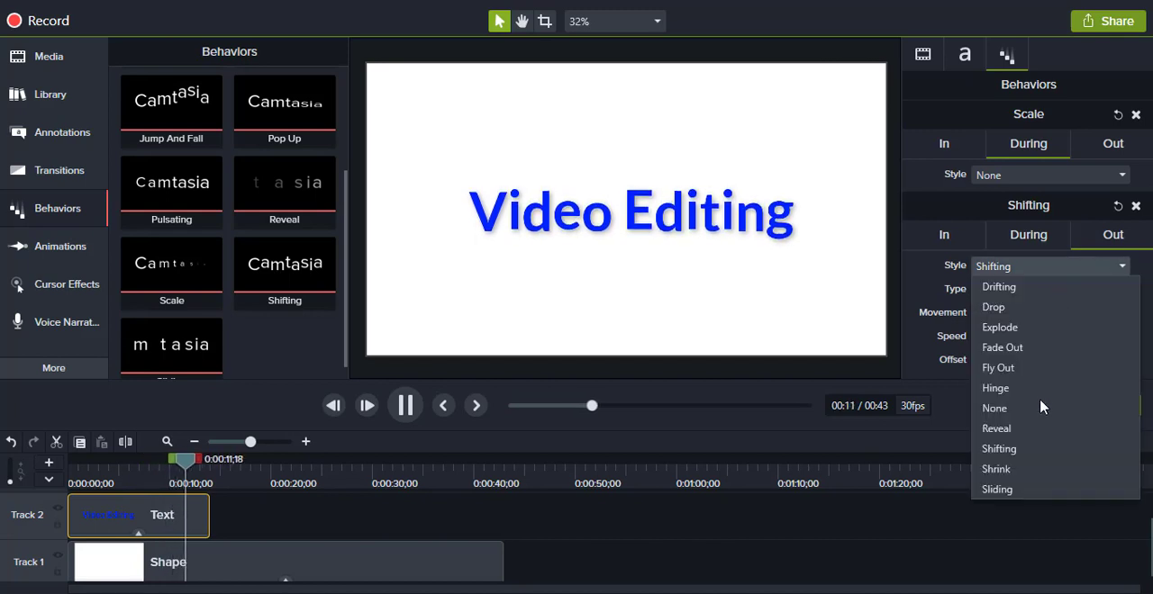
pyautogui.click(1009, 493)
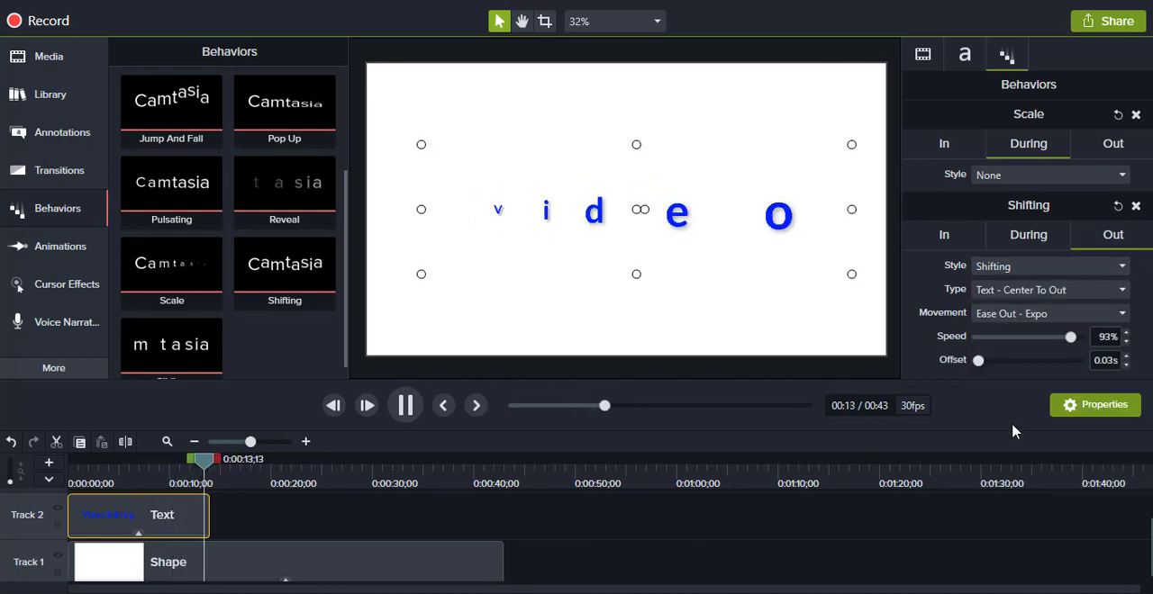
pyautogui.click(1081, 295)
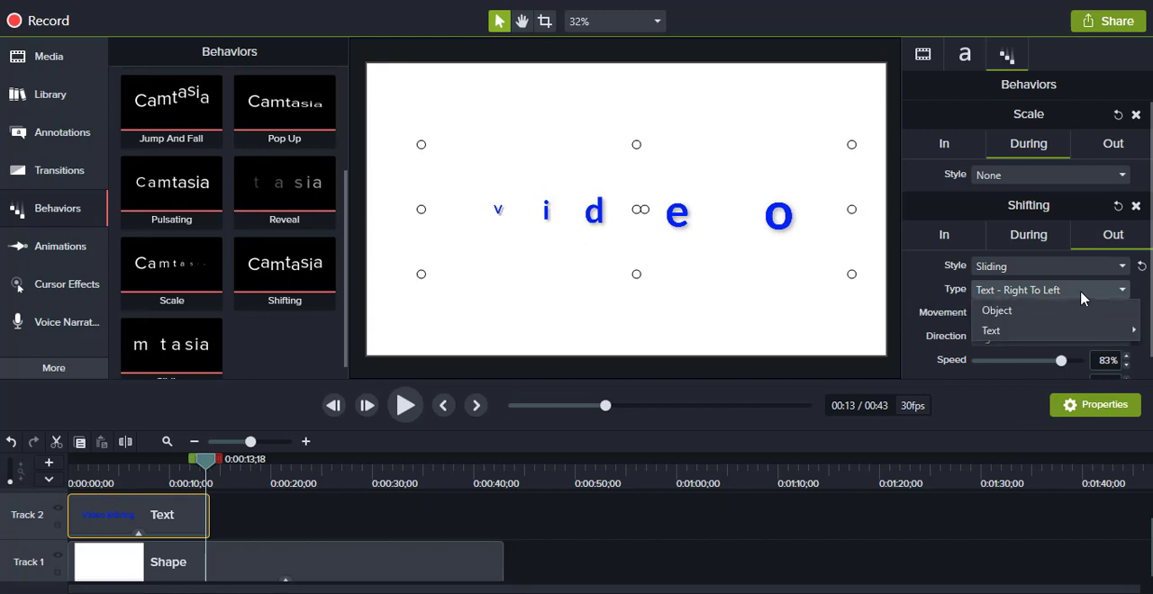
pyautogui.click(1067, 289)
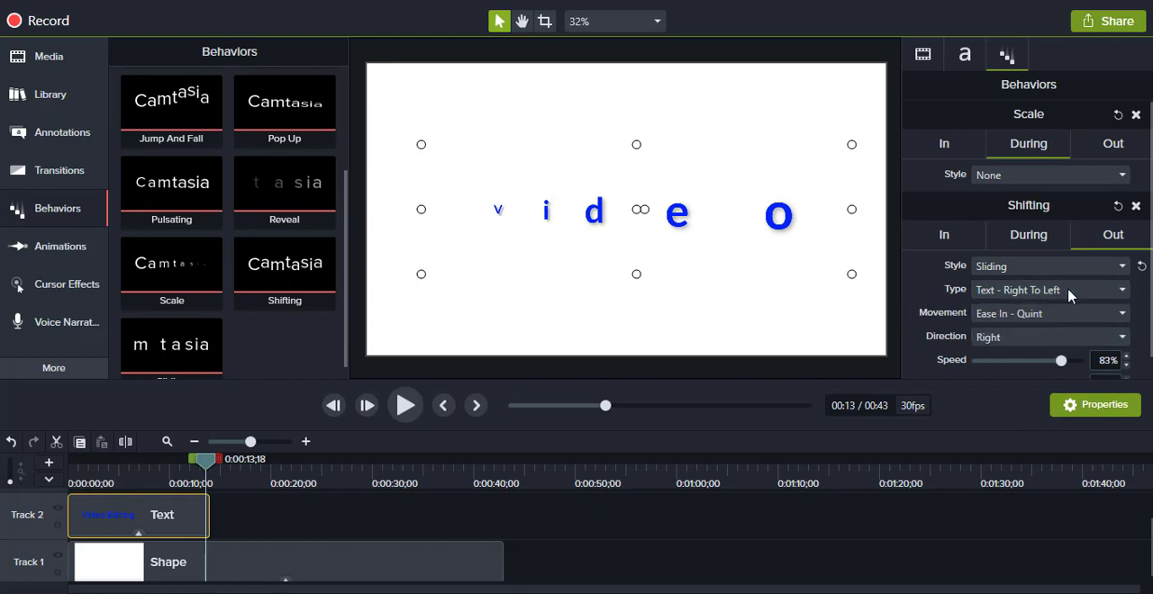
pyautogui.click(1067, 289)
pyautogui.moveTo(1011, 329)
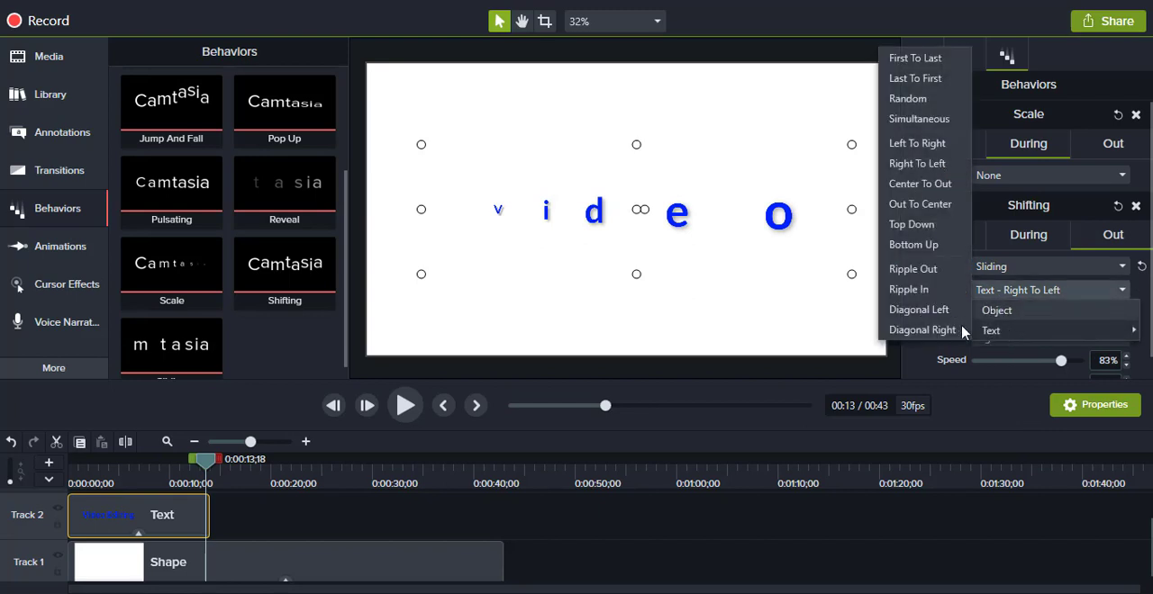
pyautogui.click(925, 144)
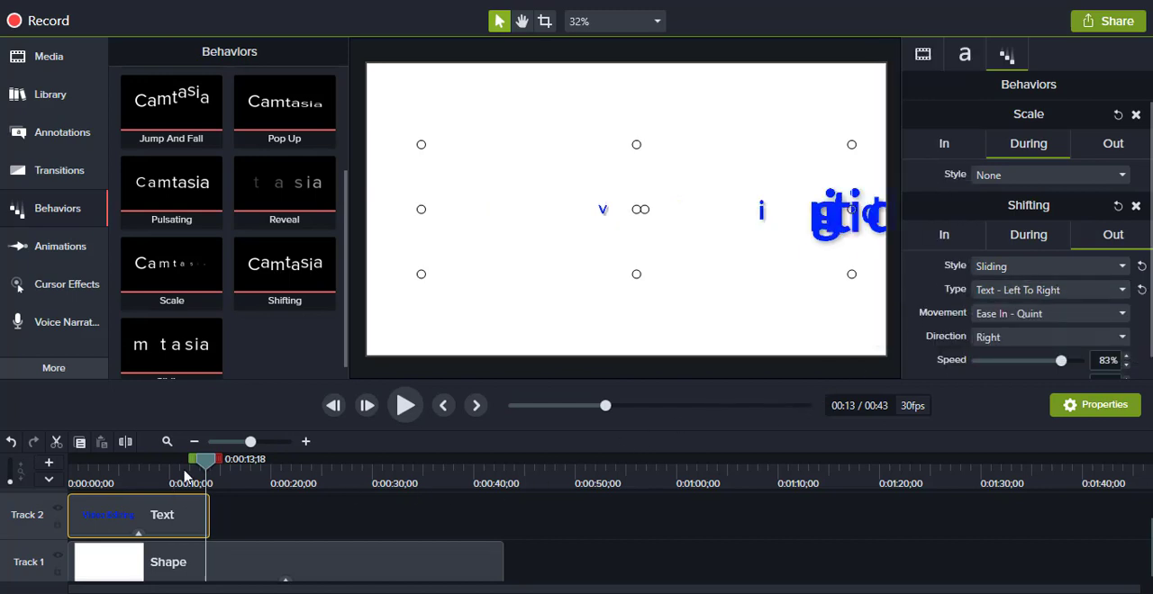
pyautogui.moveTo(205, 467); pyautogui.dragTo(61, 450)
pyautogui.click(405, 406)
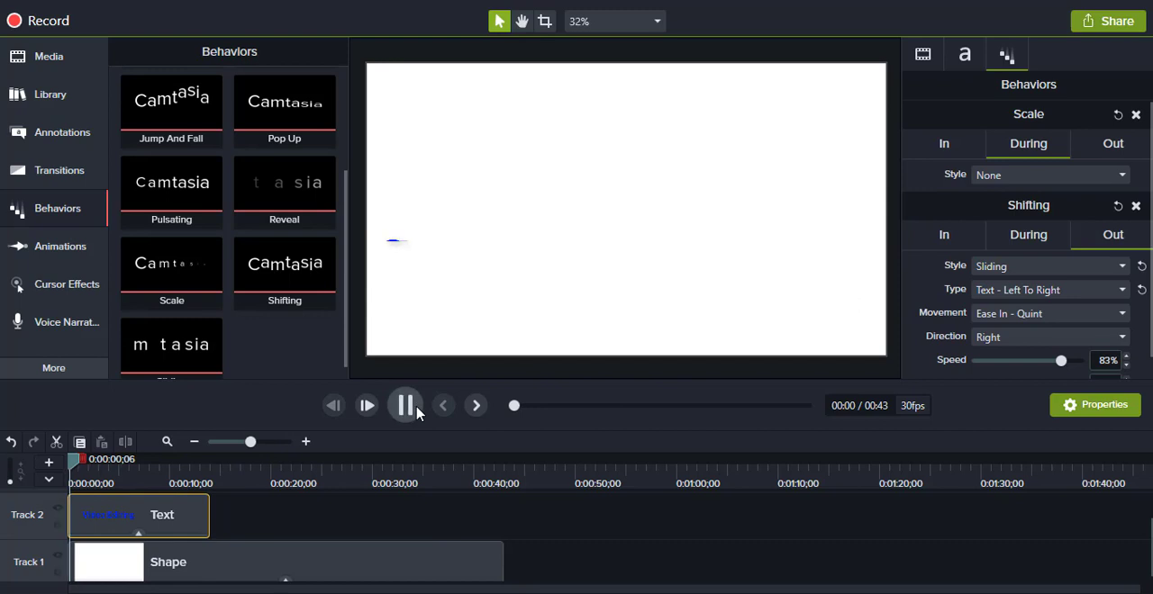